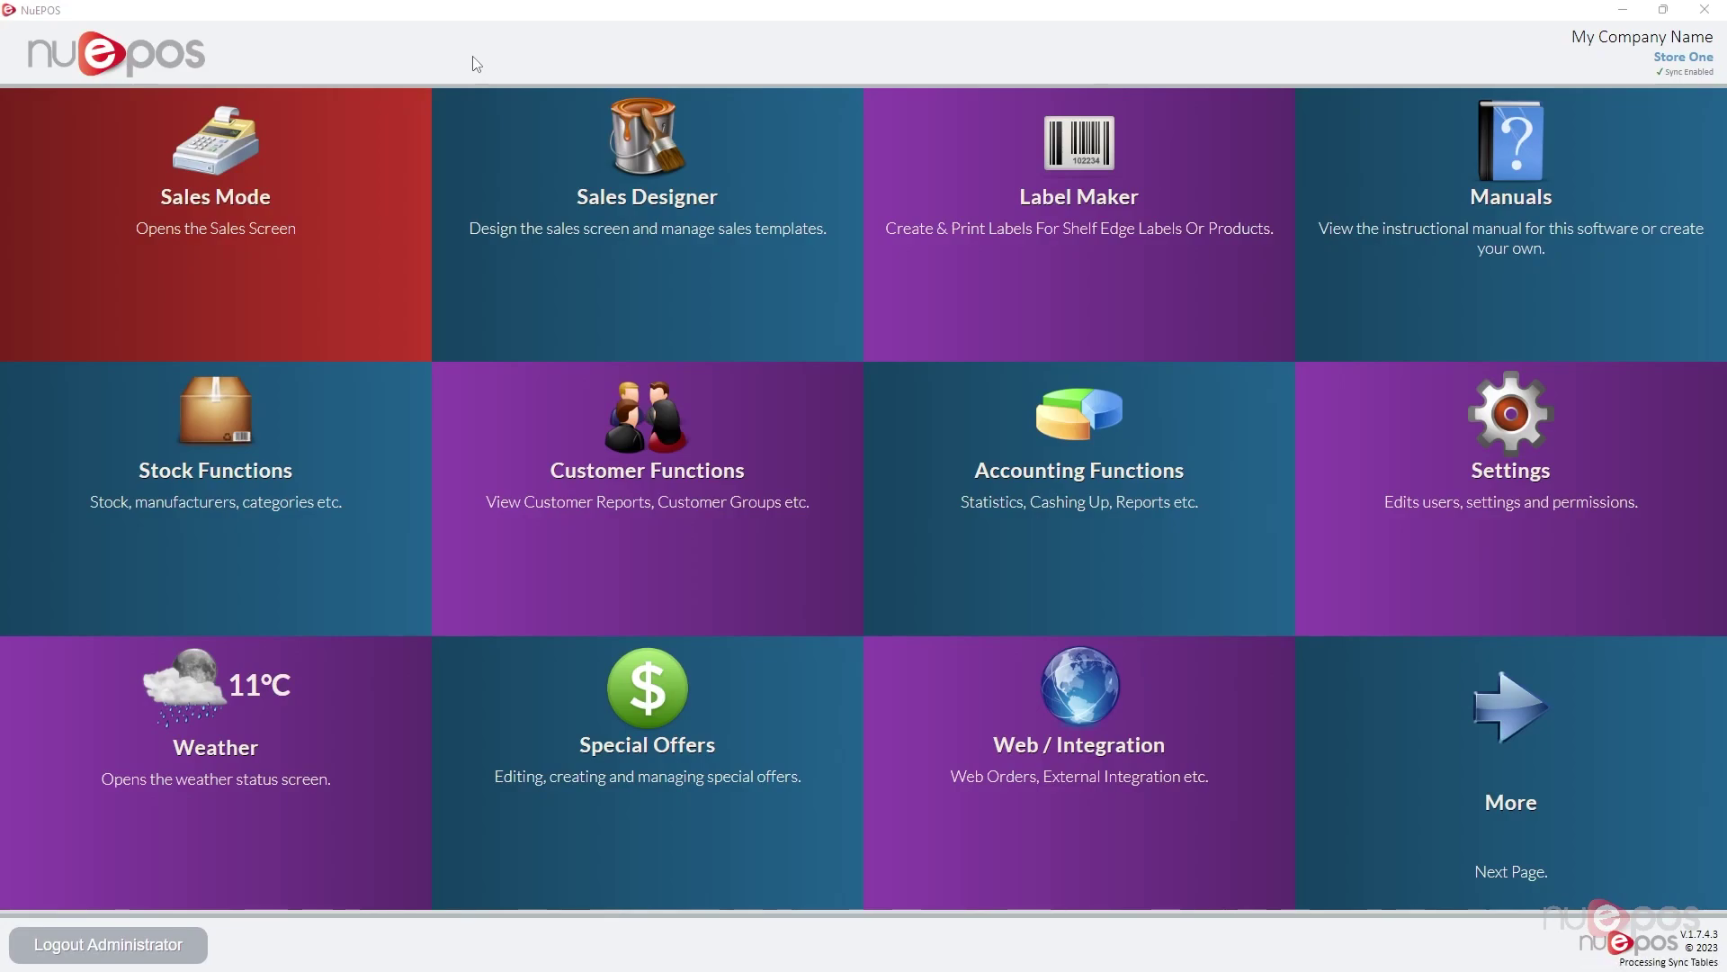
Open the Stock Manager from Stock Functions and find Object Example 1's Min. and Max. levels.
left_click(122, 437)
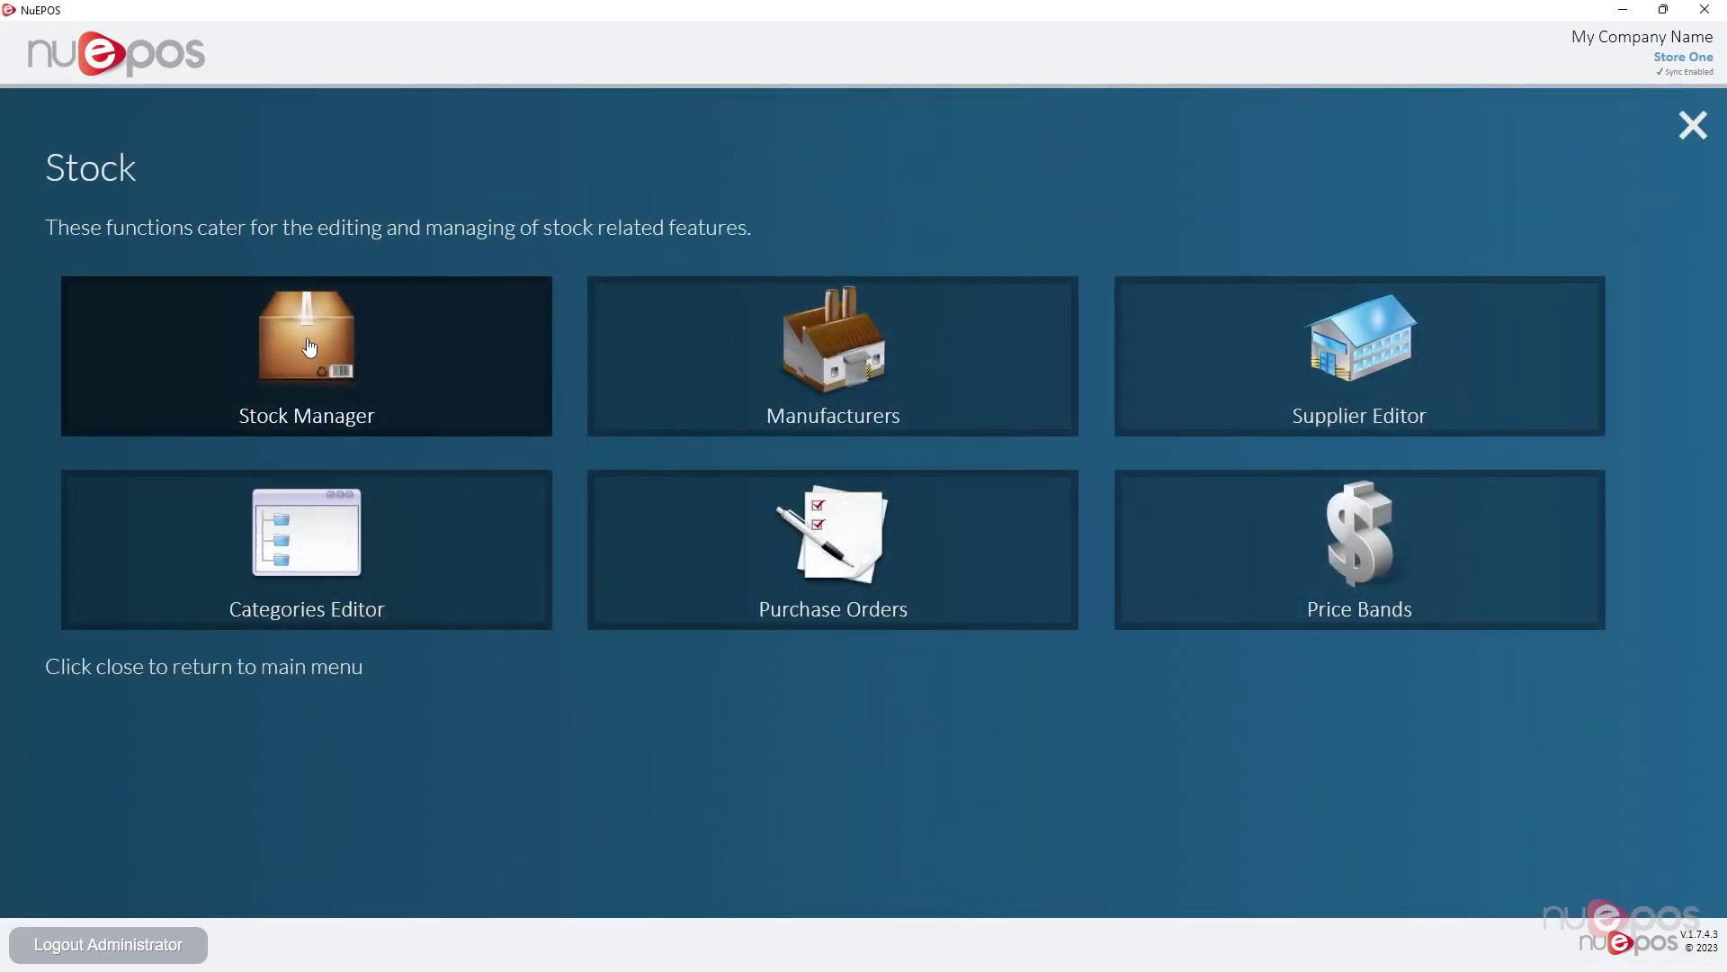
left_click(297, 337)
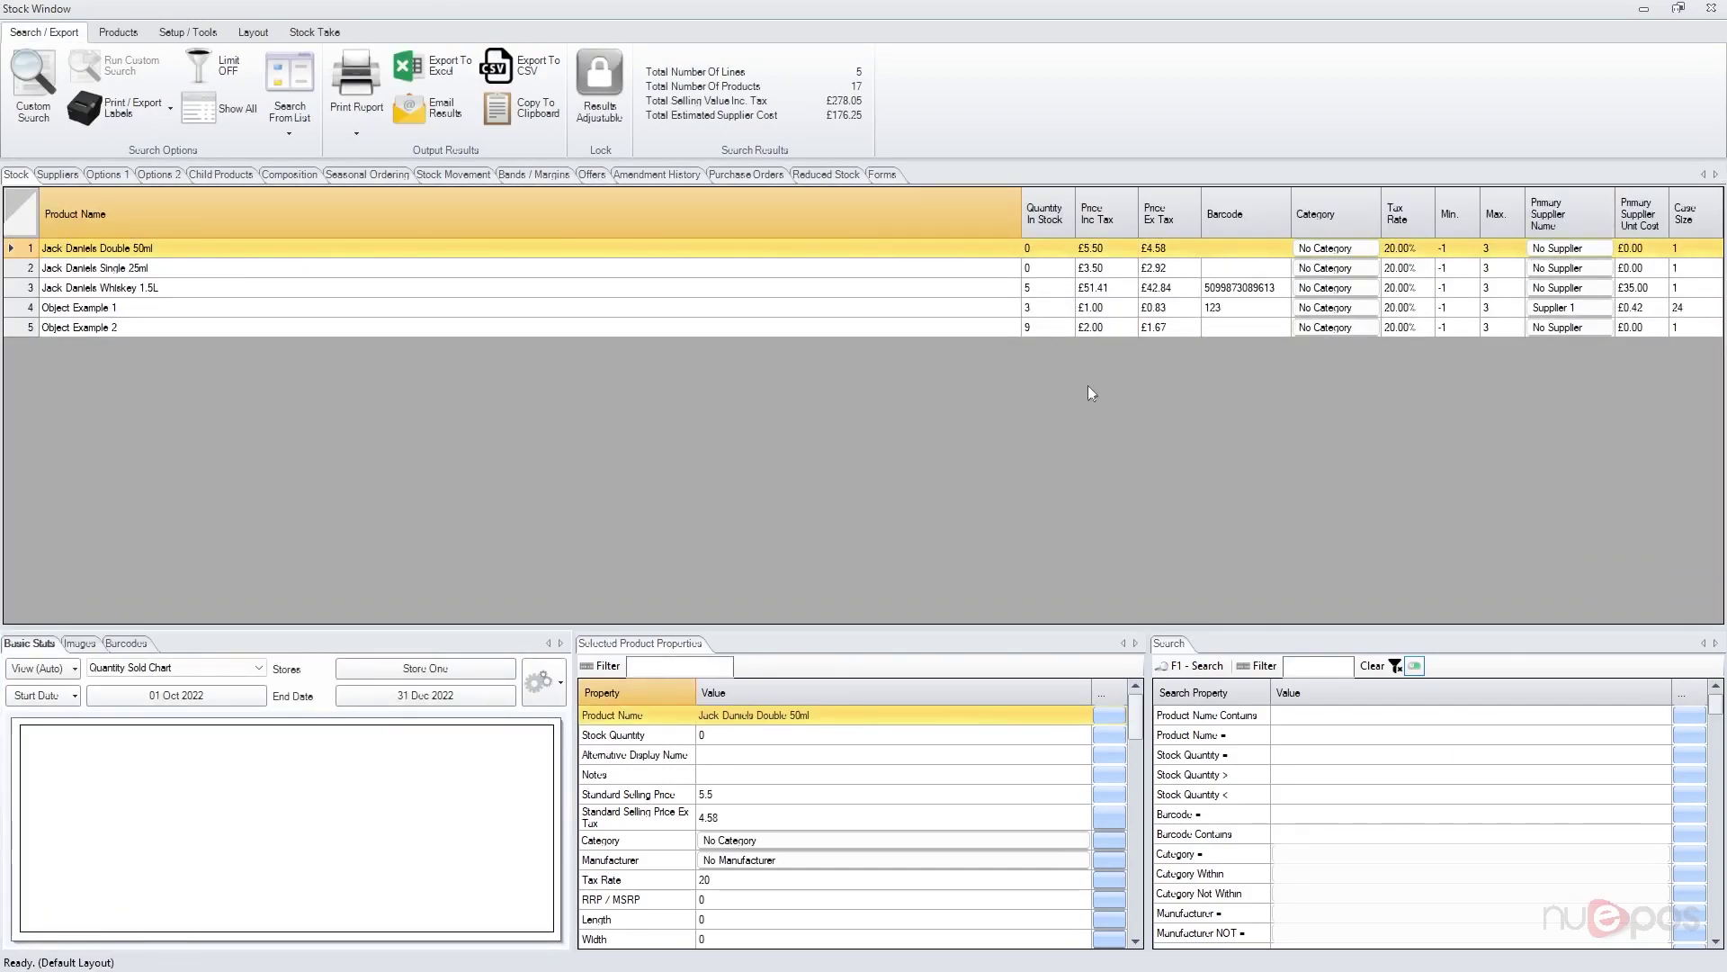
left_click(1460, 246)
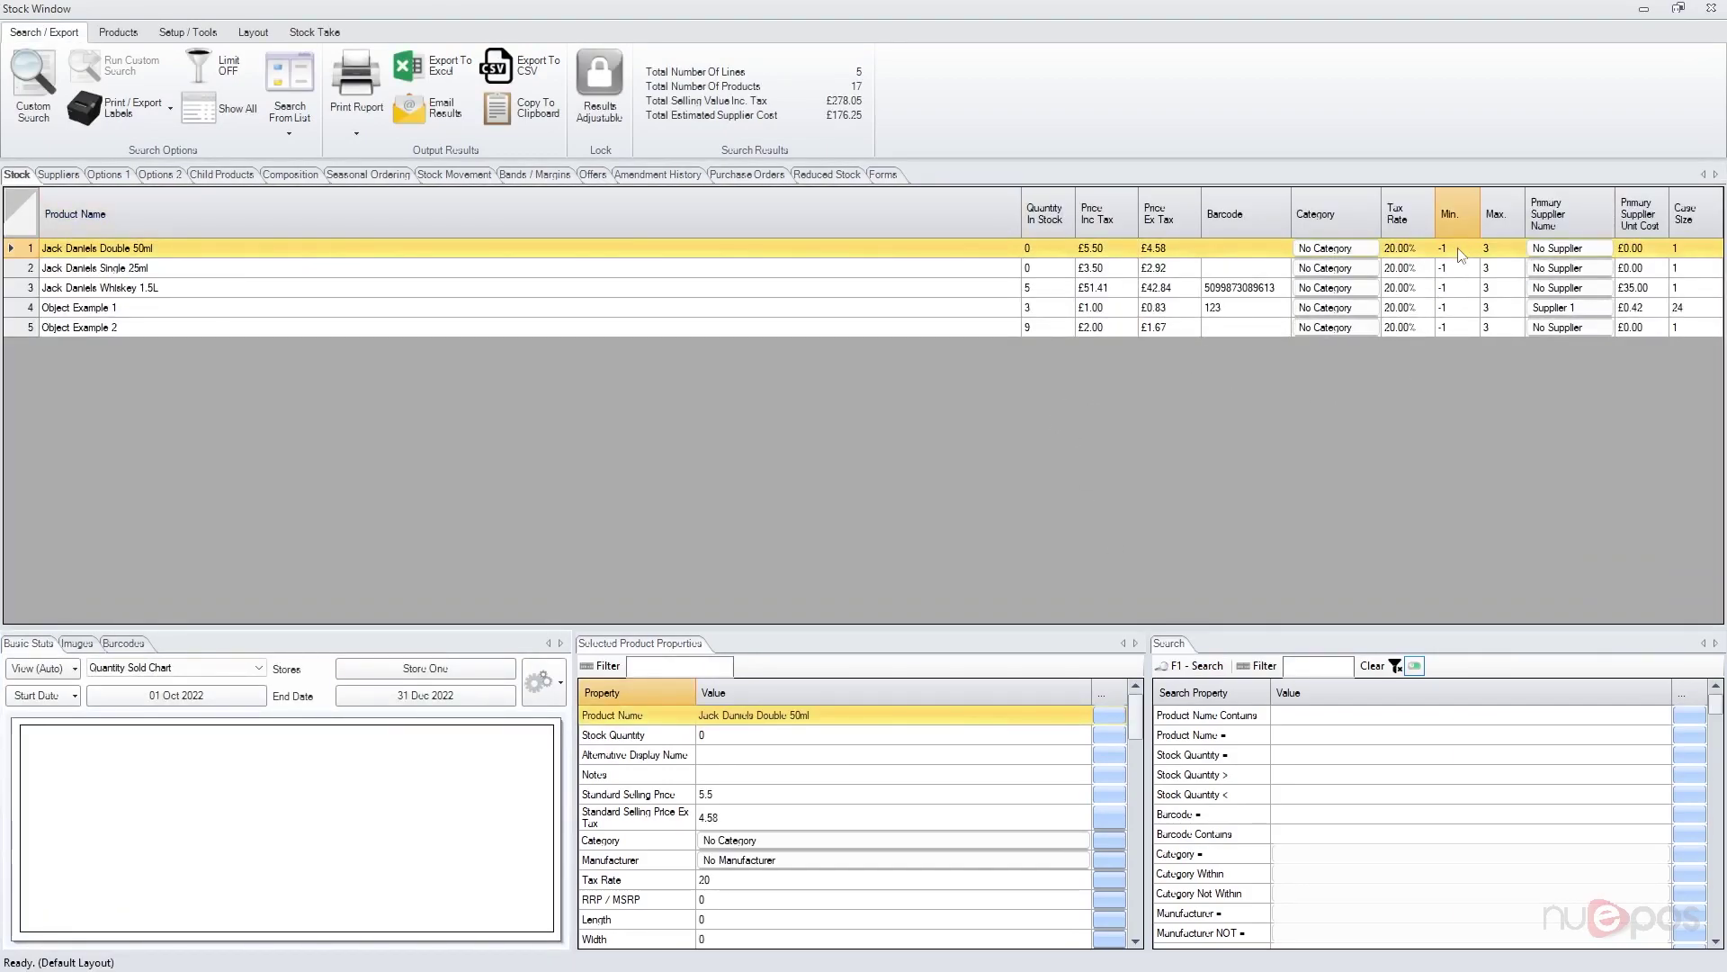
left_click(1457, 310)
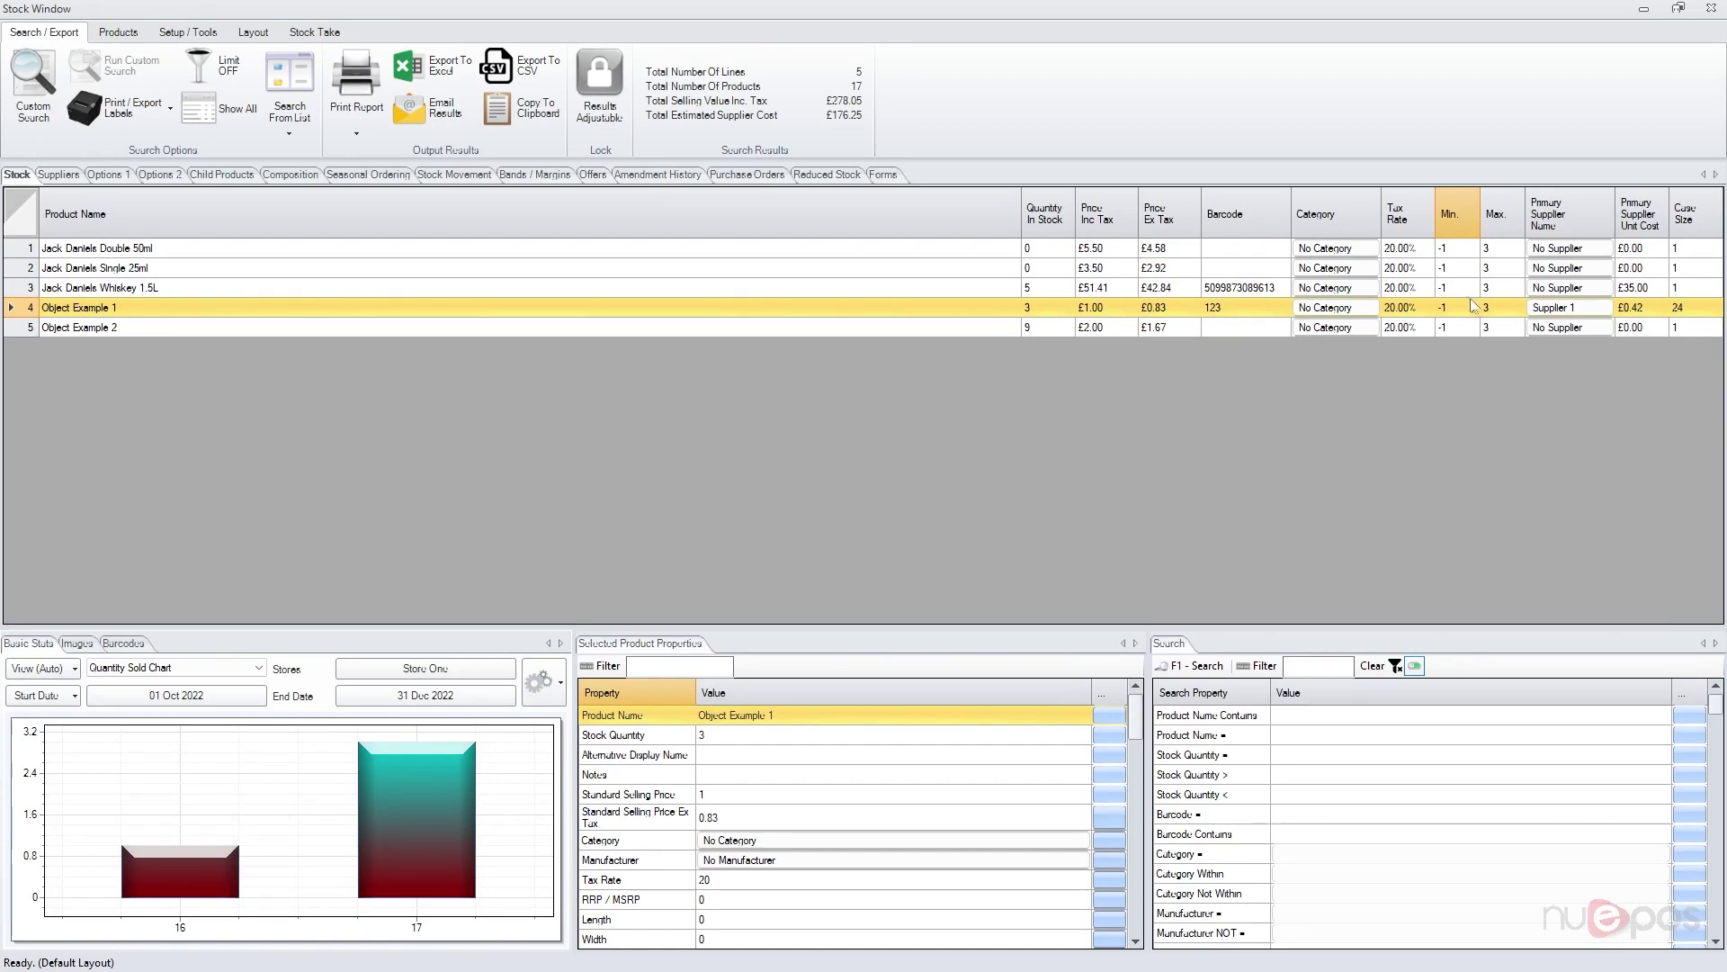
left_click(1501, 307)
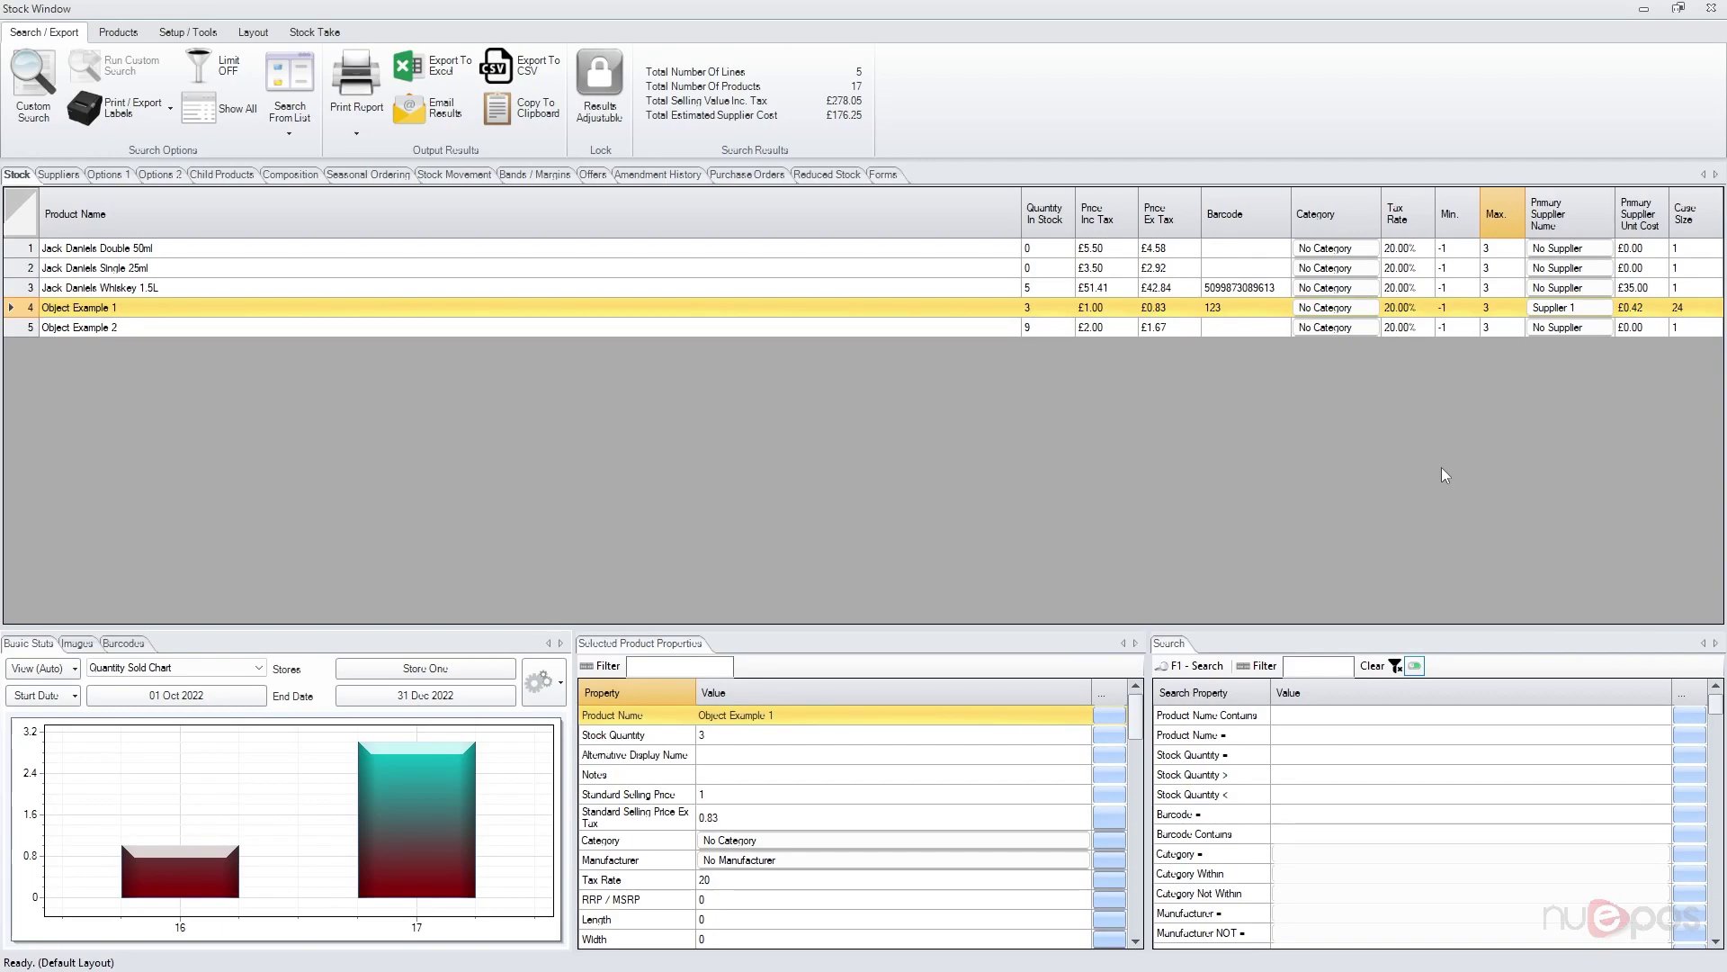
Enter 5 as Object Example 1's Min. level and 23 as its Max. level.
left_click(1047, 308)
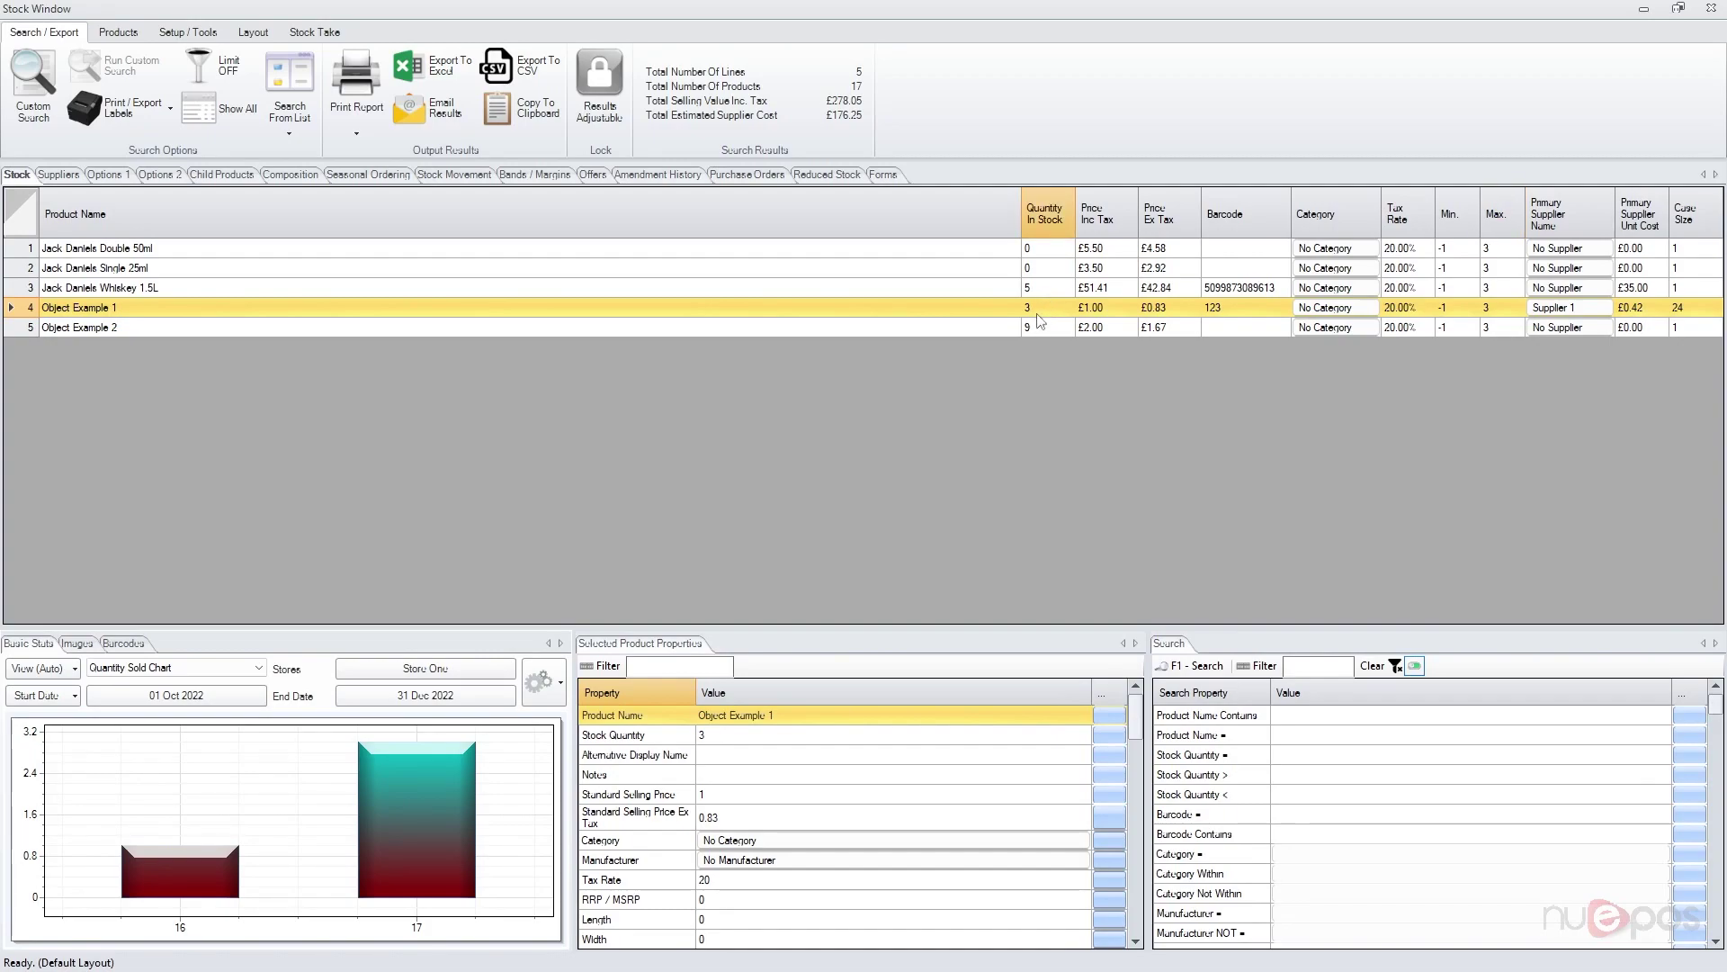
left_click(1462, 312)
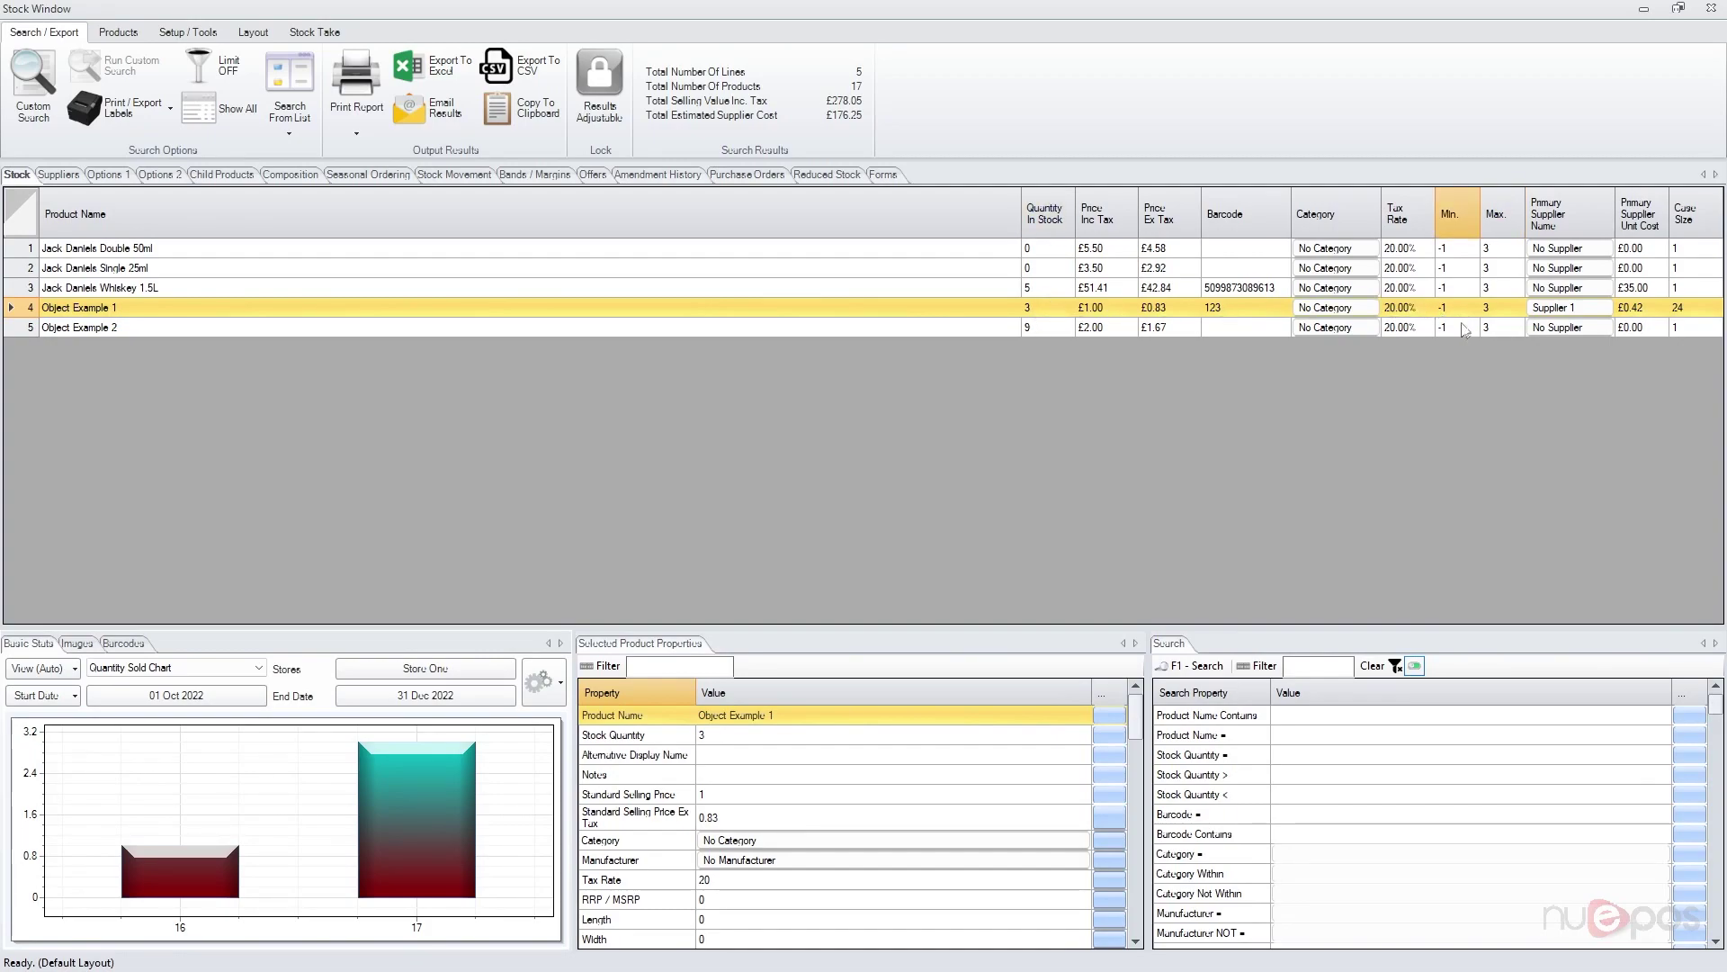
type("5")
key("Return")
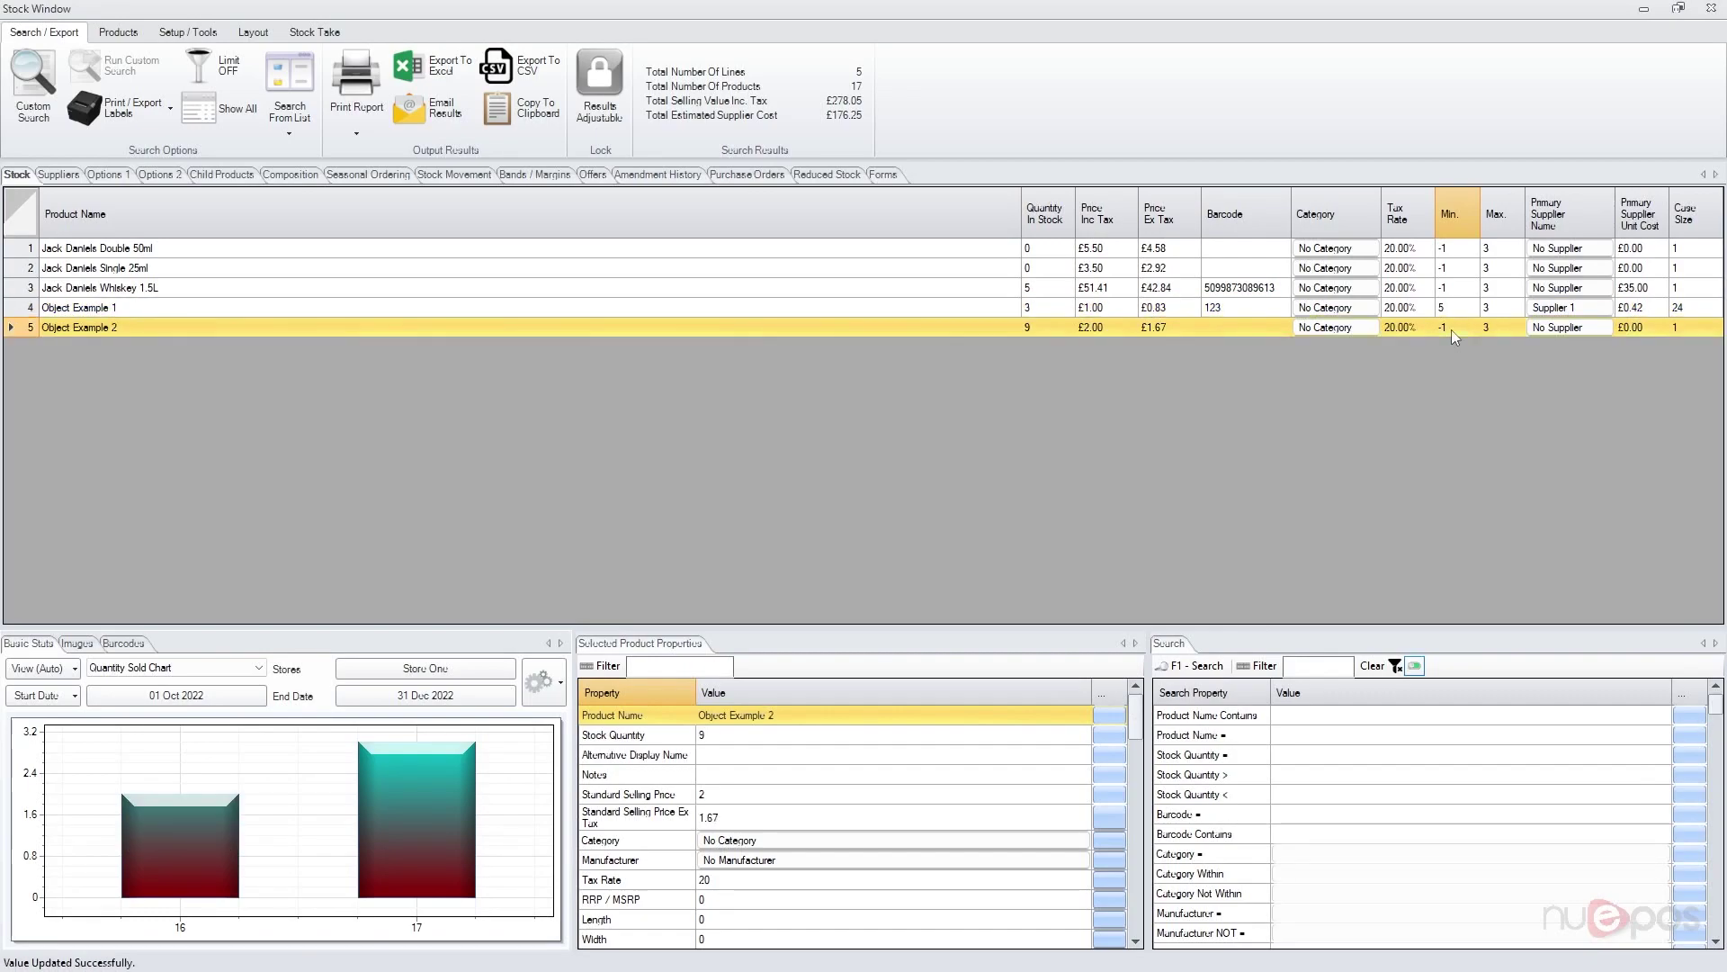
left_click(1455, 313)
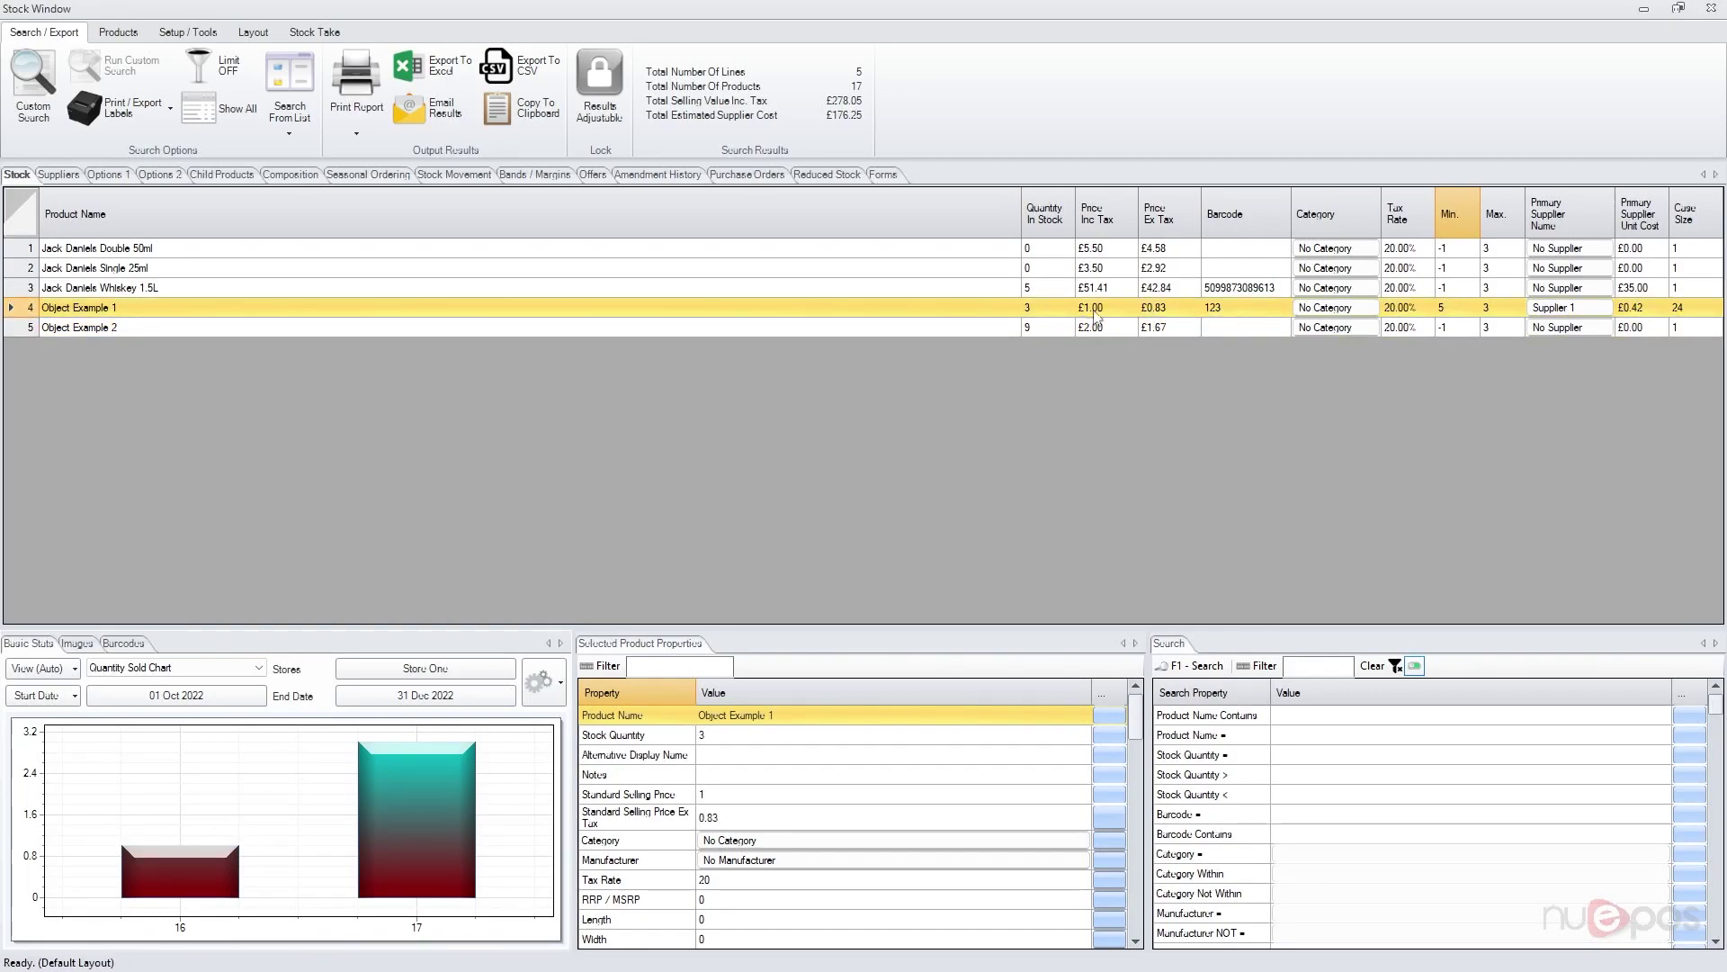
left_click(1489, 311)
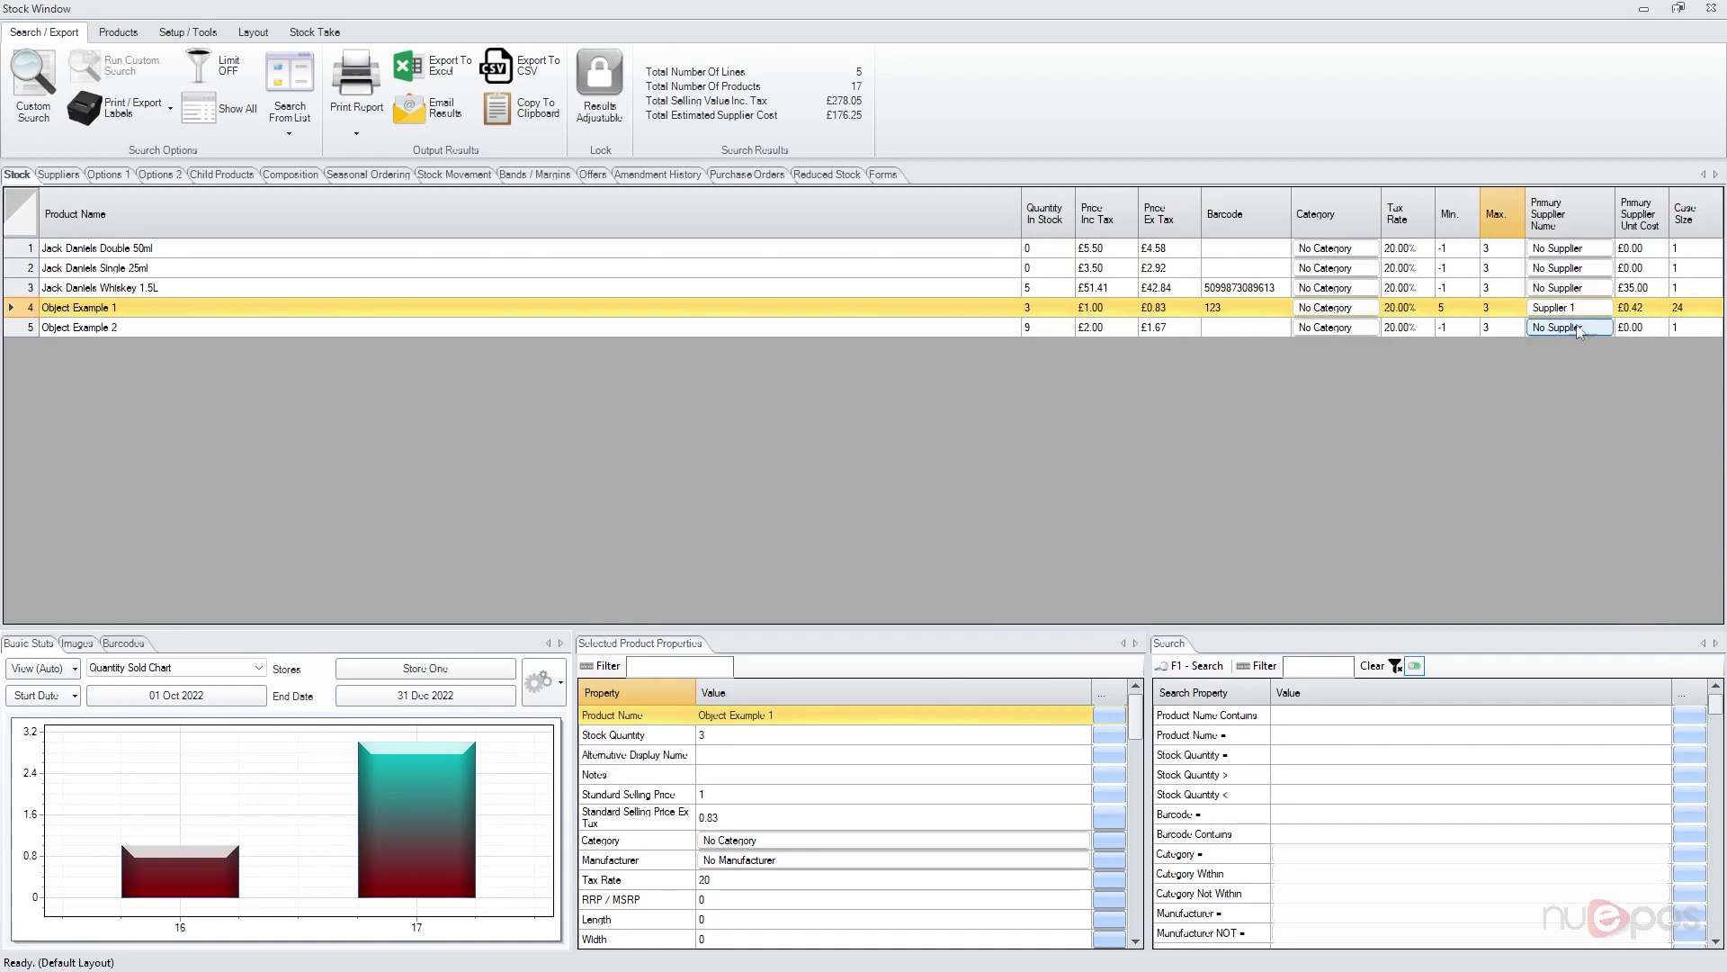
type("2")
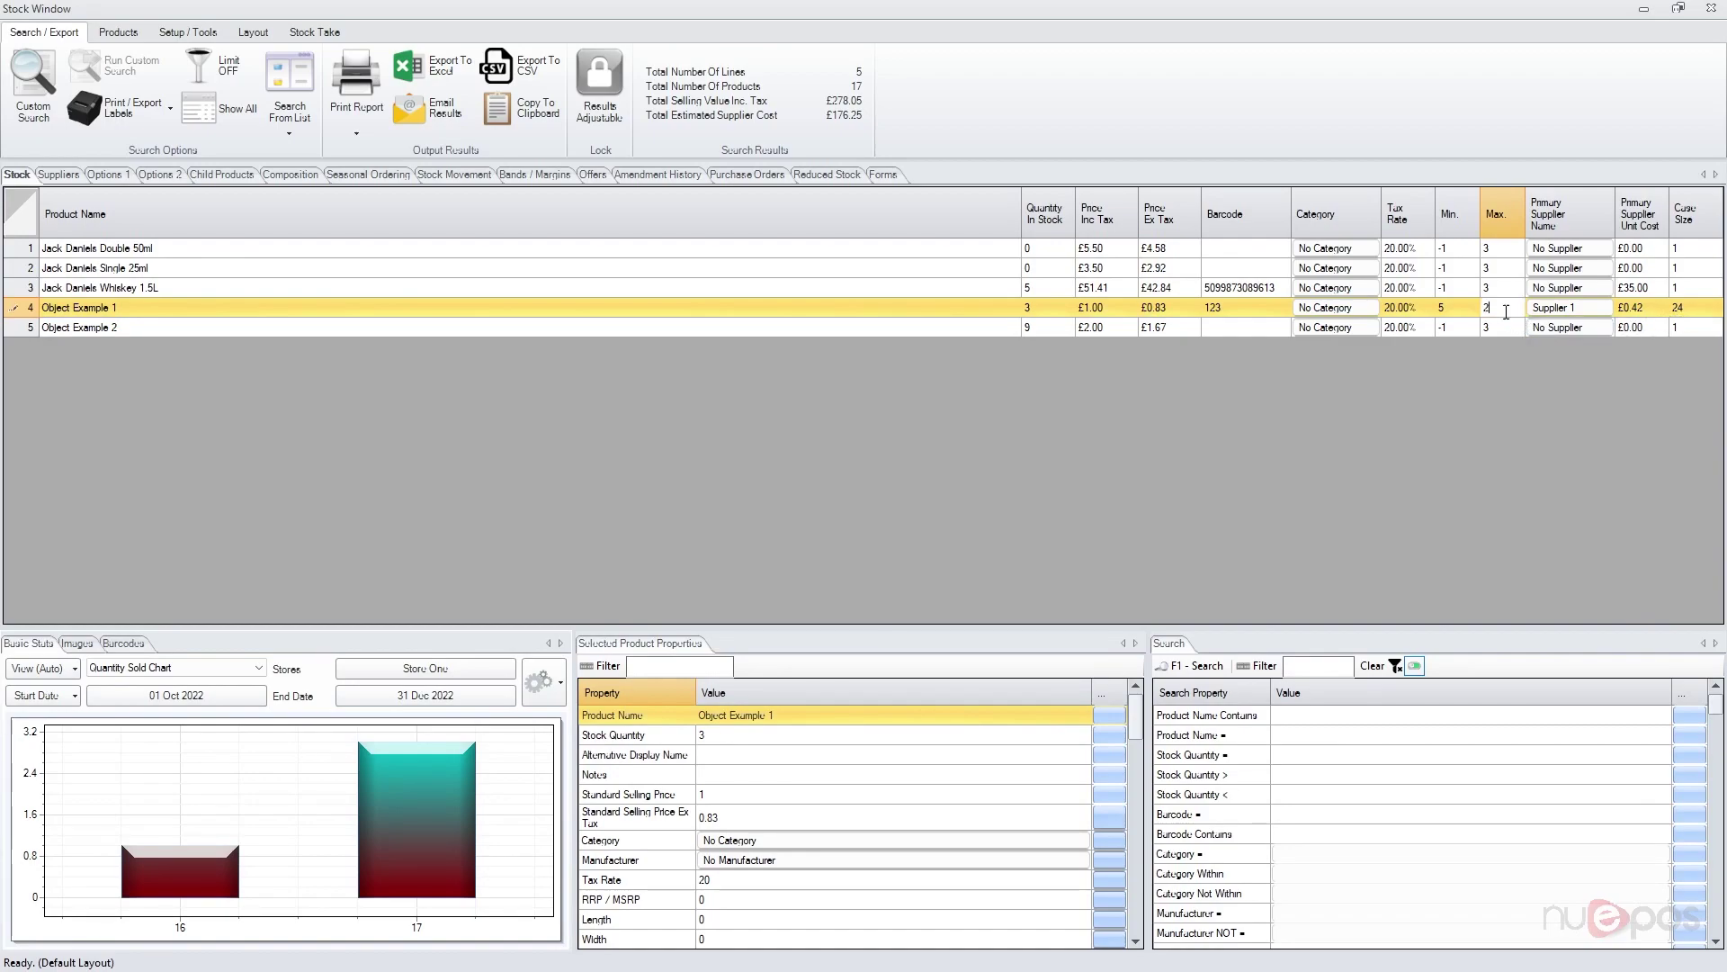
type("3")
key("Return")
left_click(1505, 312)
Check the case size on the Suppliers tab, then change Object Example 1's Max. level to 24.
left_click(61, 174)
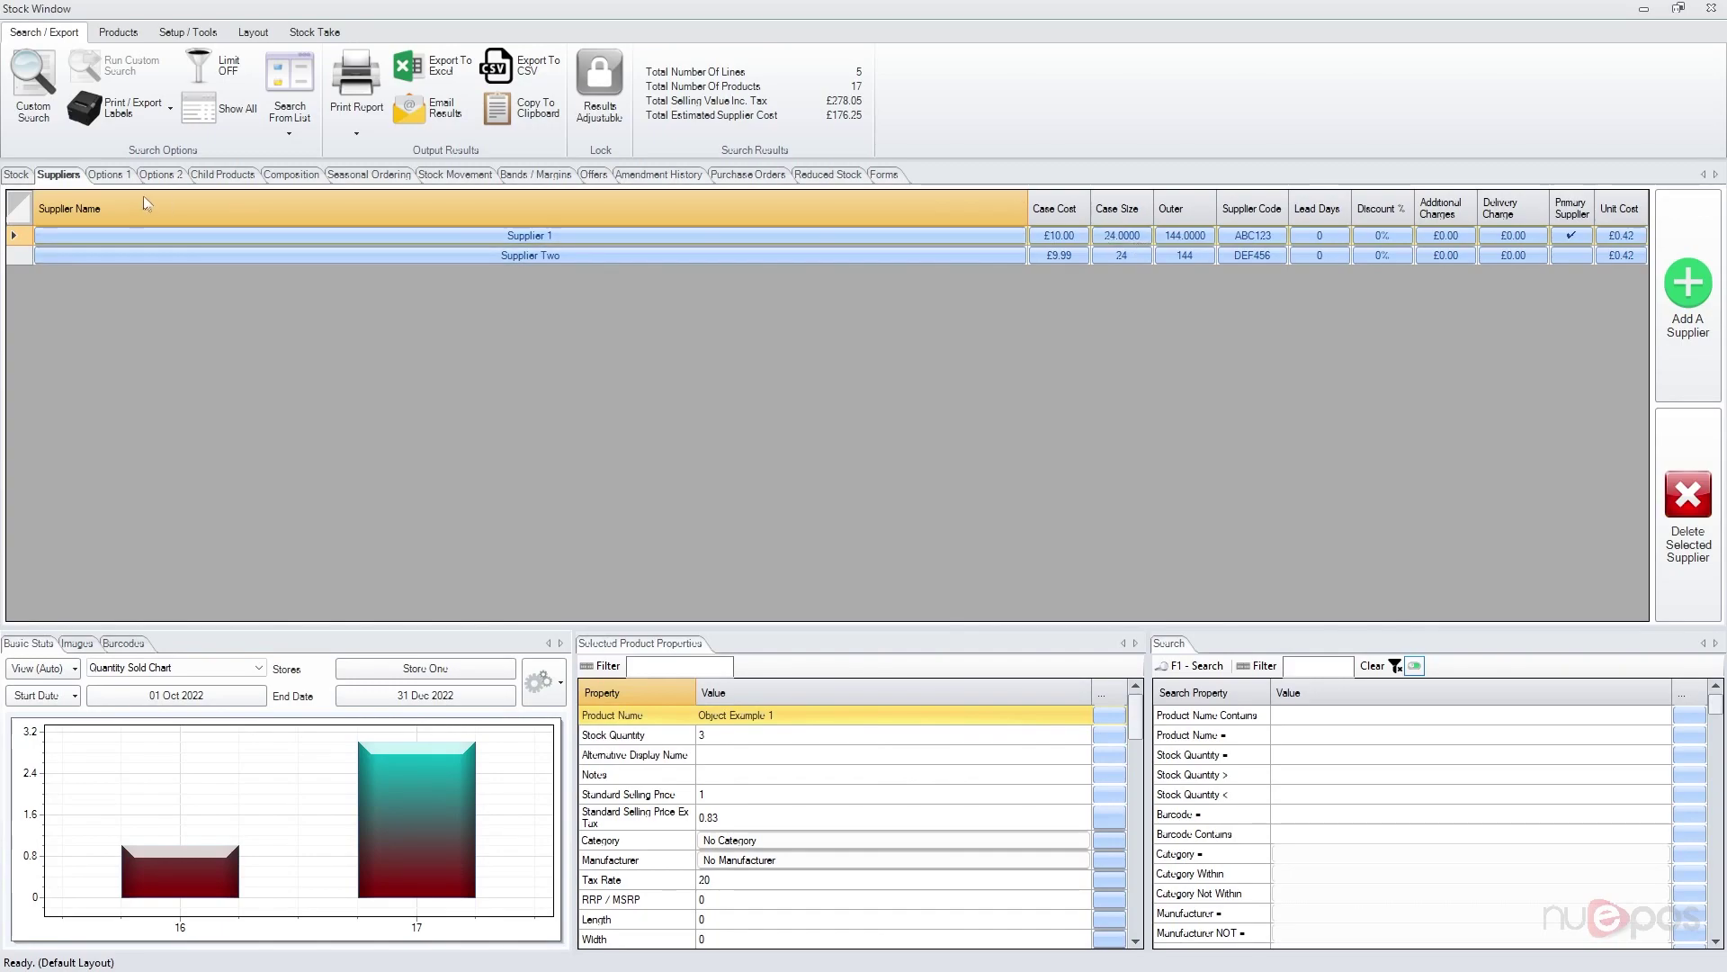
left_click(18, 175)
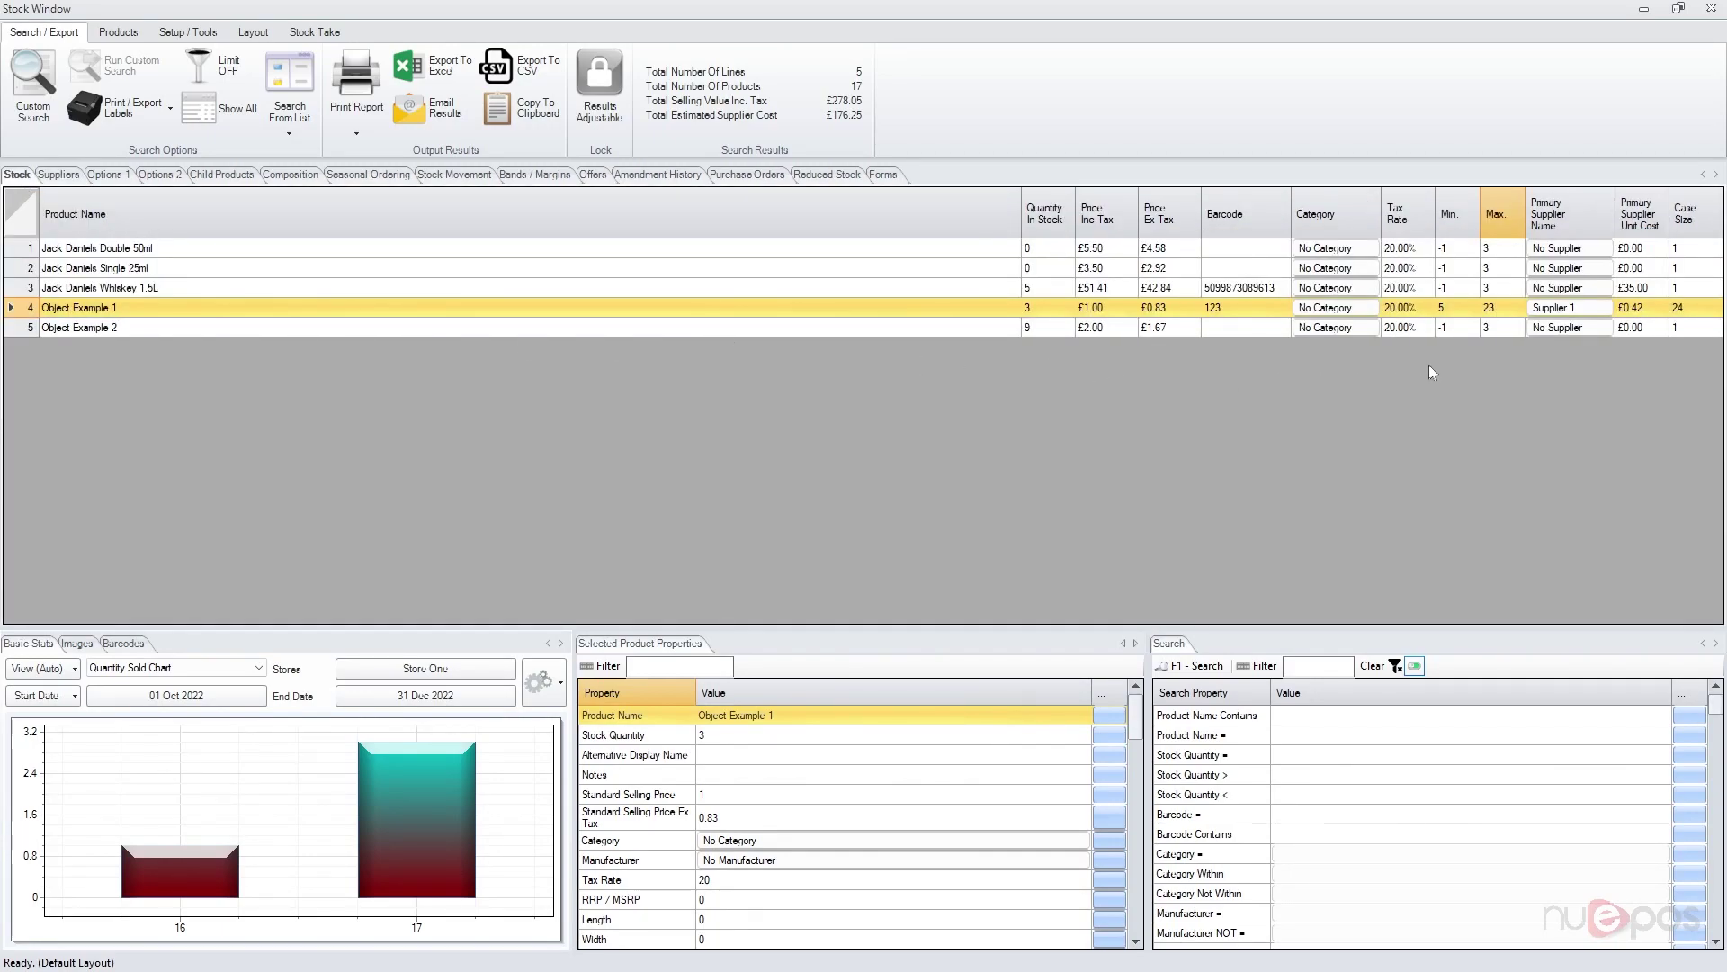
left_click(1500, 308)
type("24")
key("Return")
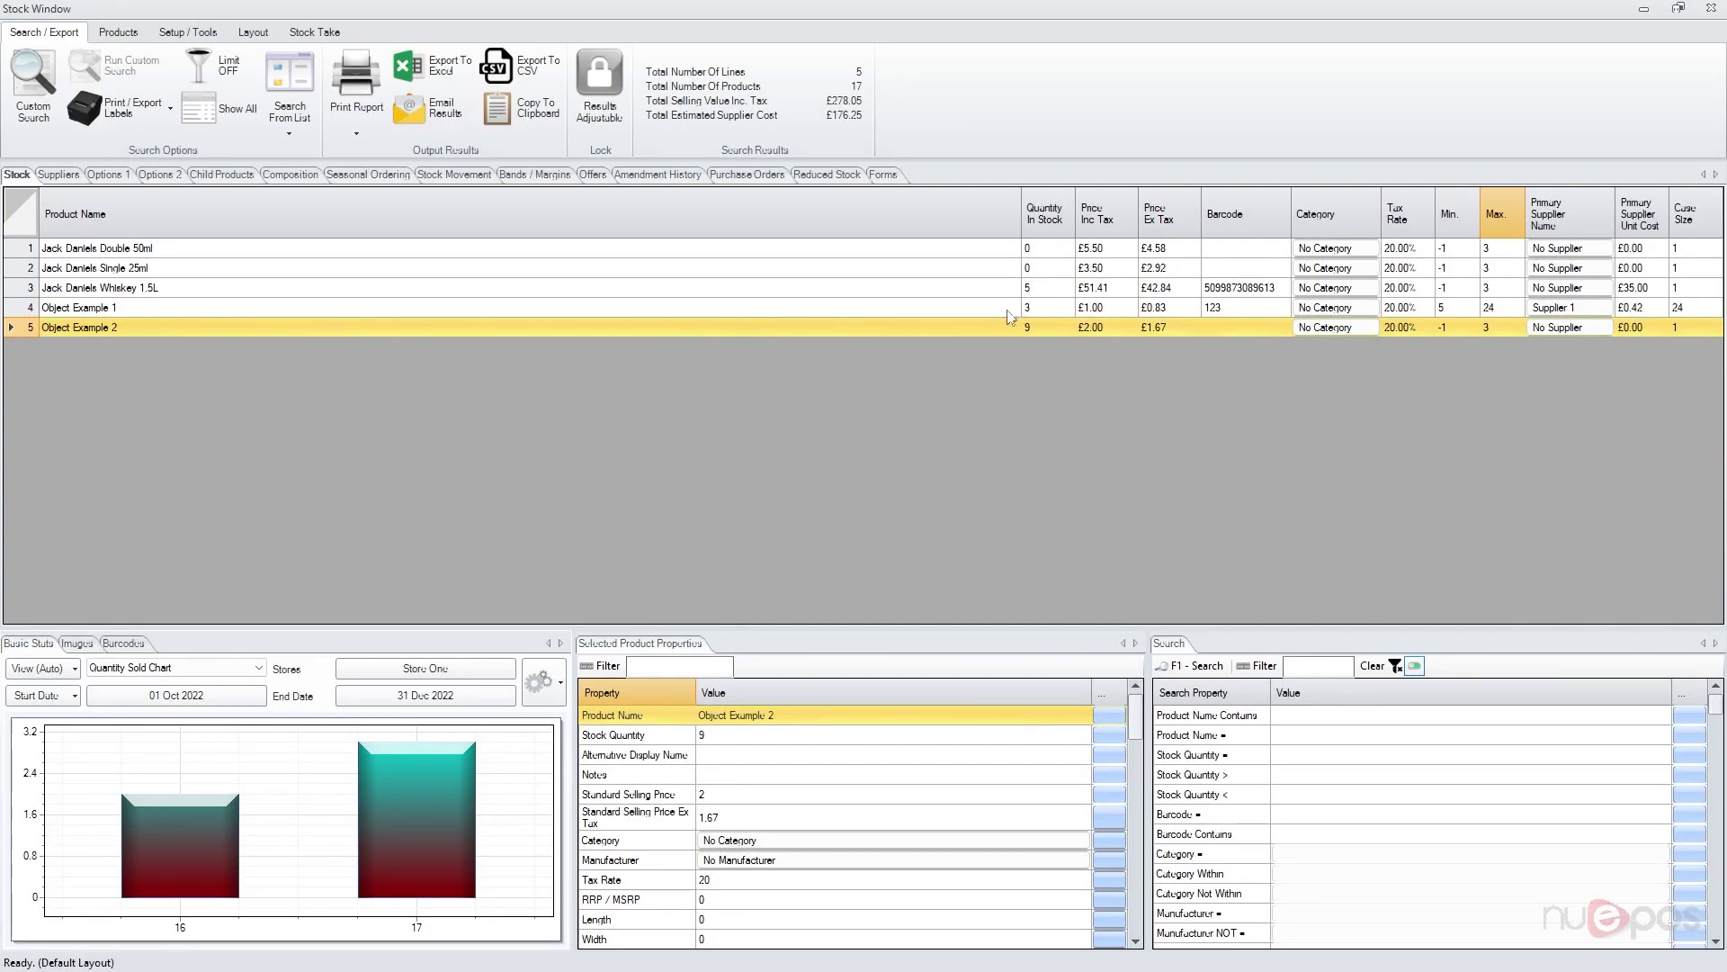
left_click(1048, 308)
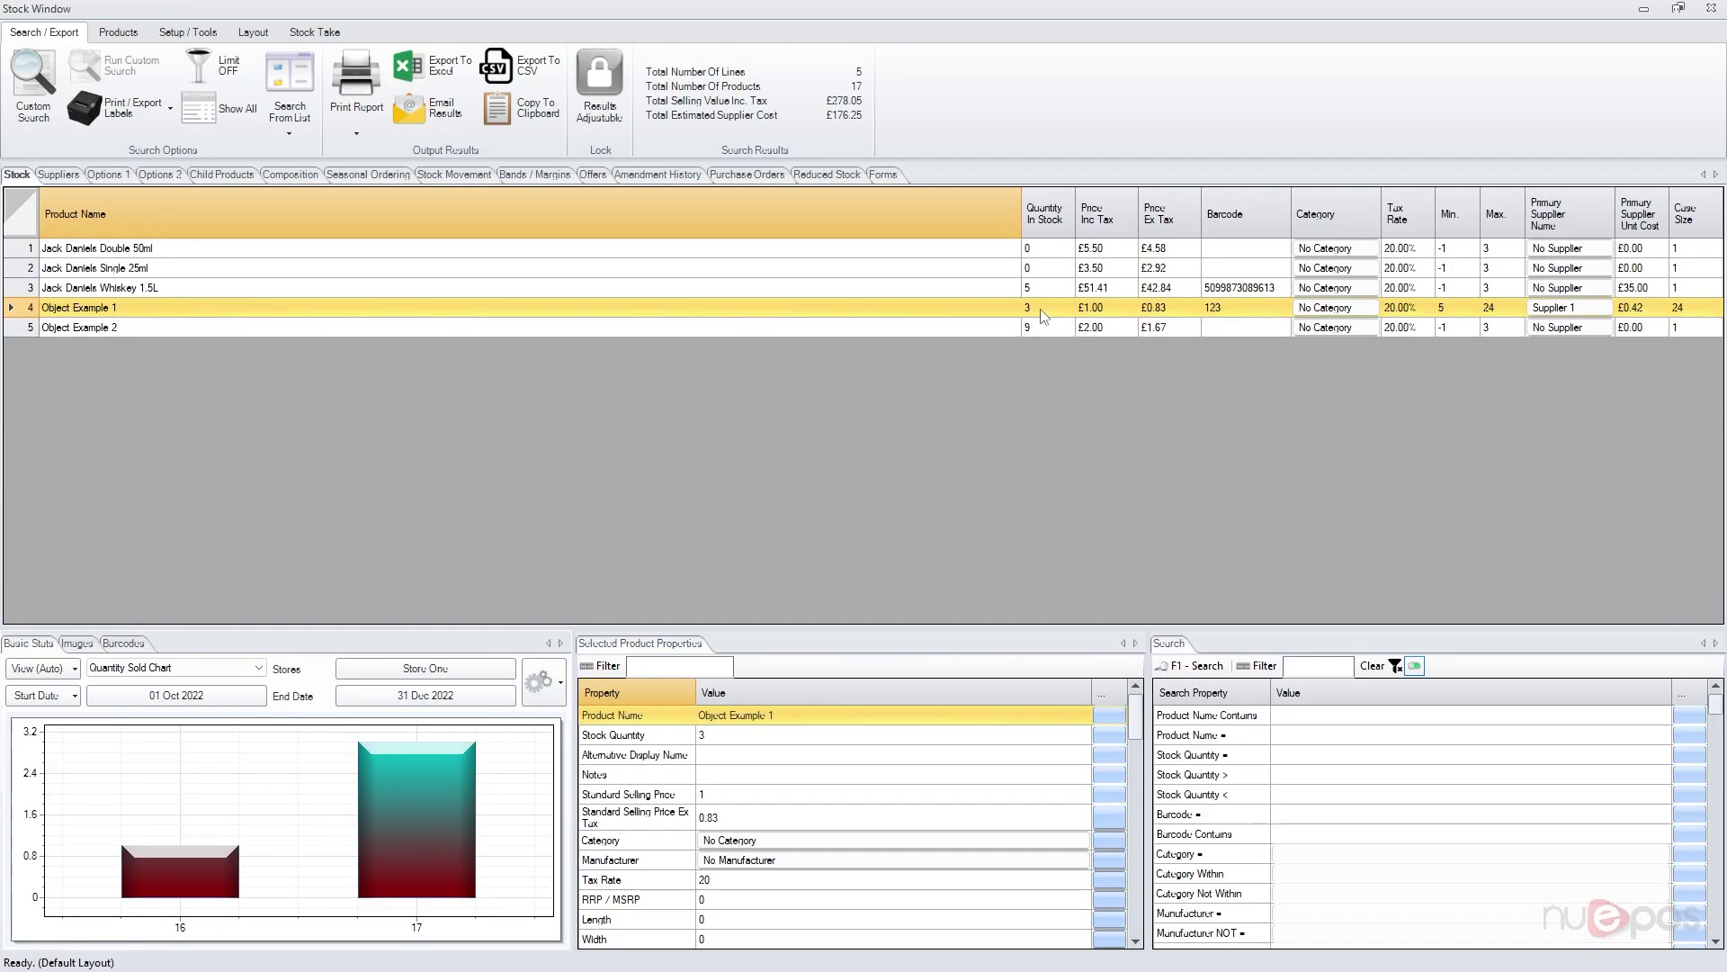
left_click(1457, 313)
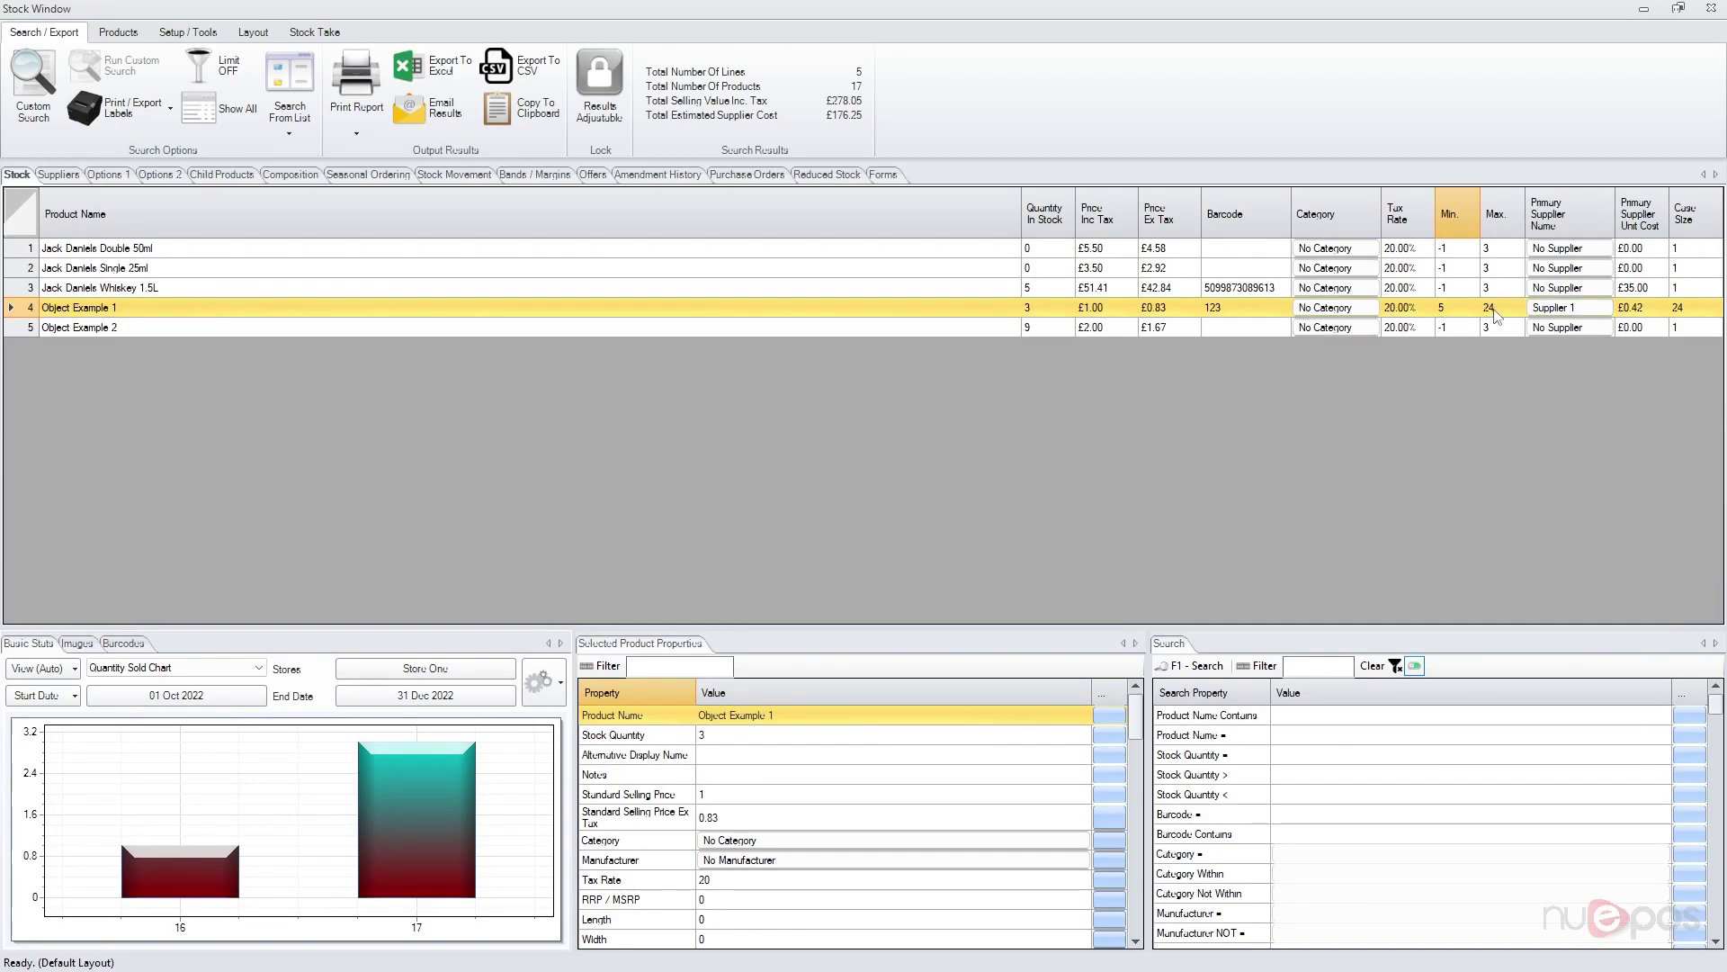
left_click(1495, 309)
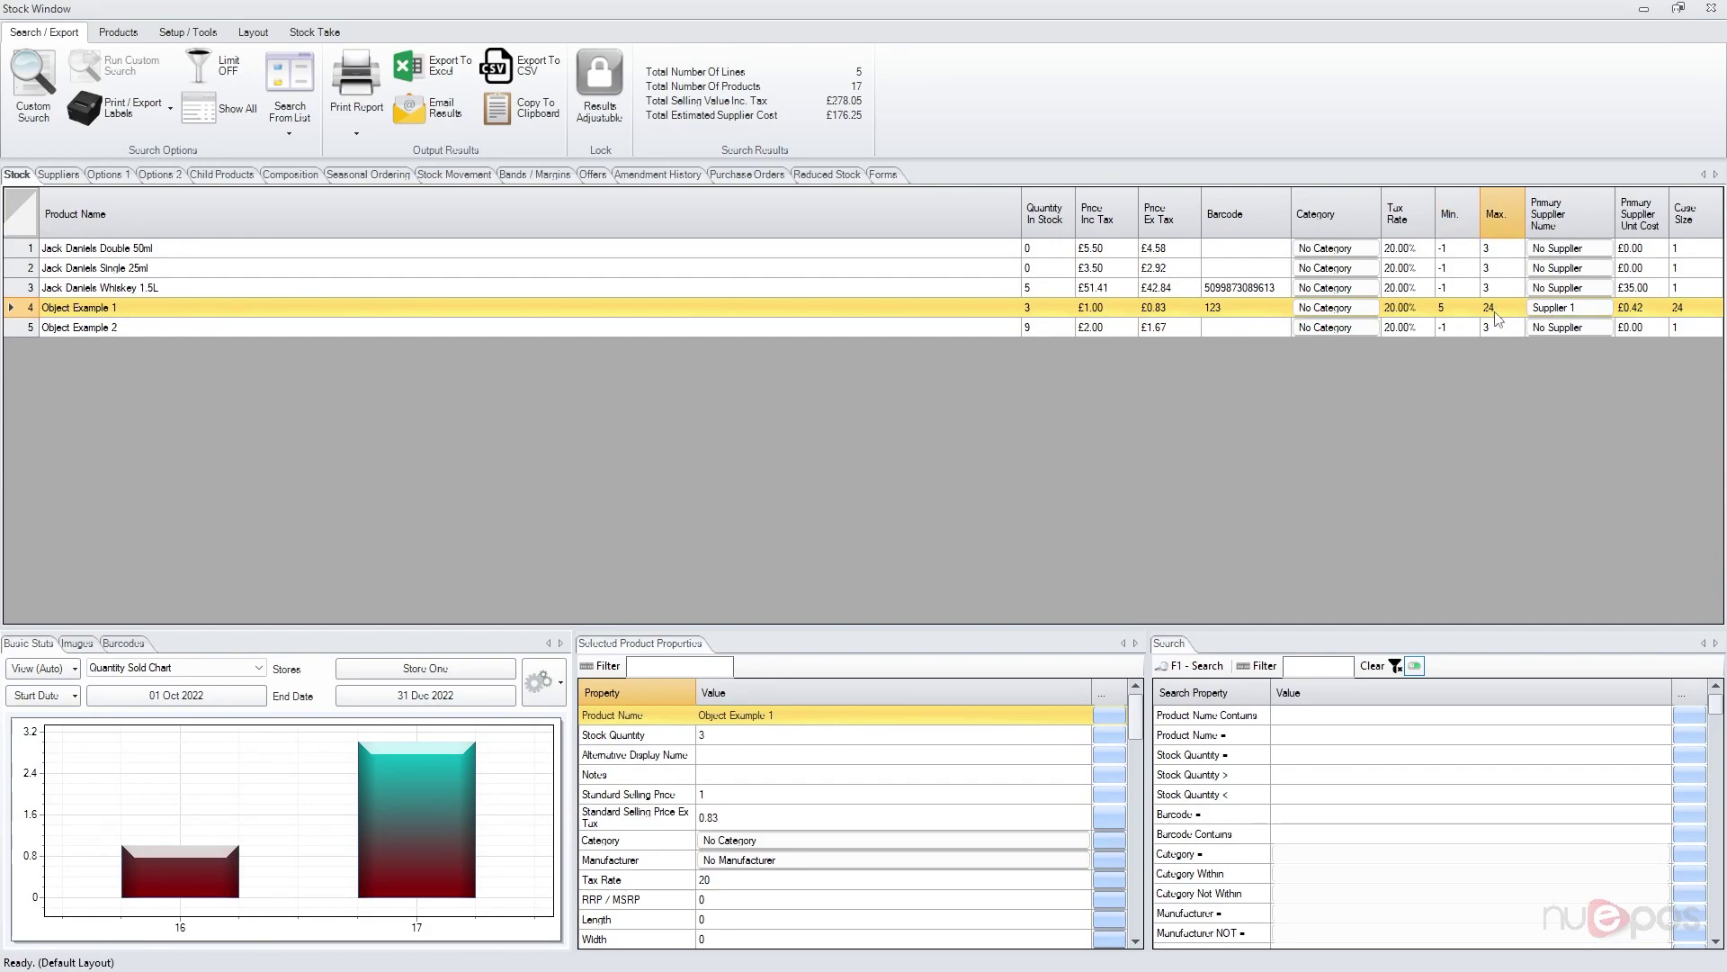
left_click(1054, 308)
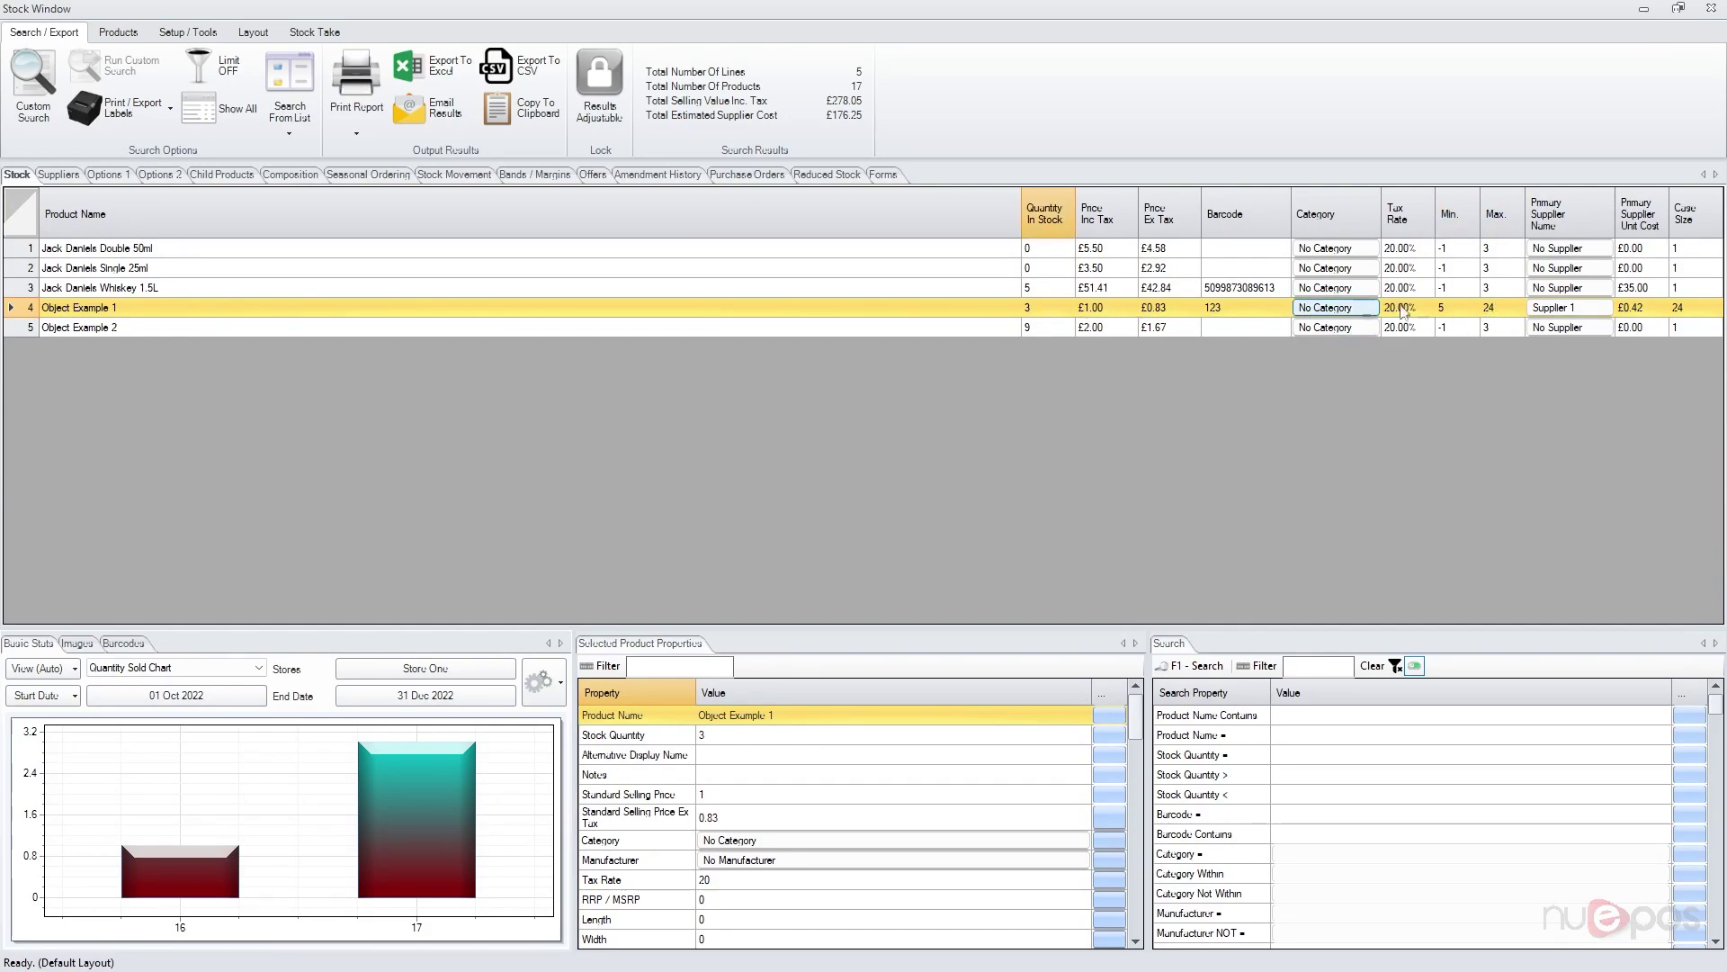
left_click(1496, 308)
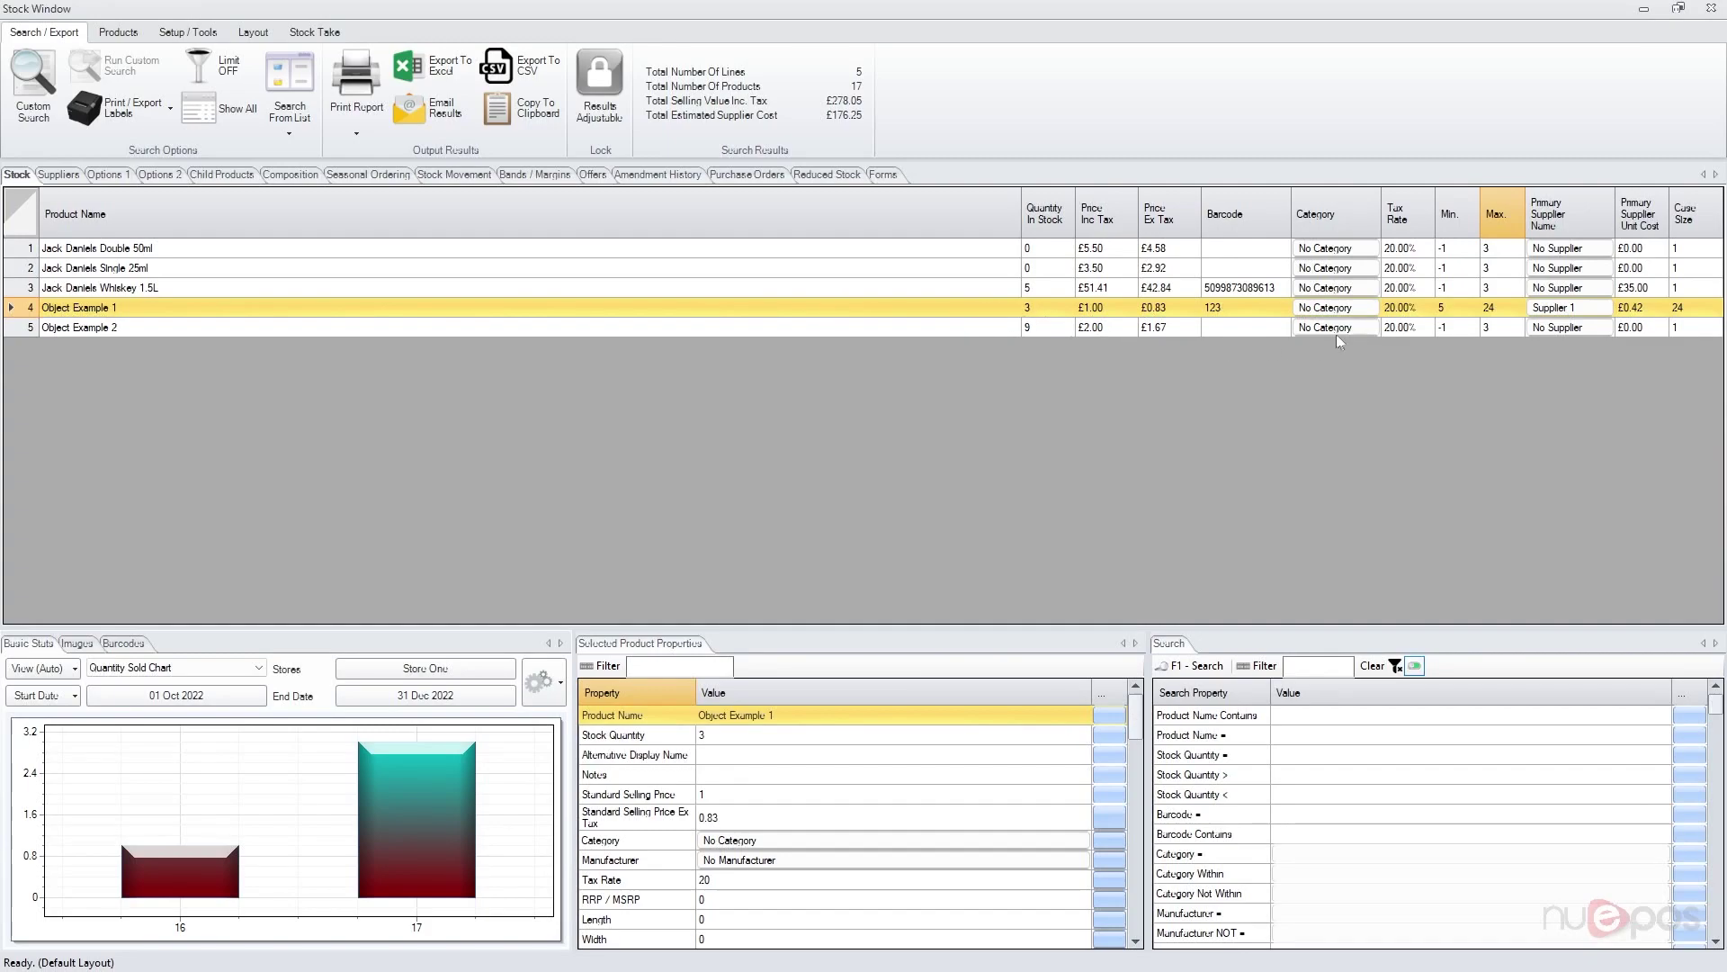
Set Object Example 2's Min. and Max. levels both to 10, correcting earlier mistyped entries.
left_click(1452, 327)
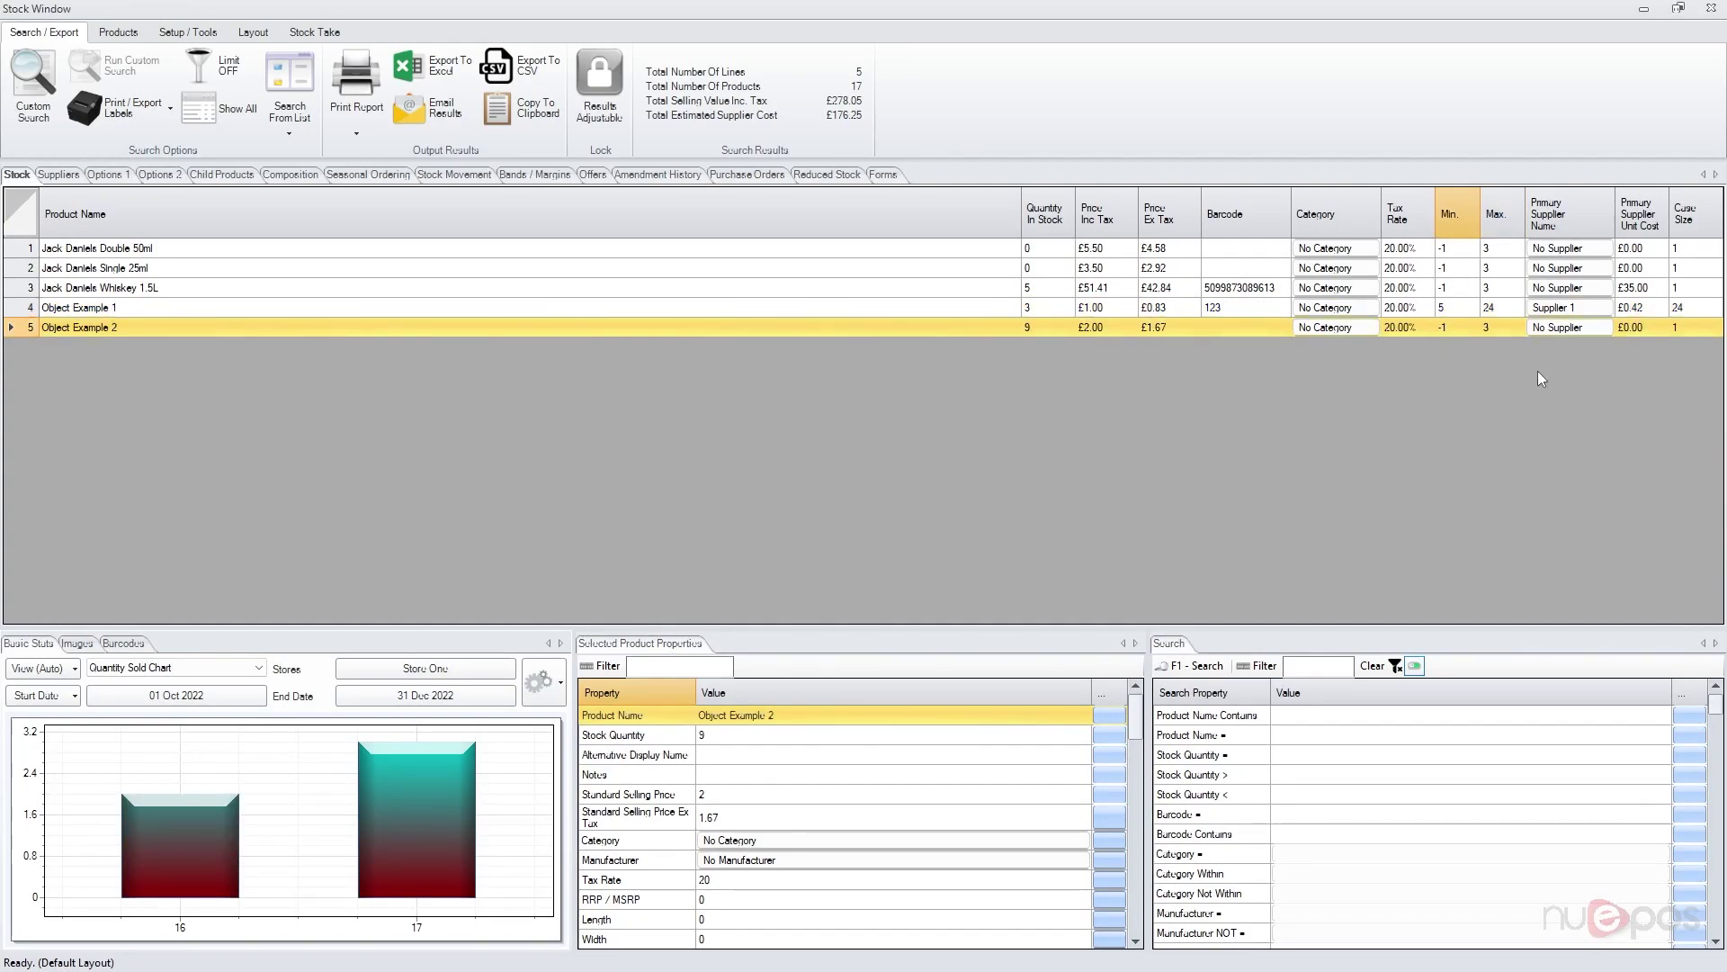
type("1")
key("Return")
key("Tab")
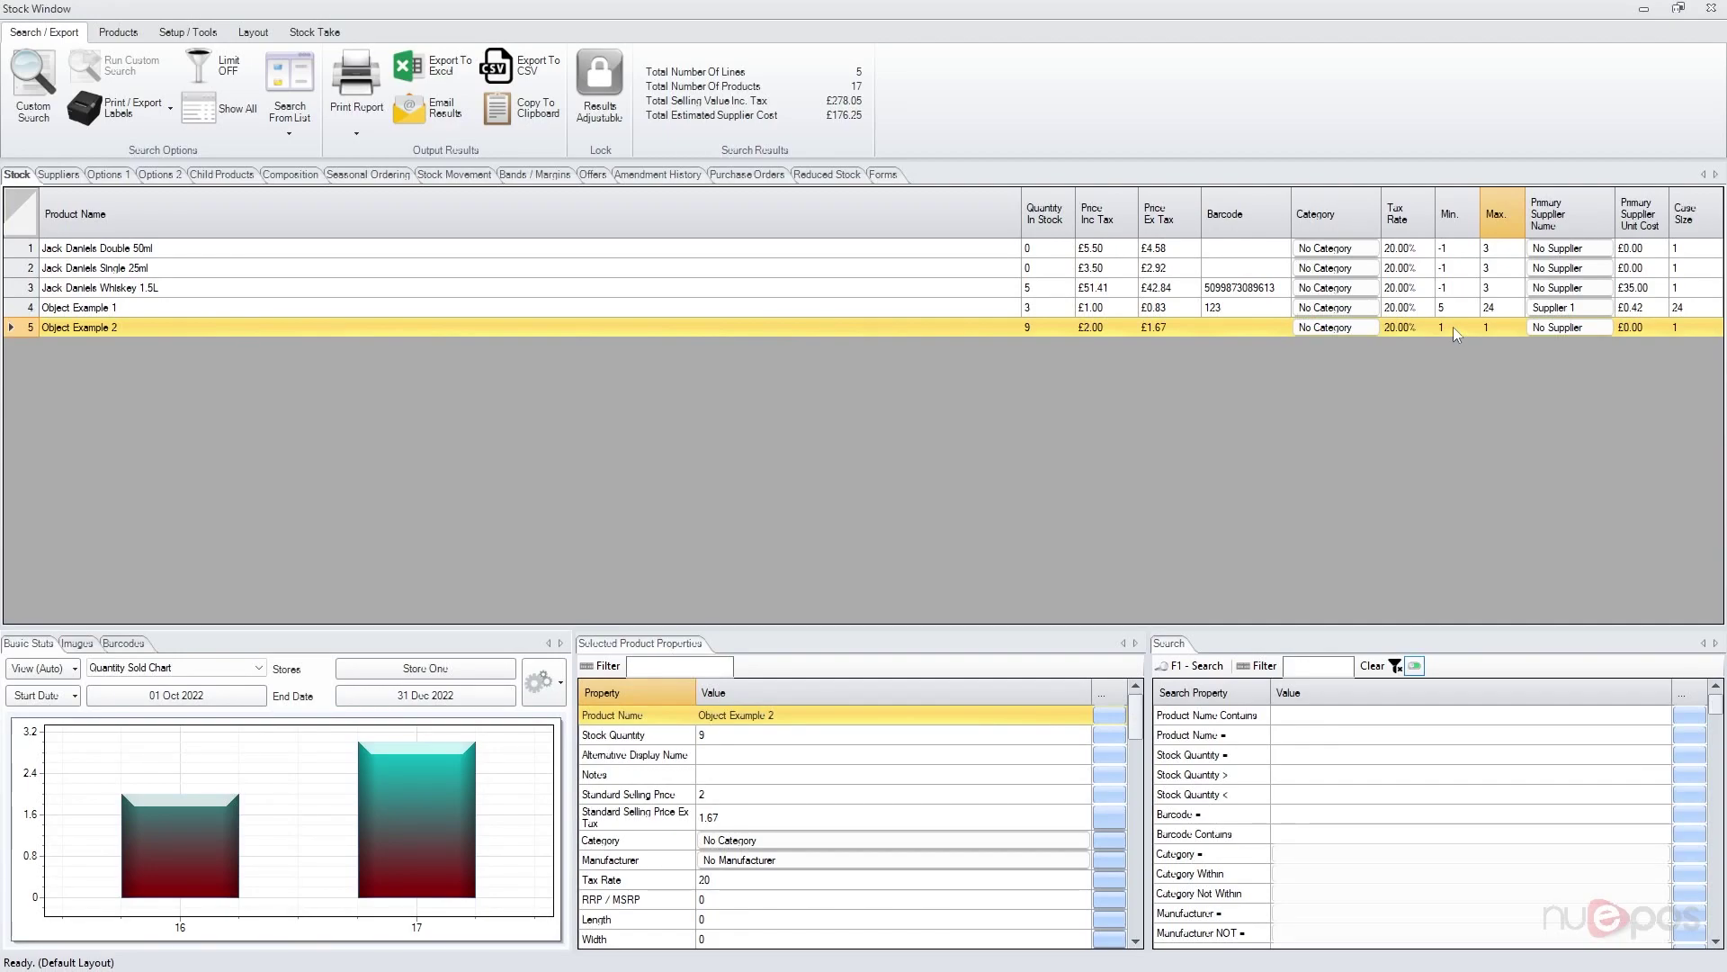
type("0")
key("Return")
left_click(1454, 327)
type("0")
key("Return")
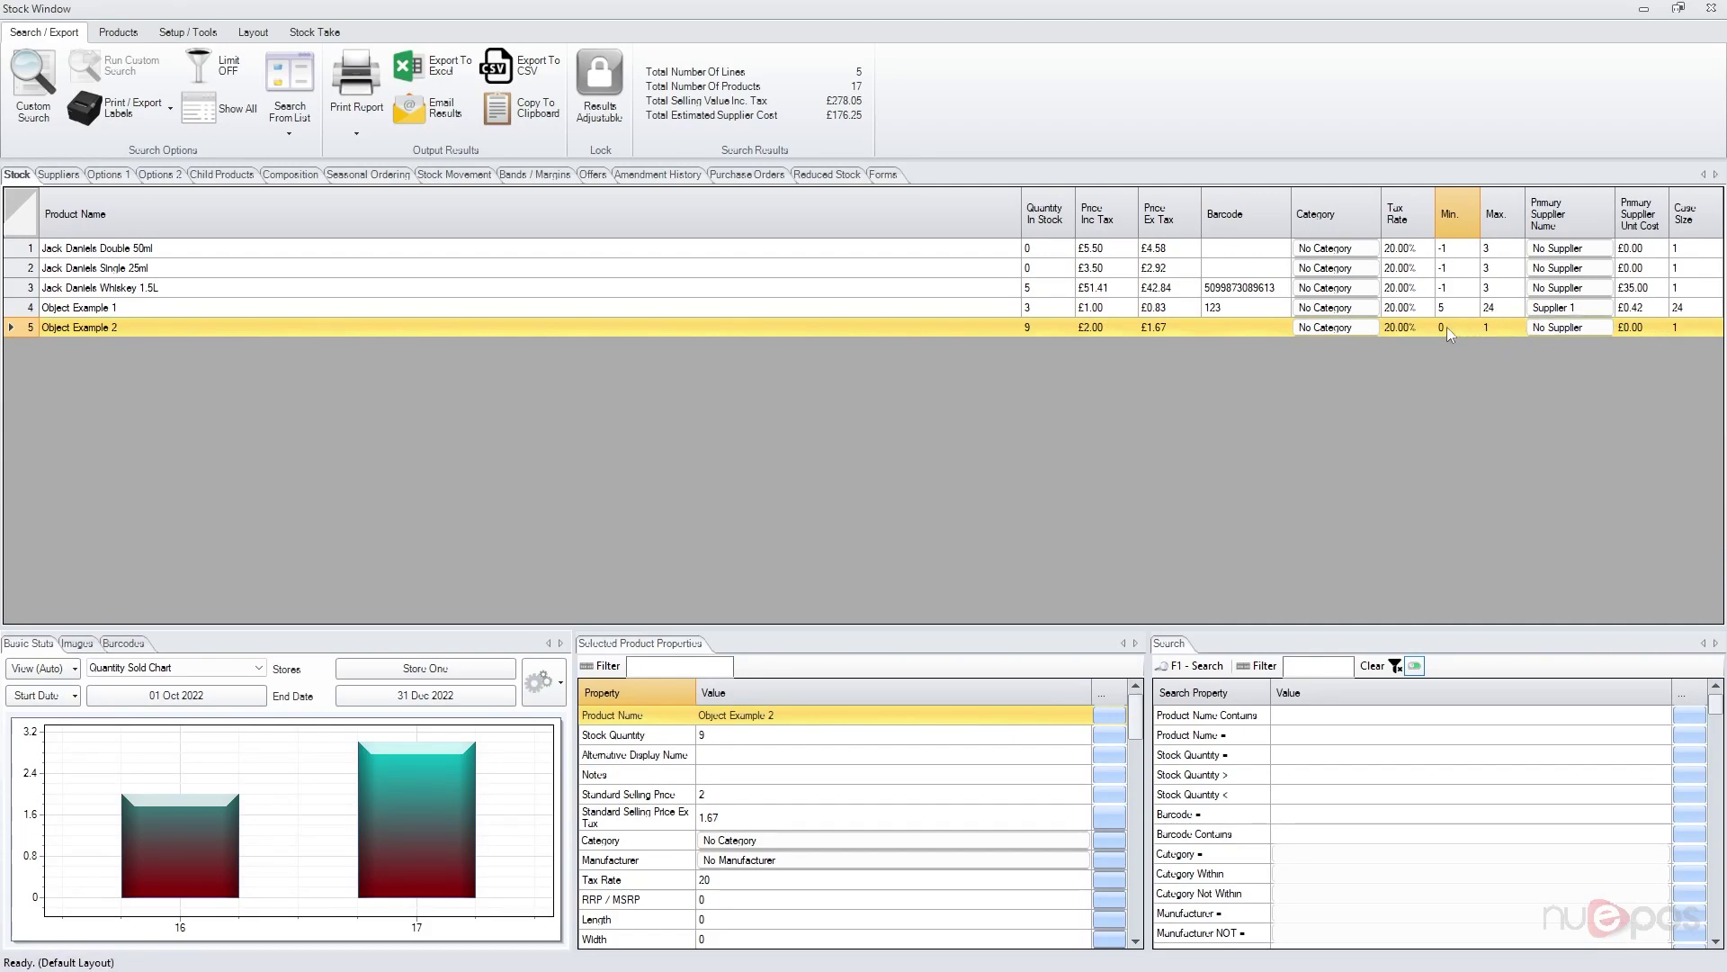
type("10")
key("Tab")
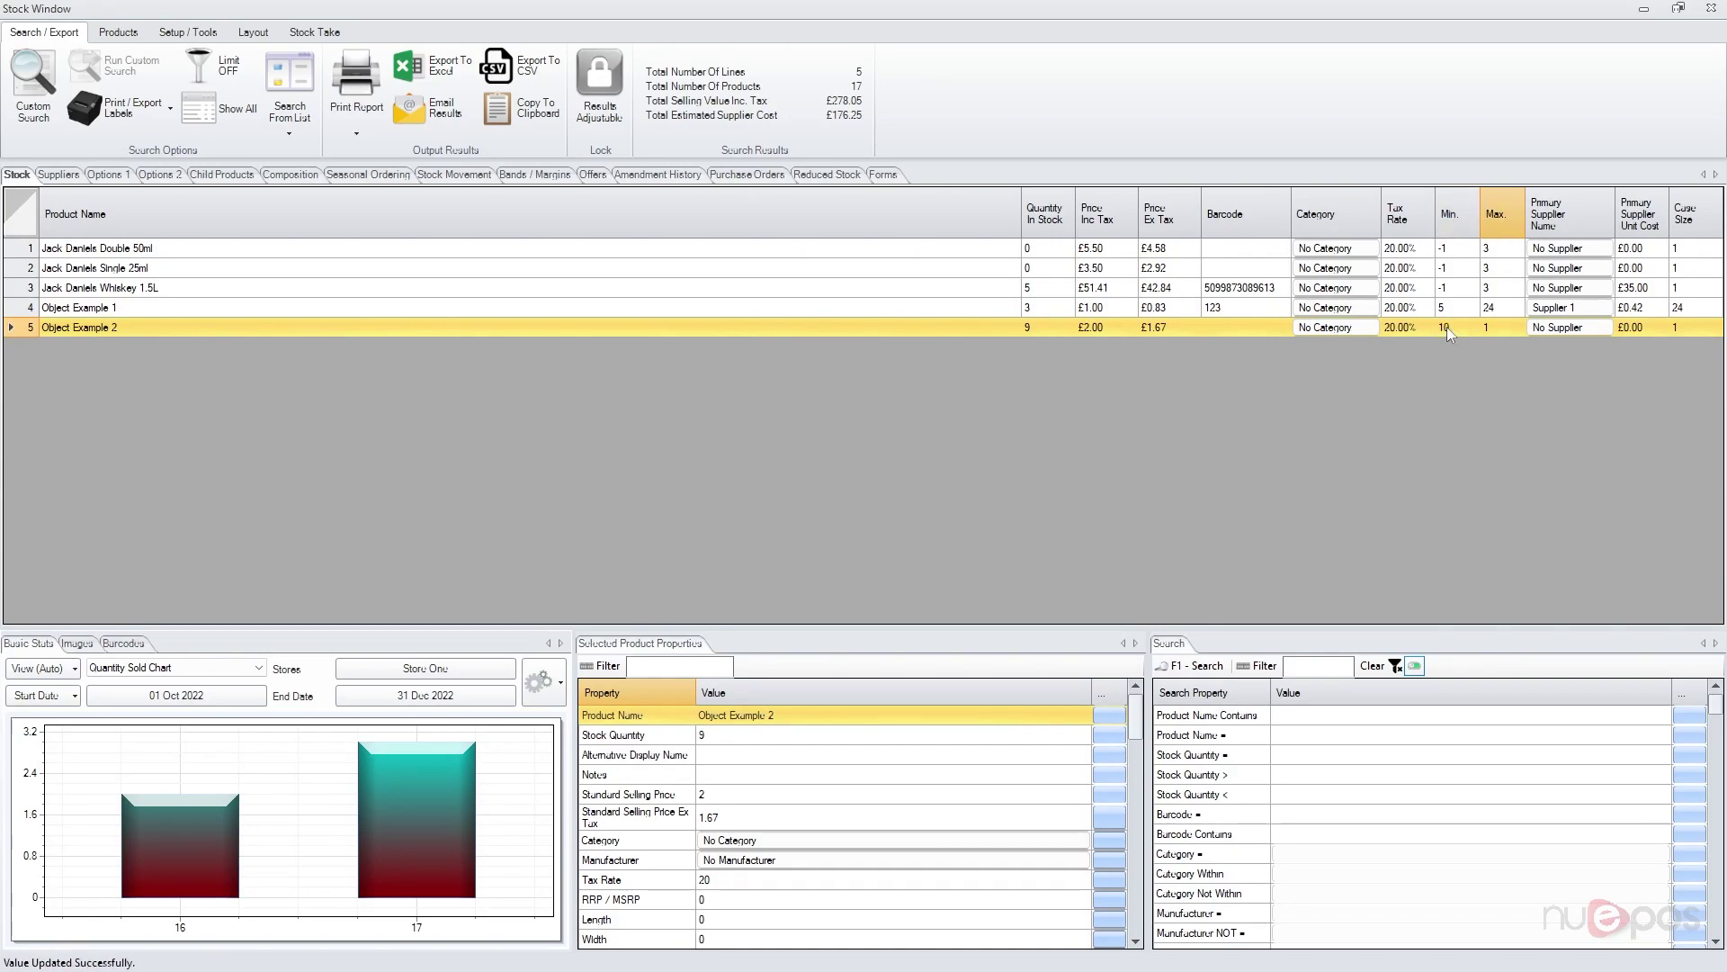
type("10")
Select Object Example 1 and try its chart period, start-date and options controls, then list chart types.
left_click(1692, 331)
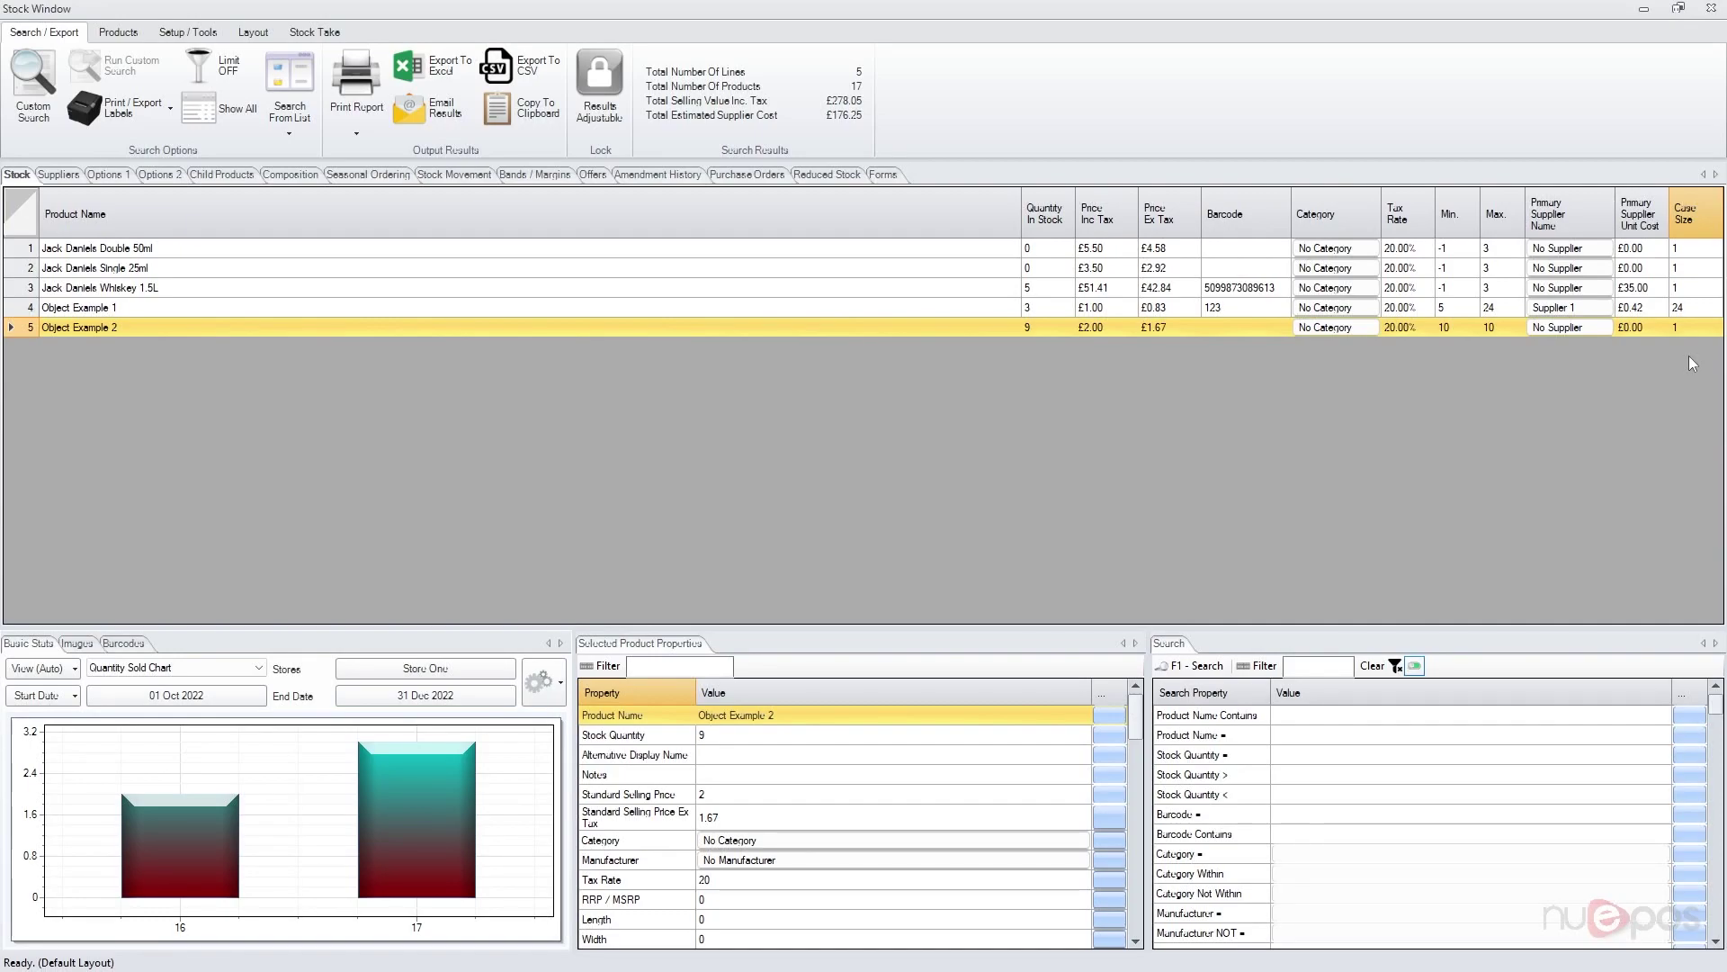
left_click(1024, 311)
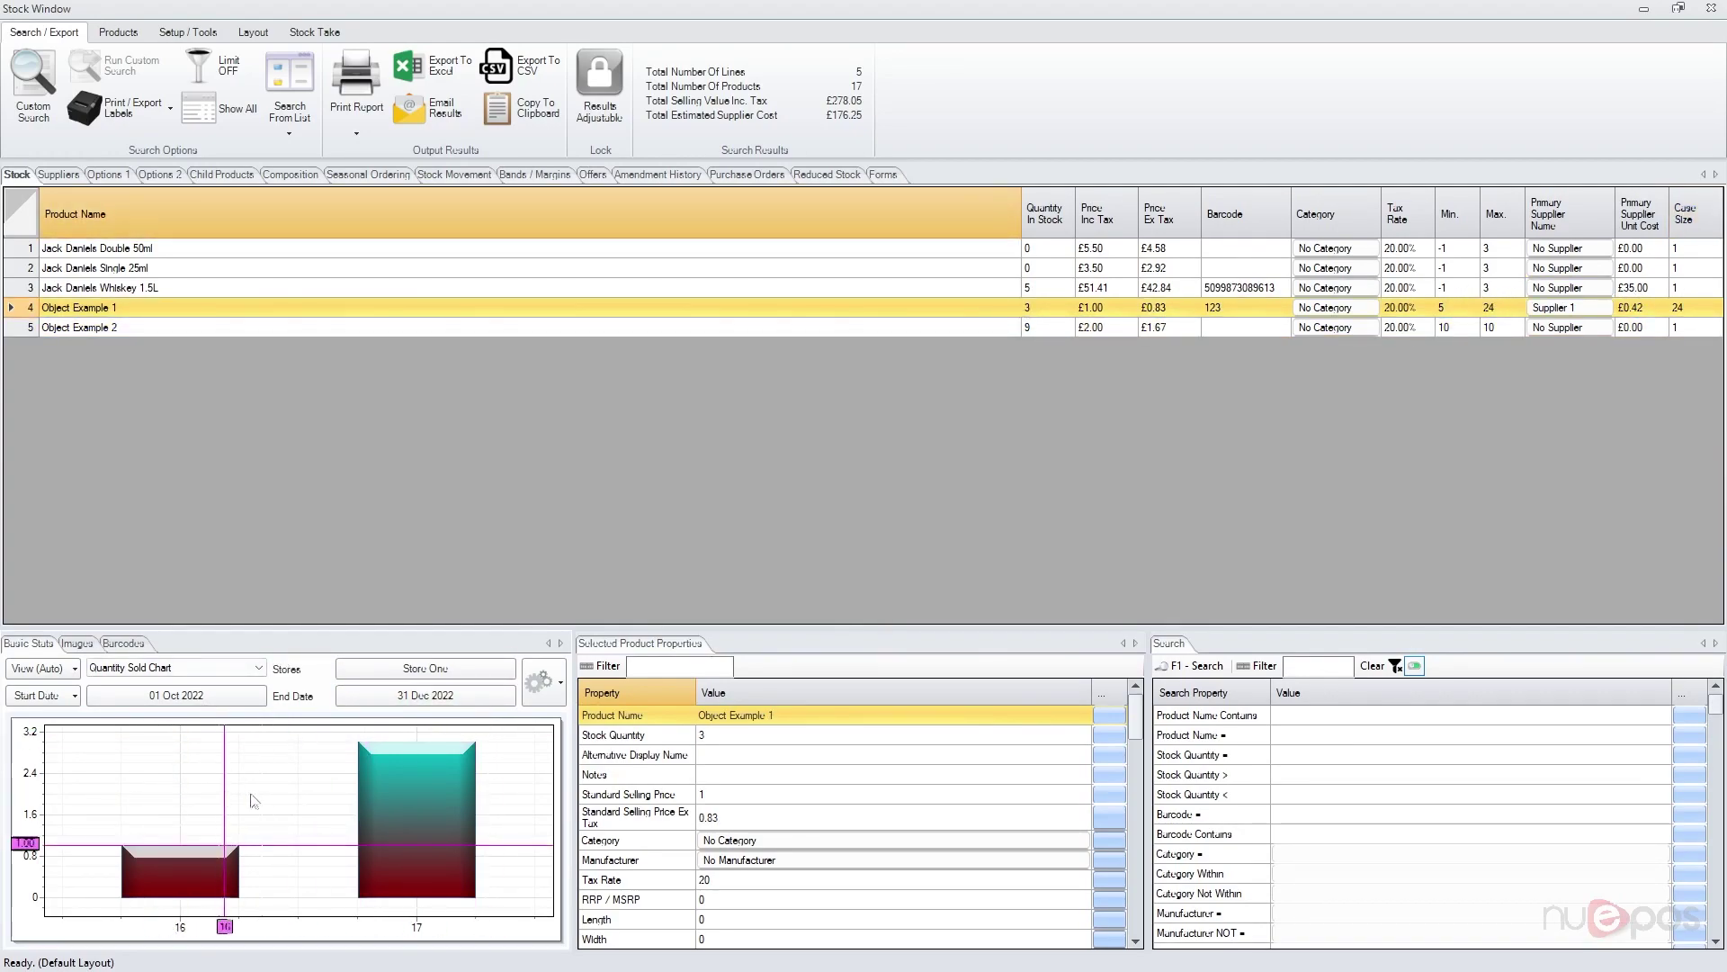
left_click(54, 667)
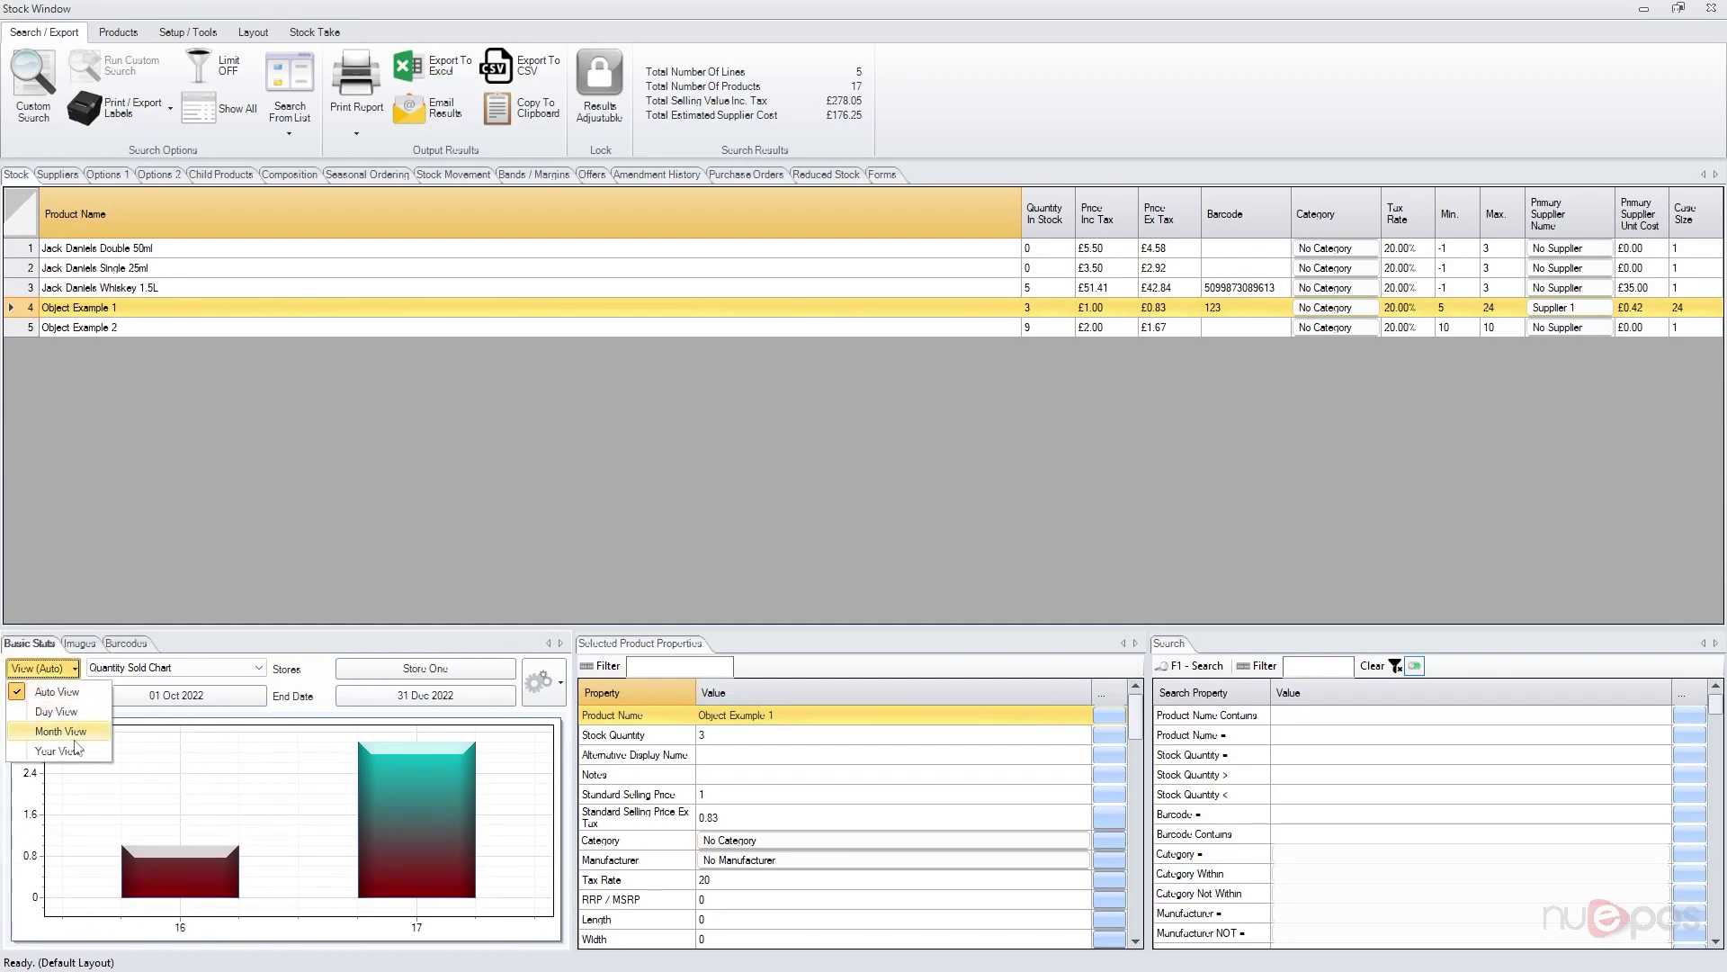
left_click(76, 688)
left_click(75, 696)
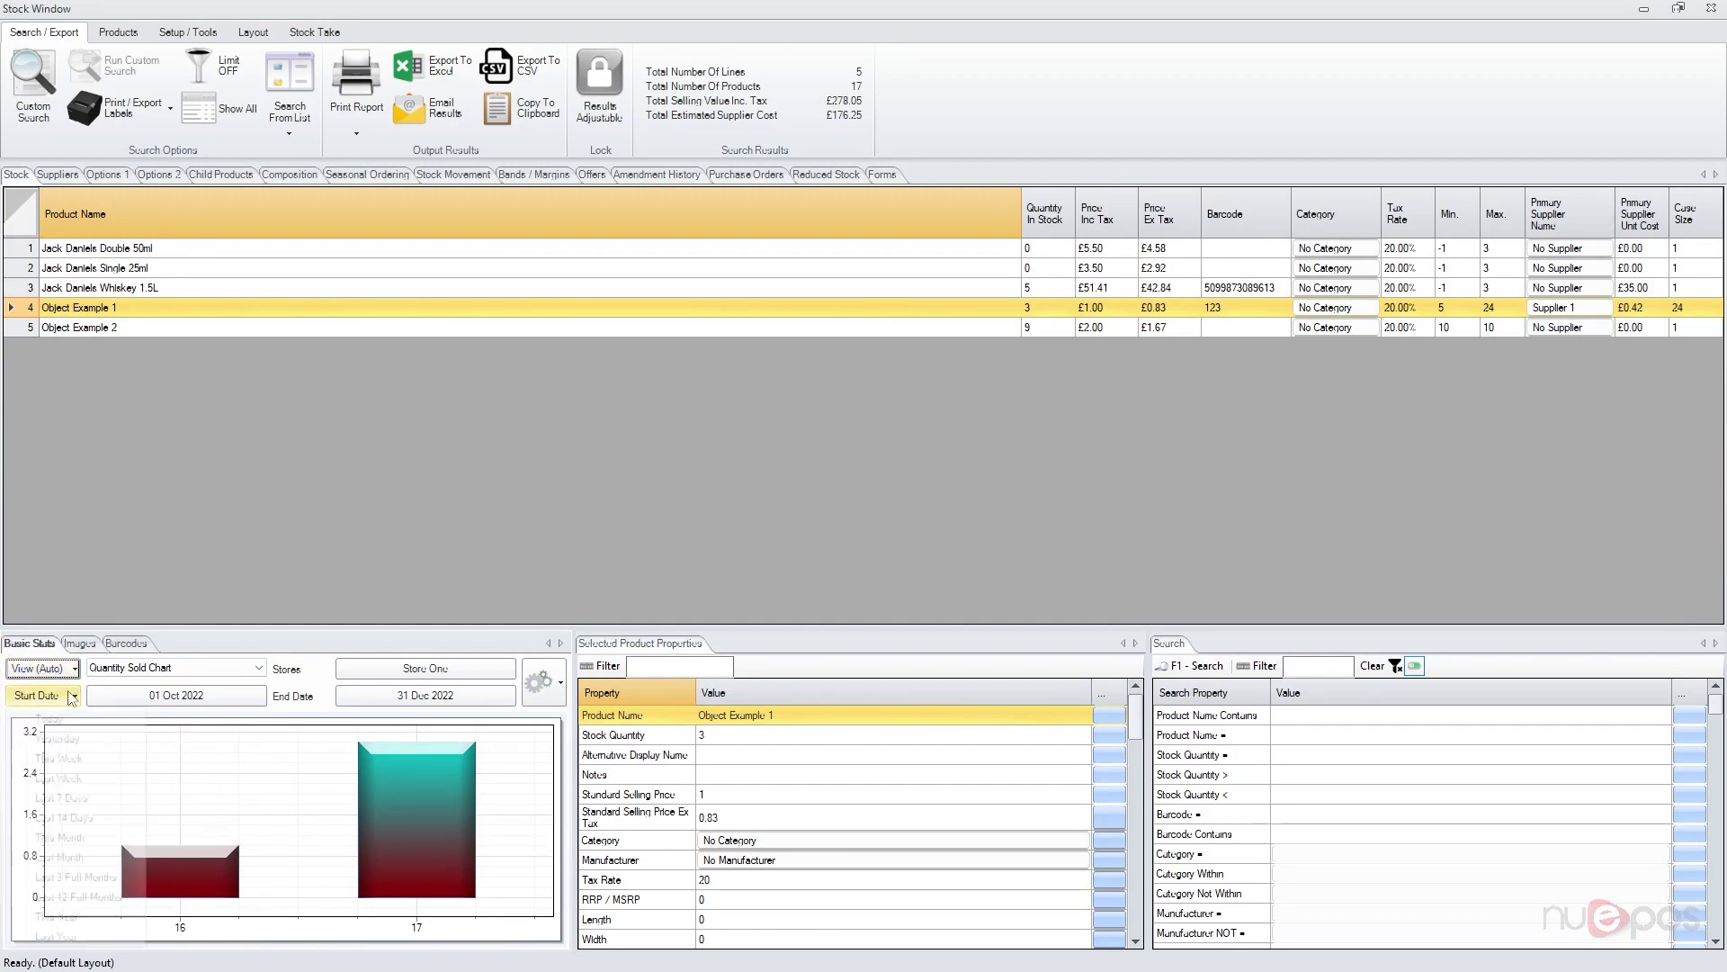
left_click(76, 695)
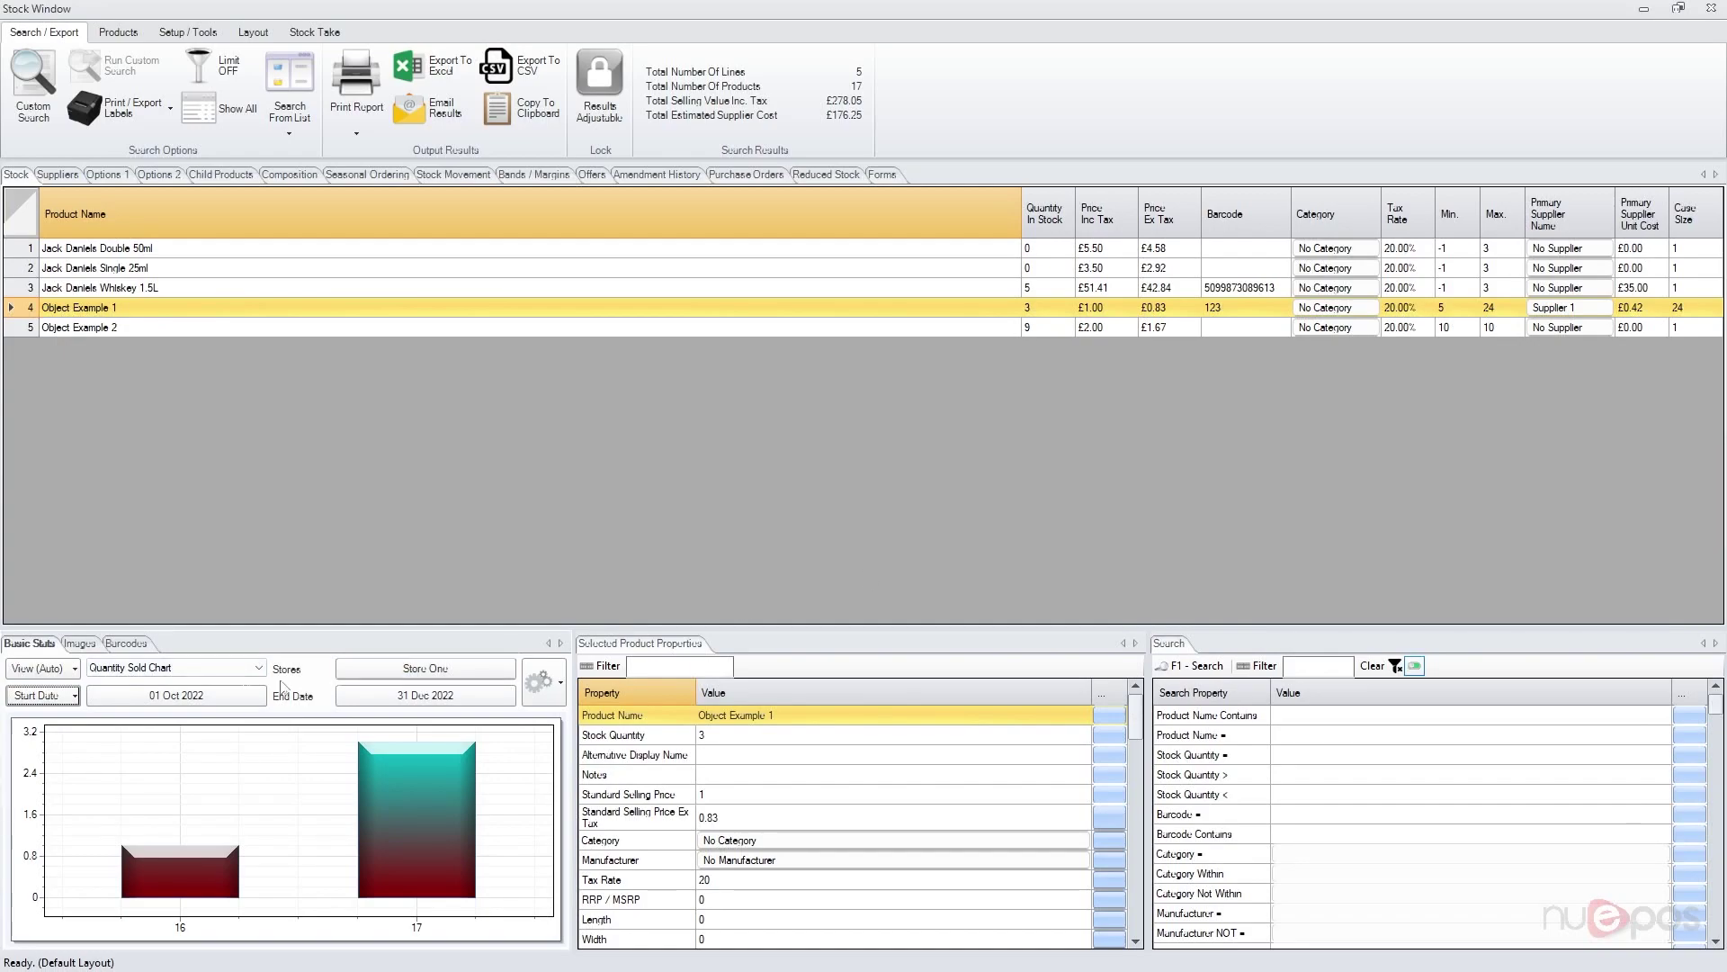
left_click(54, 667)
left_click(60, 686)
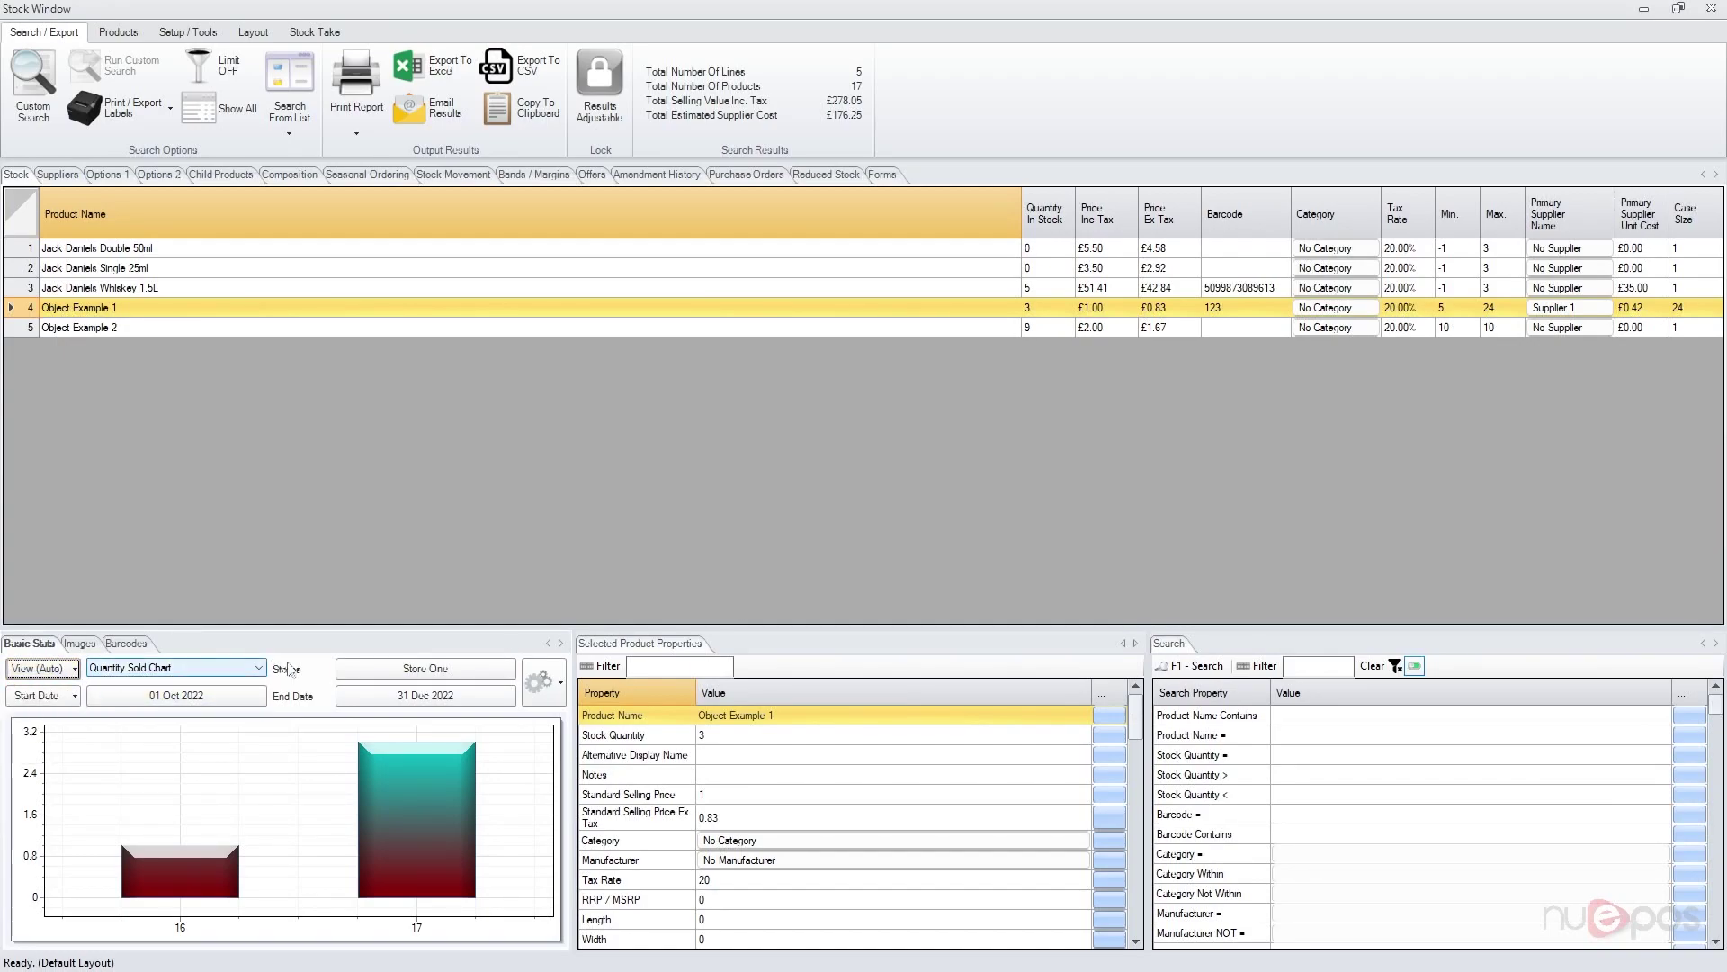
left_click(556, 682)
left_click(556, 682)
left_click(248, 673)
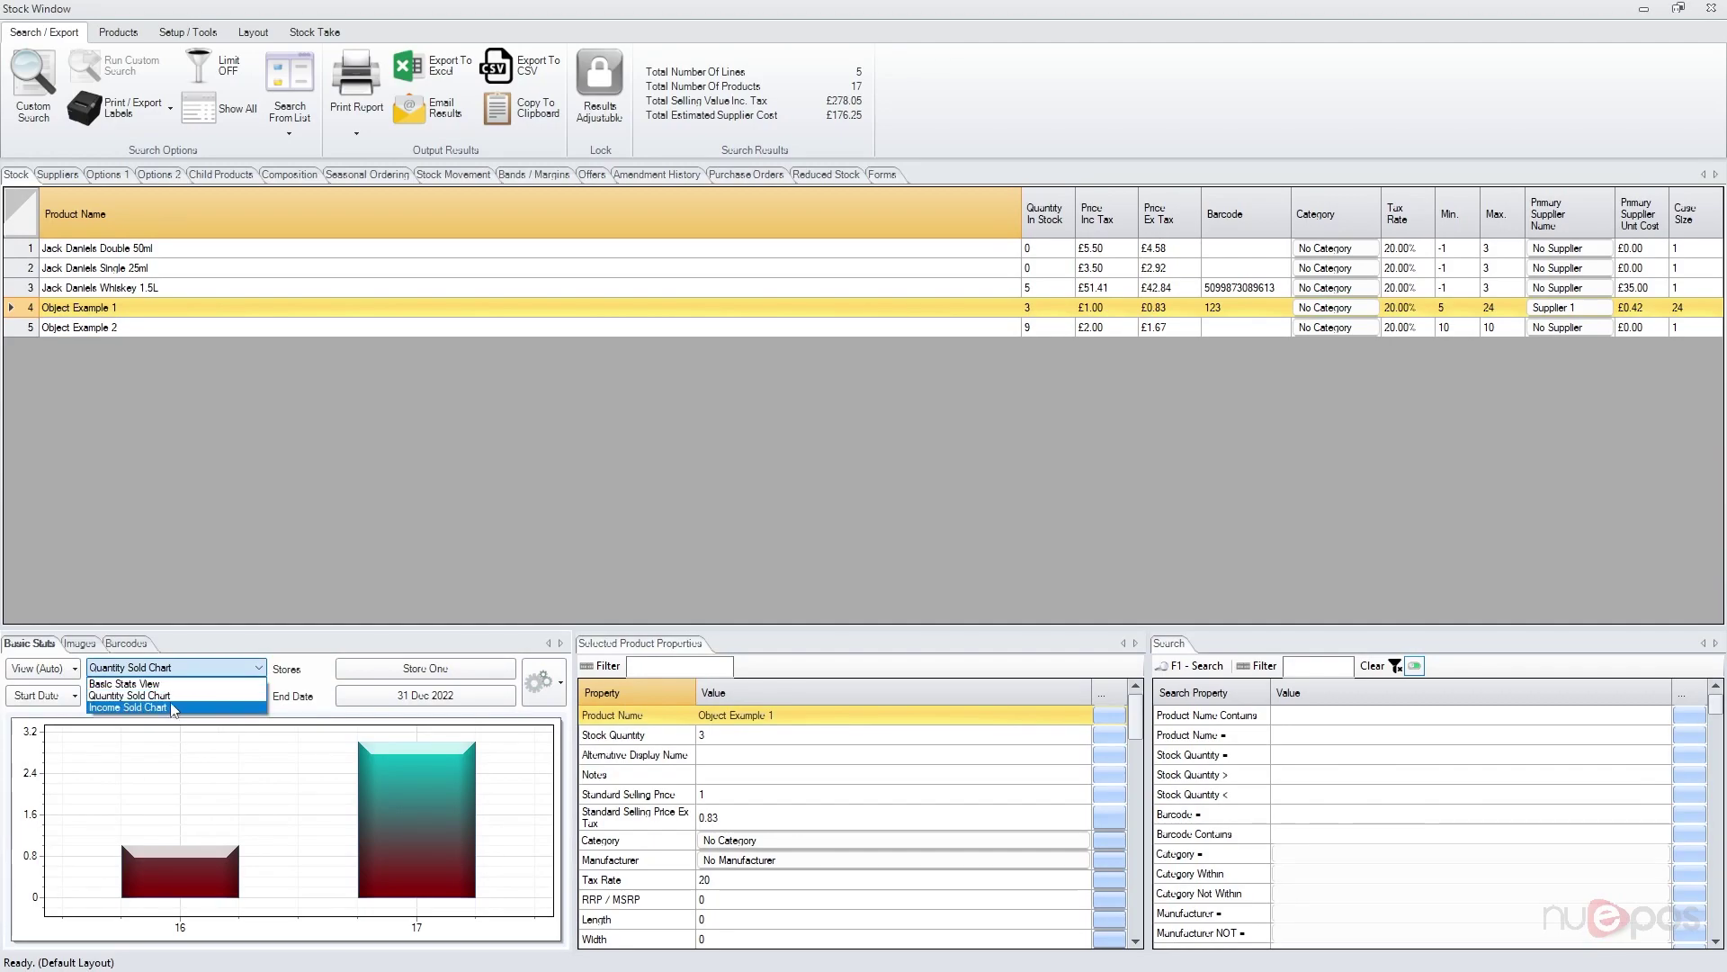
left_click(174, 695)
left_click(174, 692)
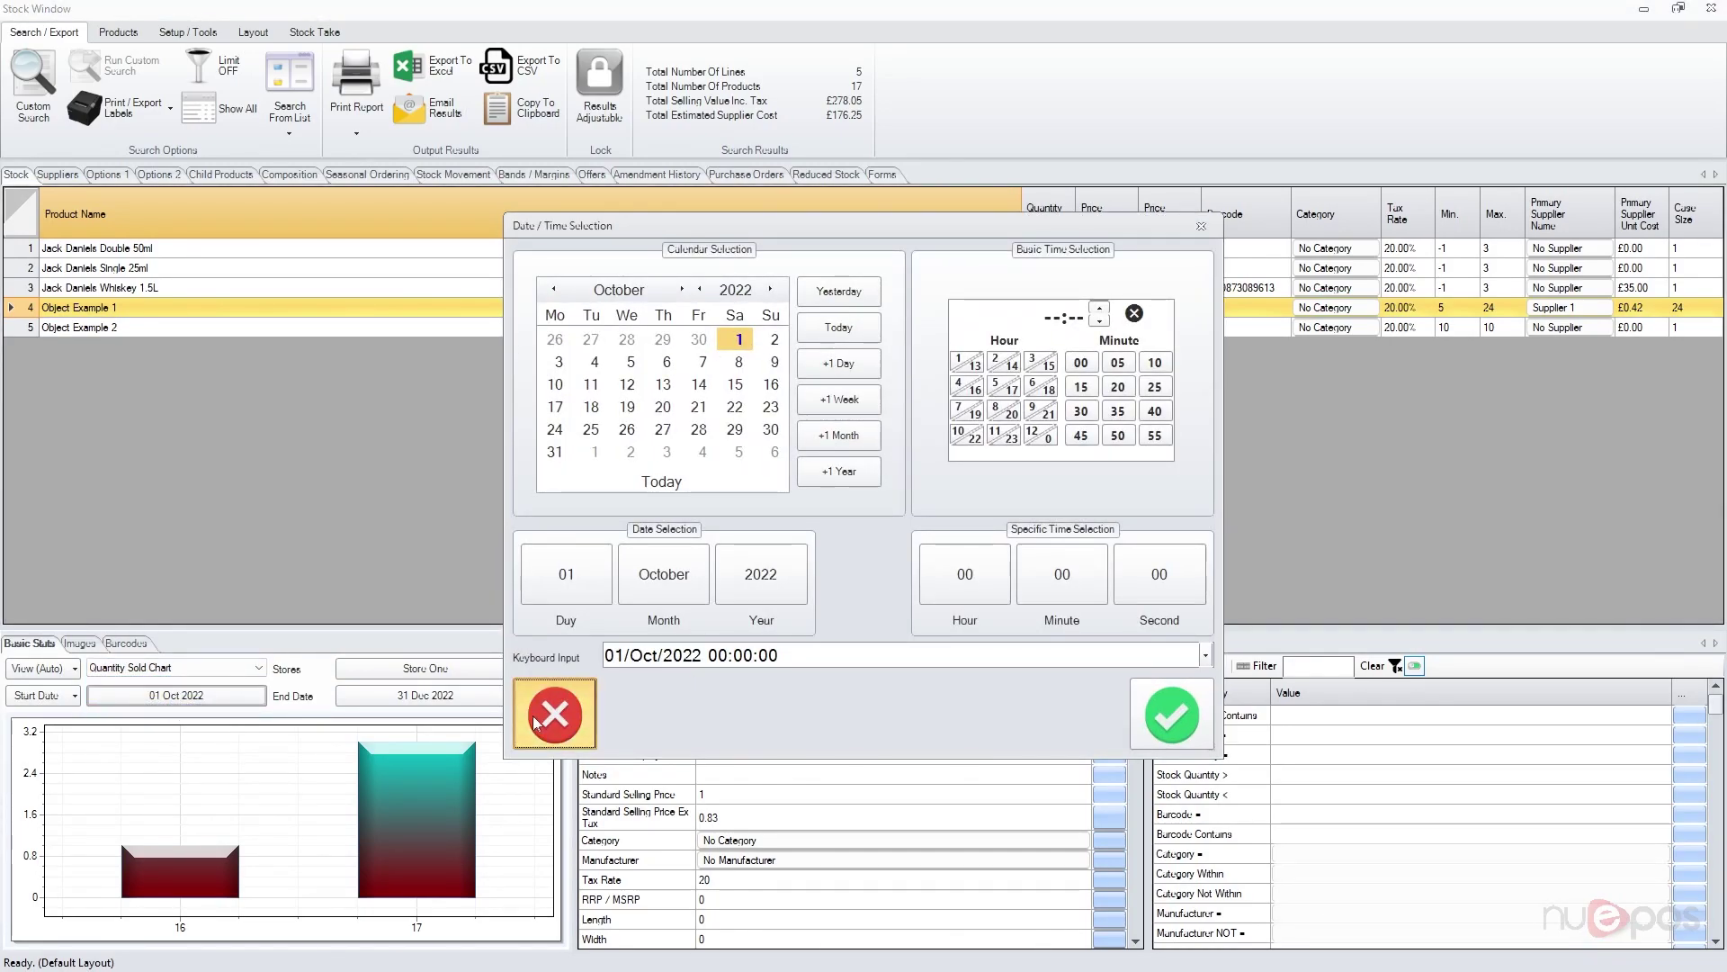
key("Escape")
left_click(171, 668)
left_click(167, 688)
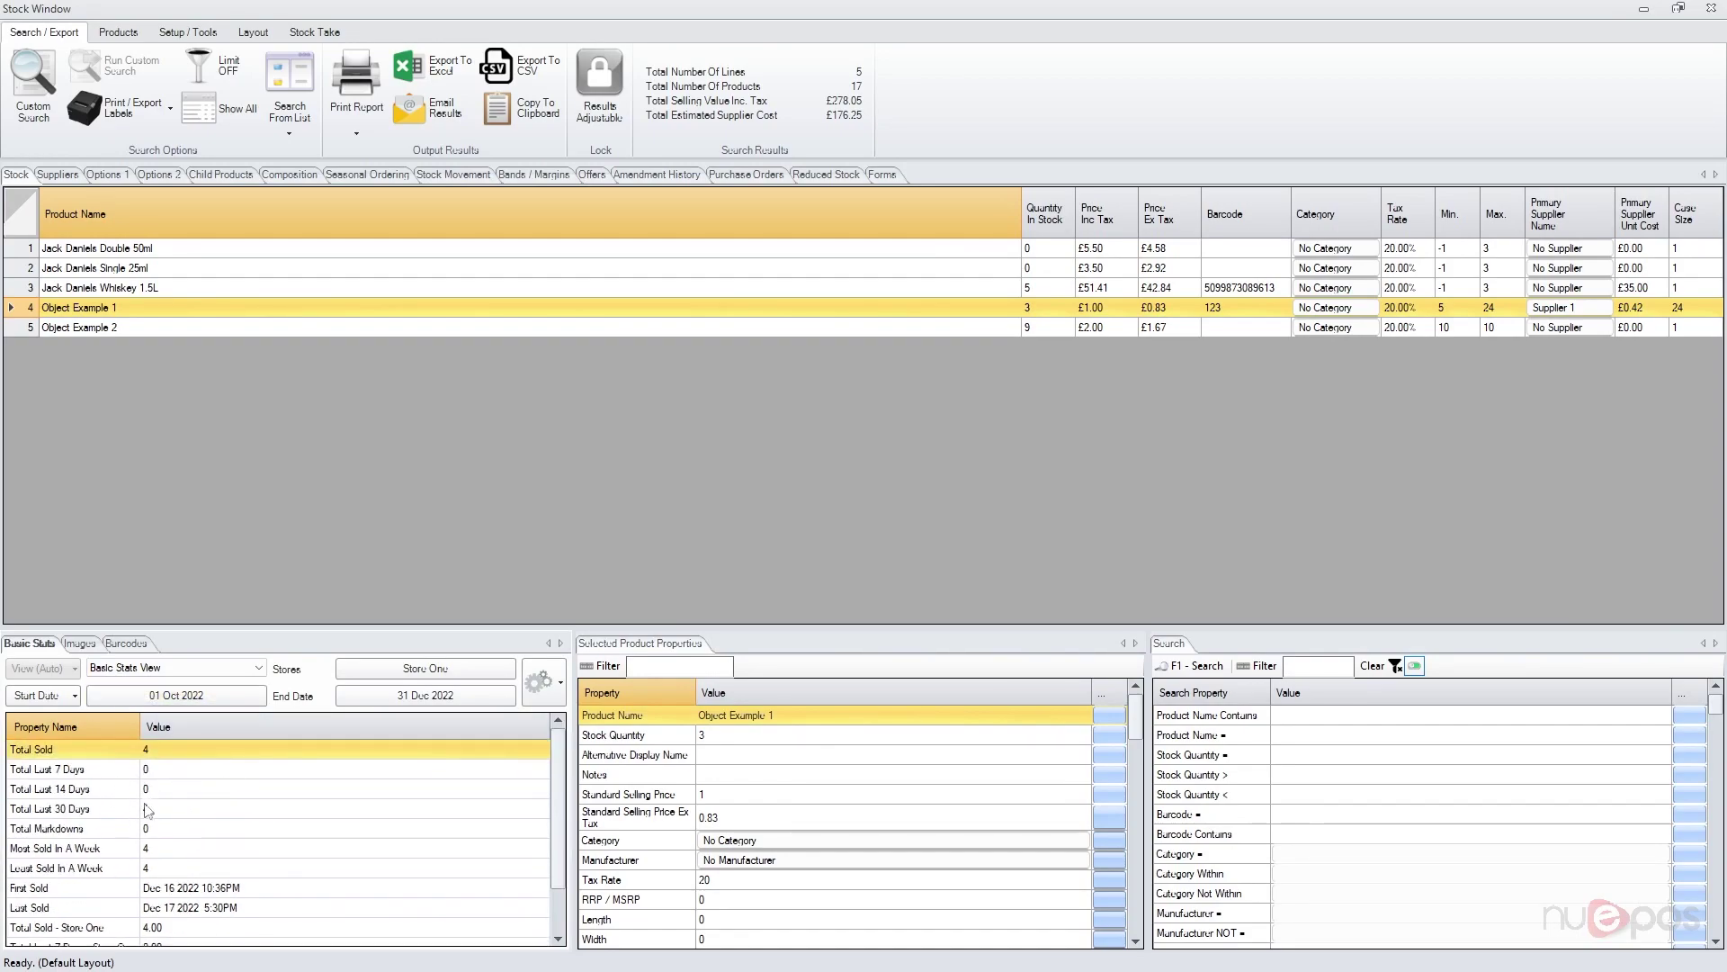
left_click(164, 849)
left_click_drag(163, 849, 169, 867)
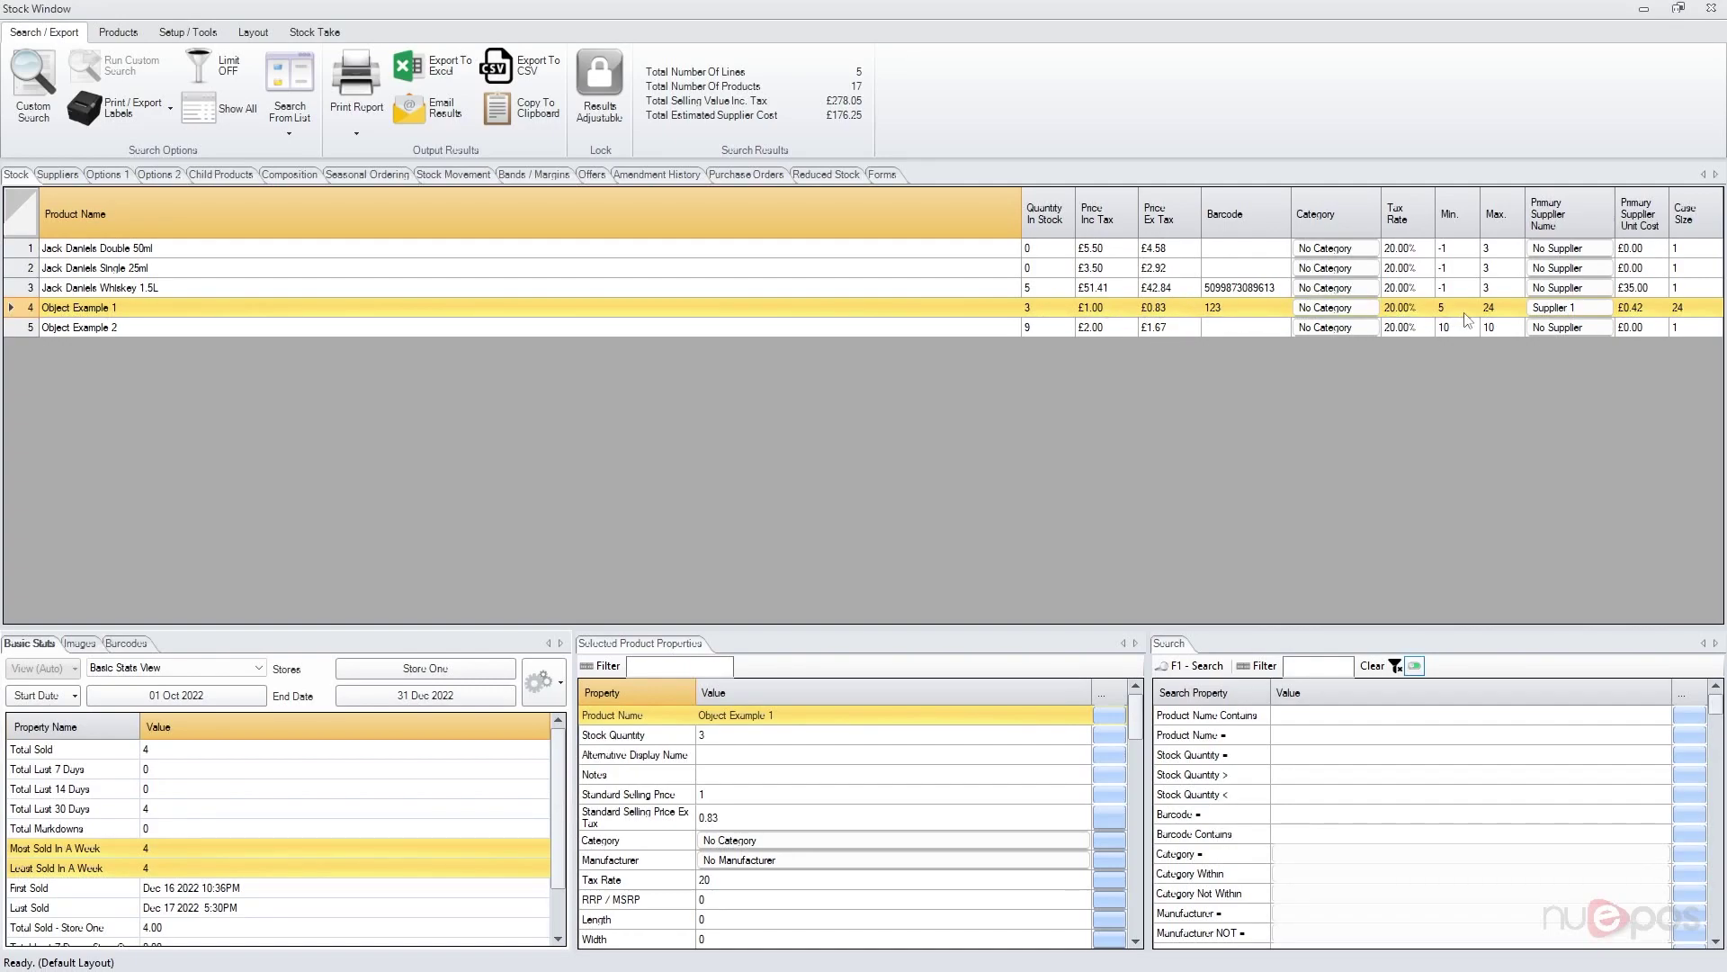
left_click(175, 850)
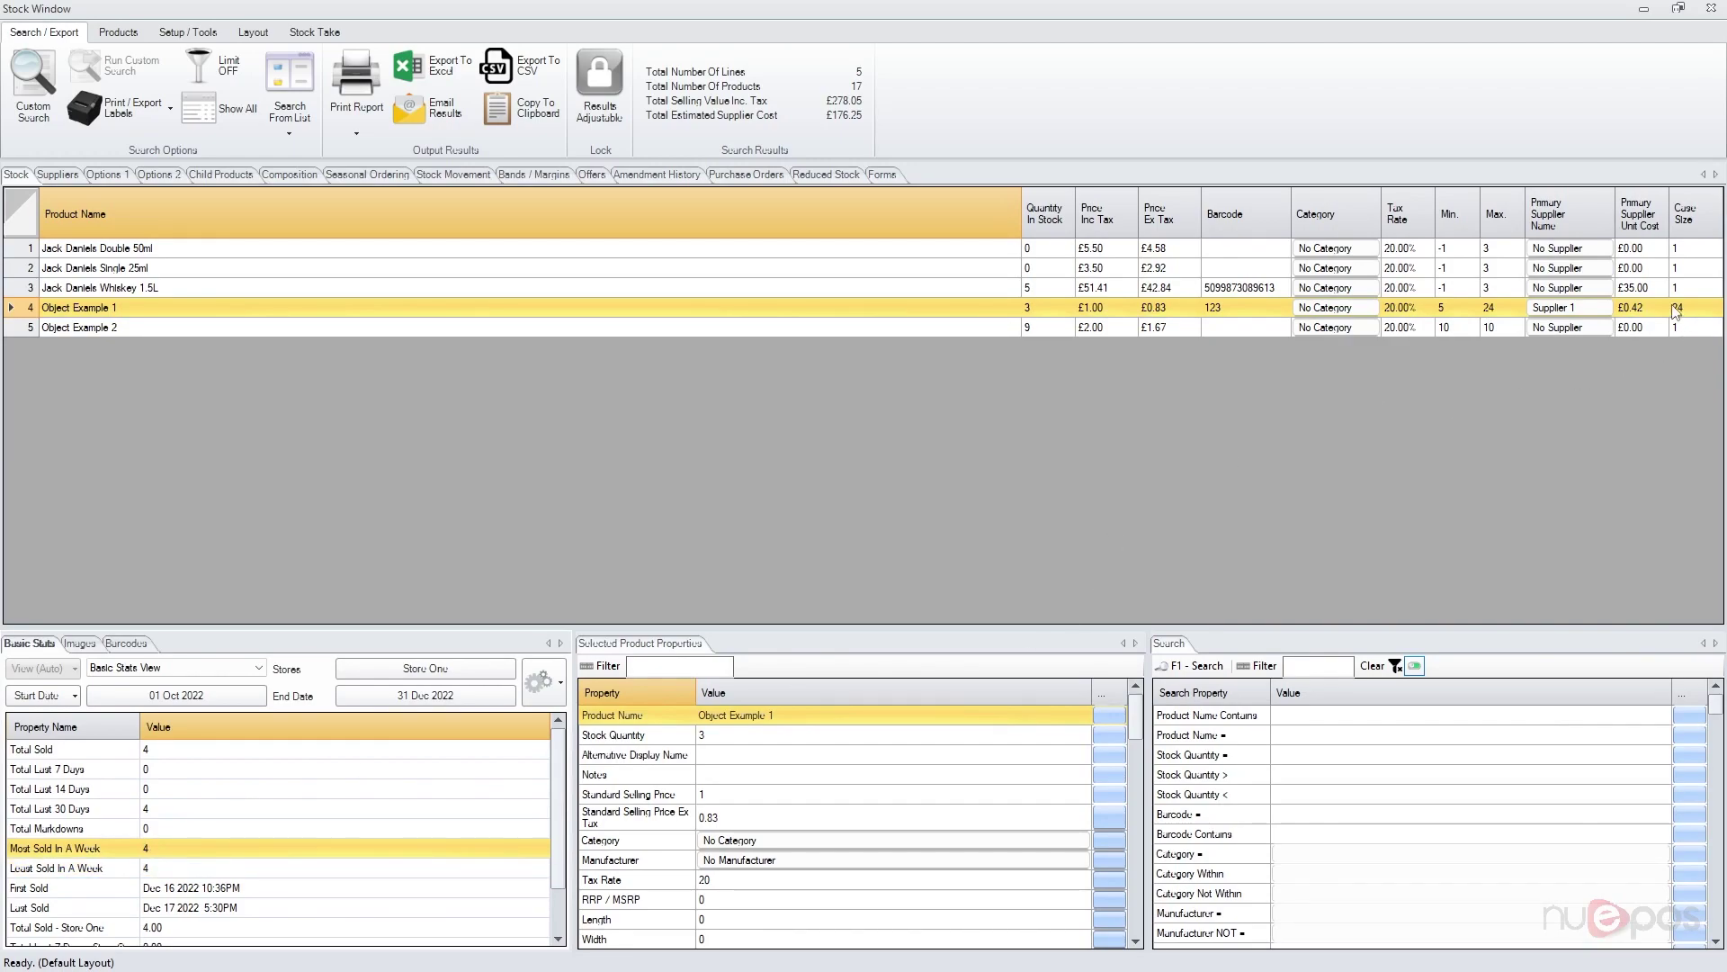
left_click(243, 667)
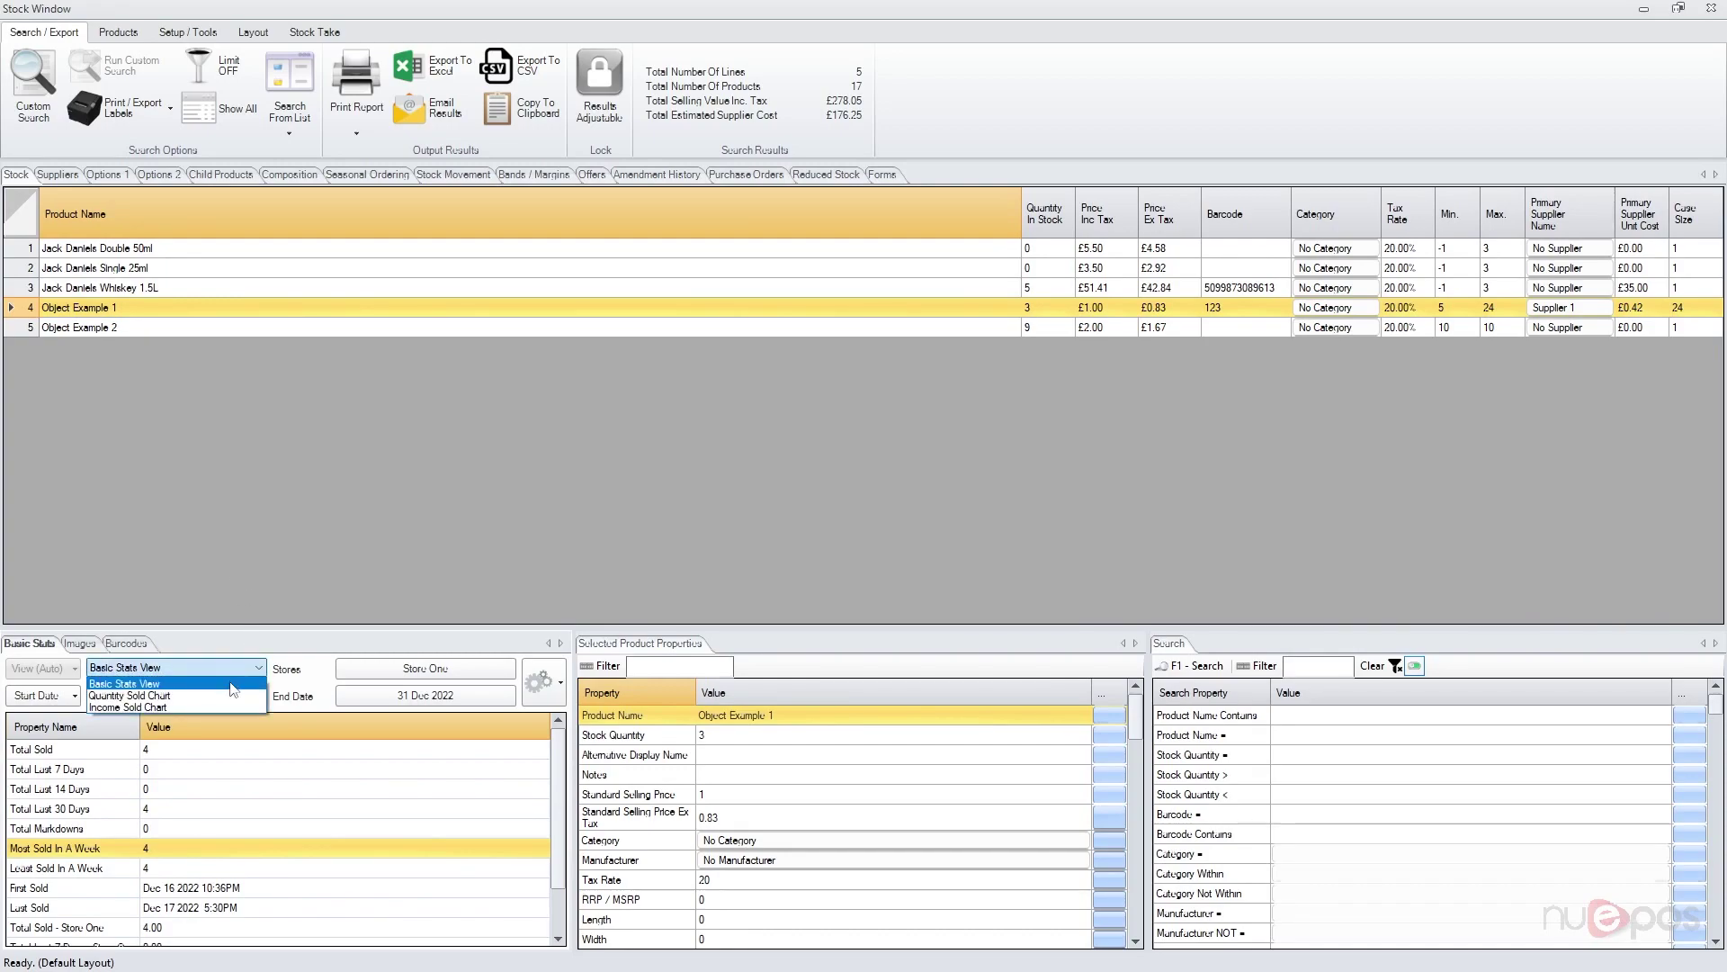
left_click(230, 695)
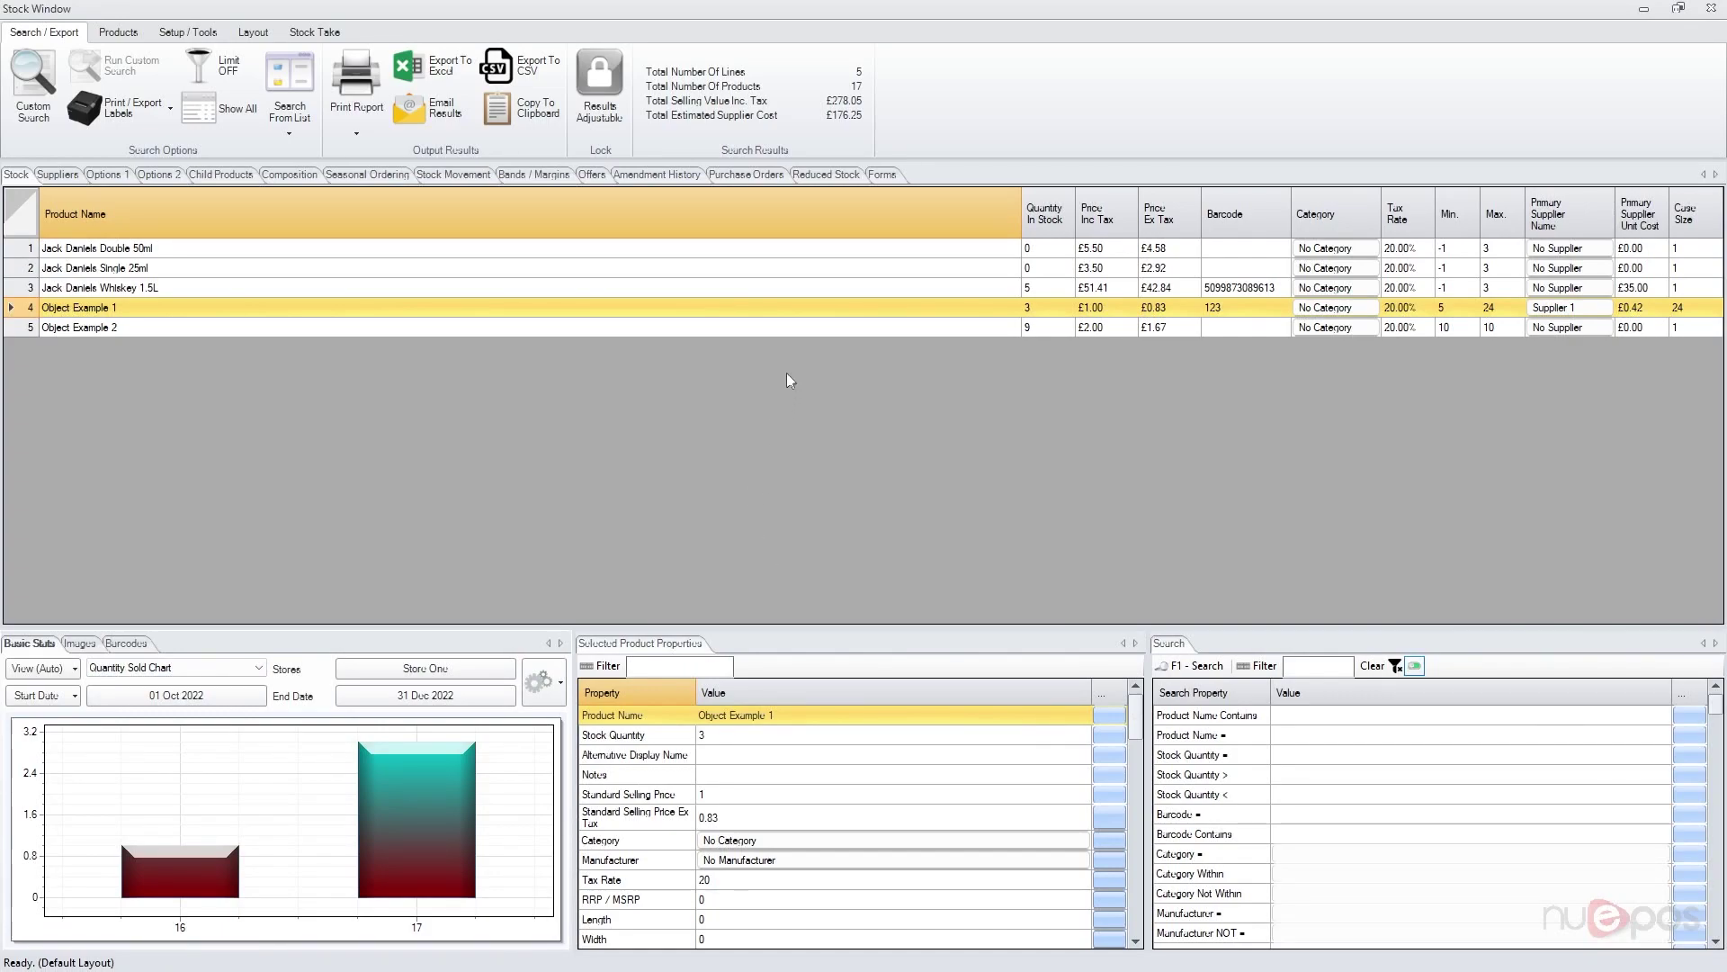
Open the Replenishment Calculator from the setup tools and maximise its window.
left_click(187, 31)
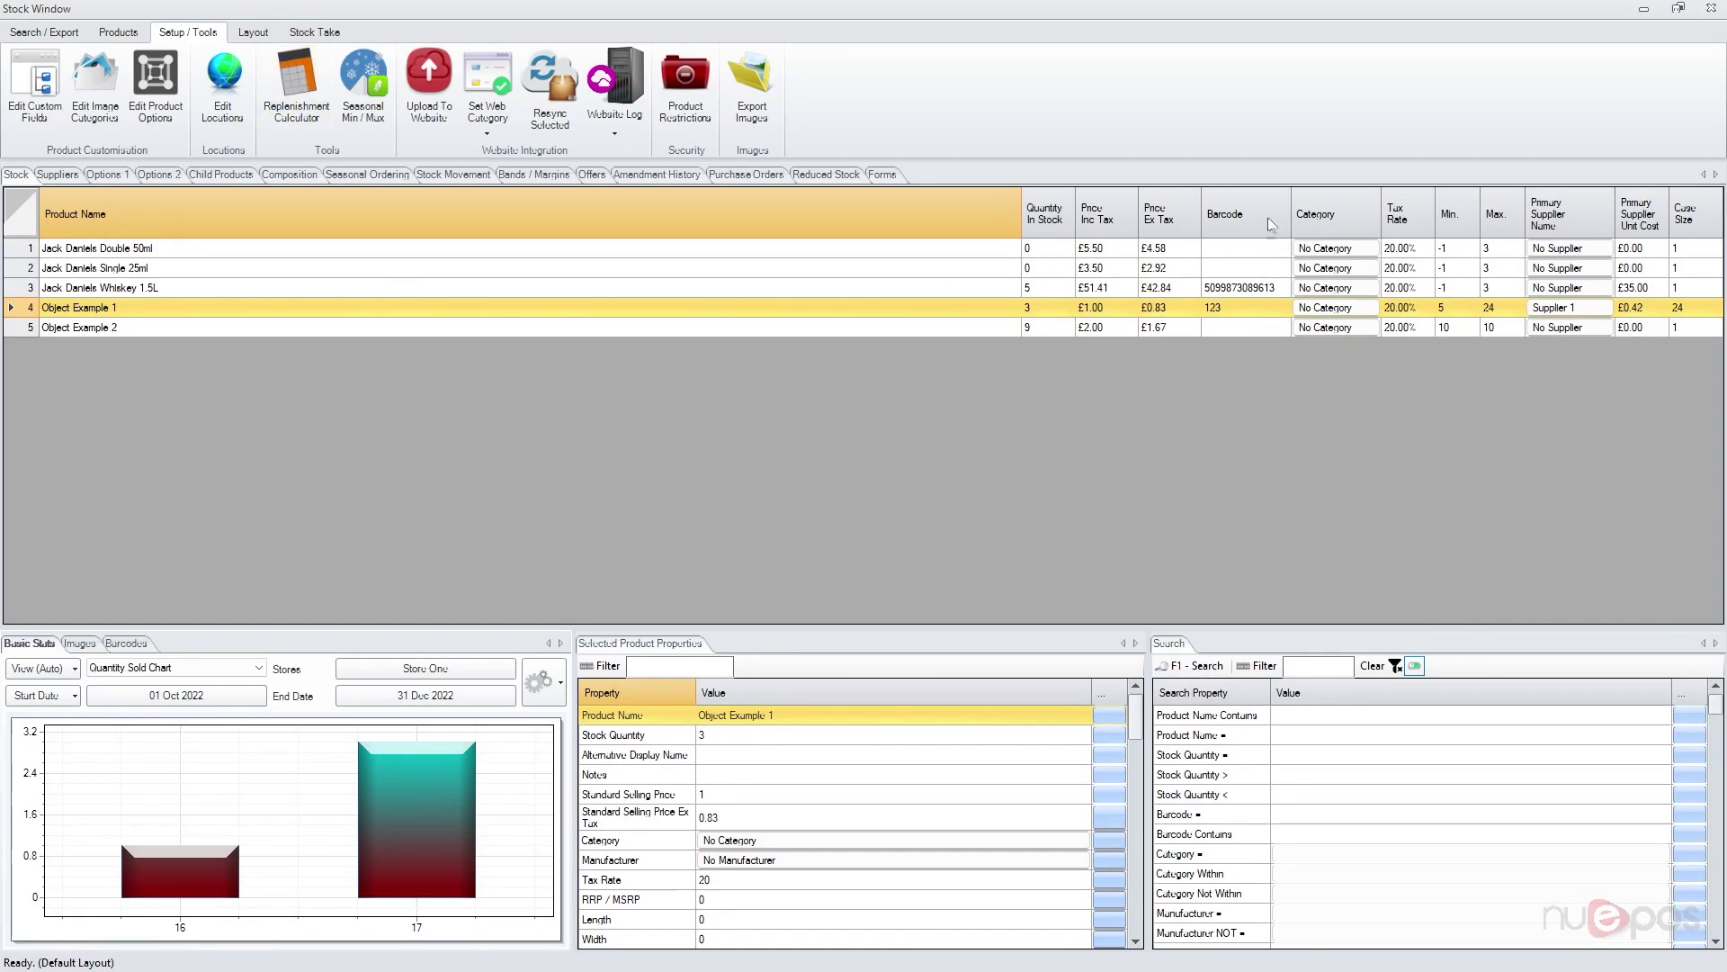
left_click(303, 86)
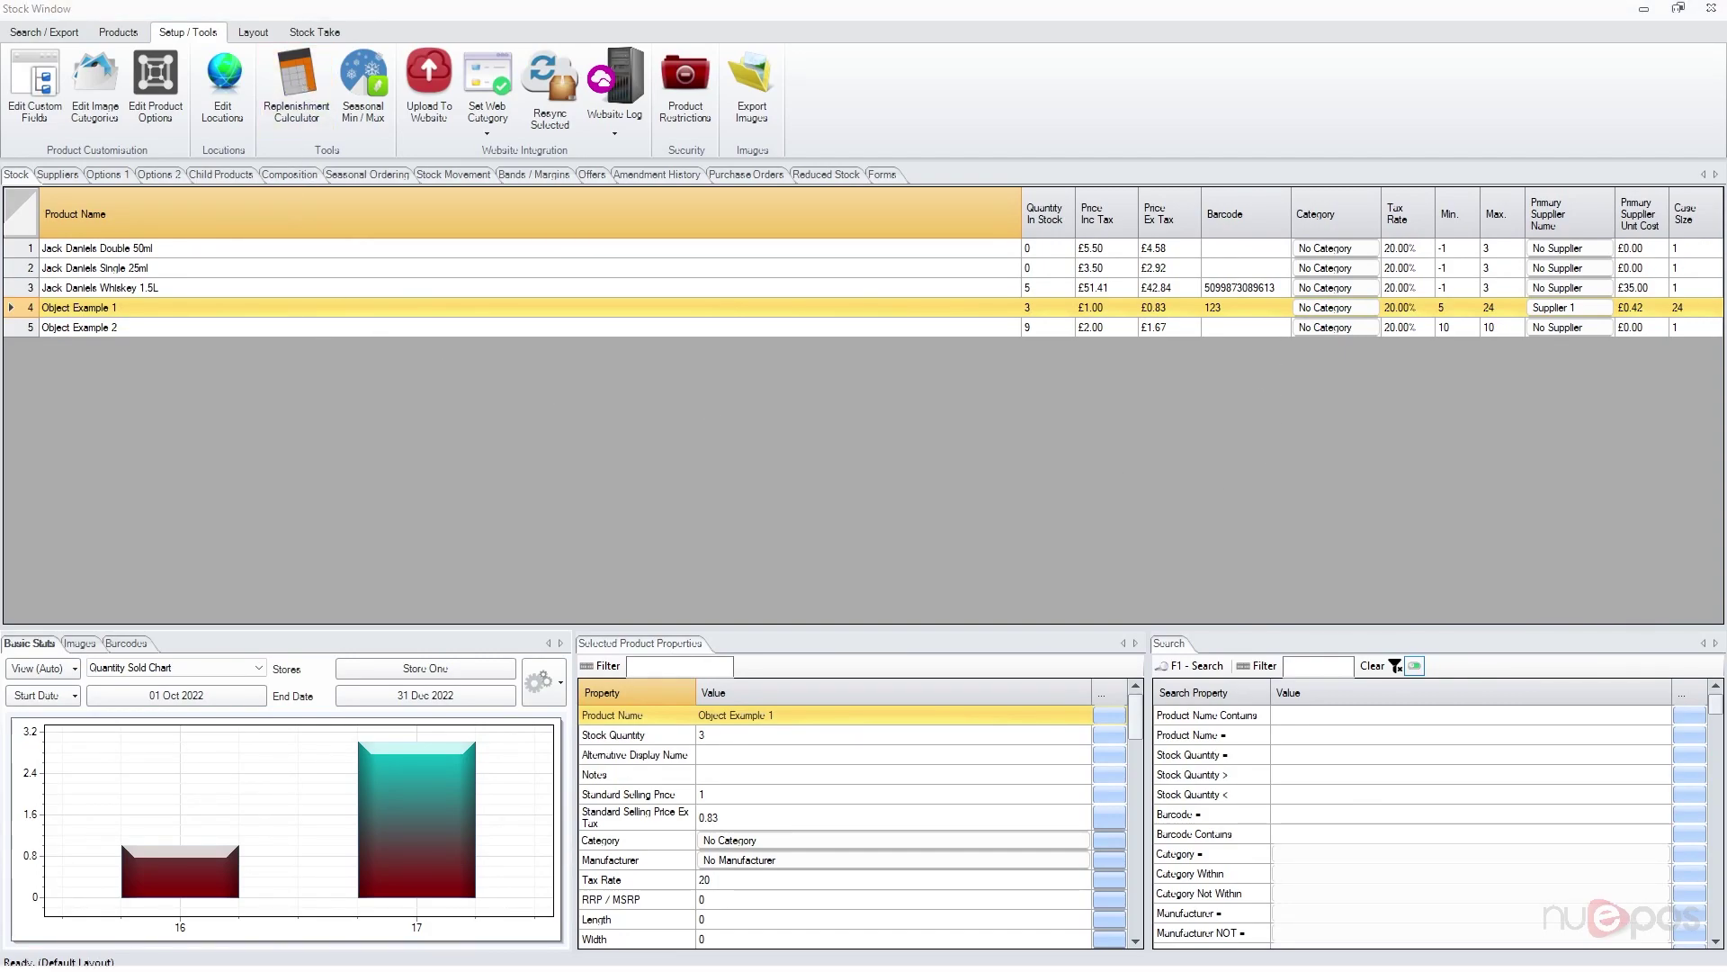
left_click_drag(699, 25, 1081, 90)
double_click(1083, 84)
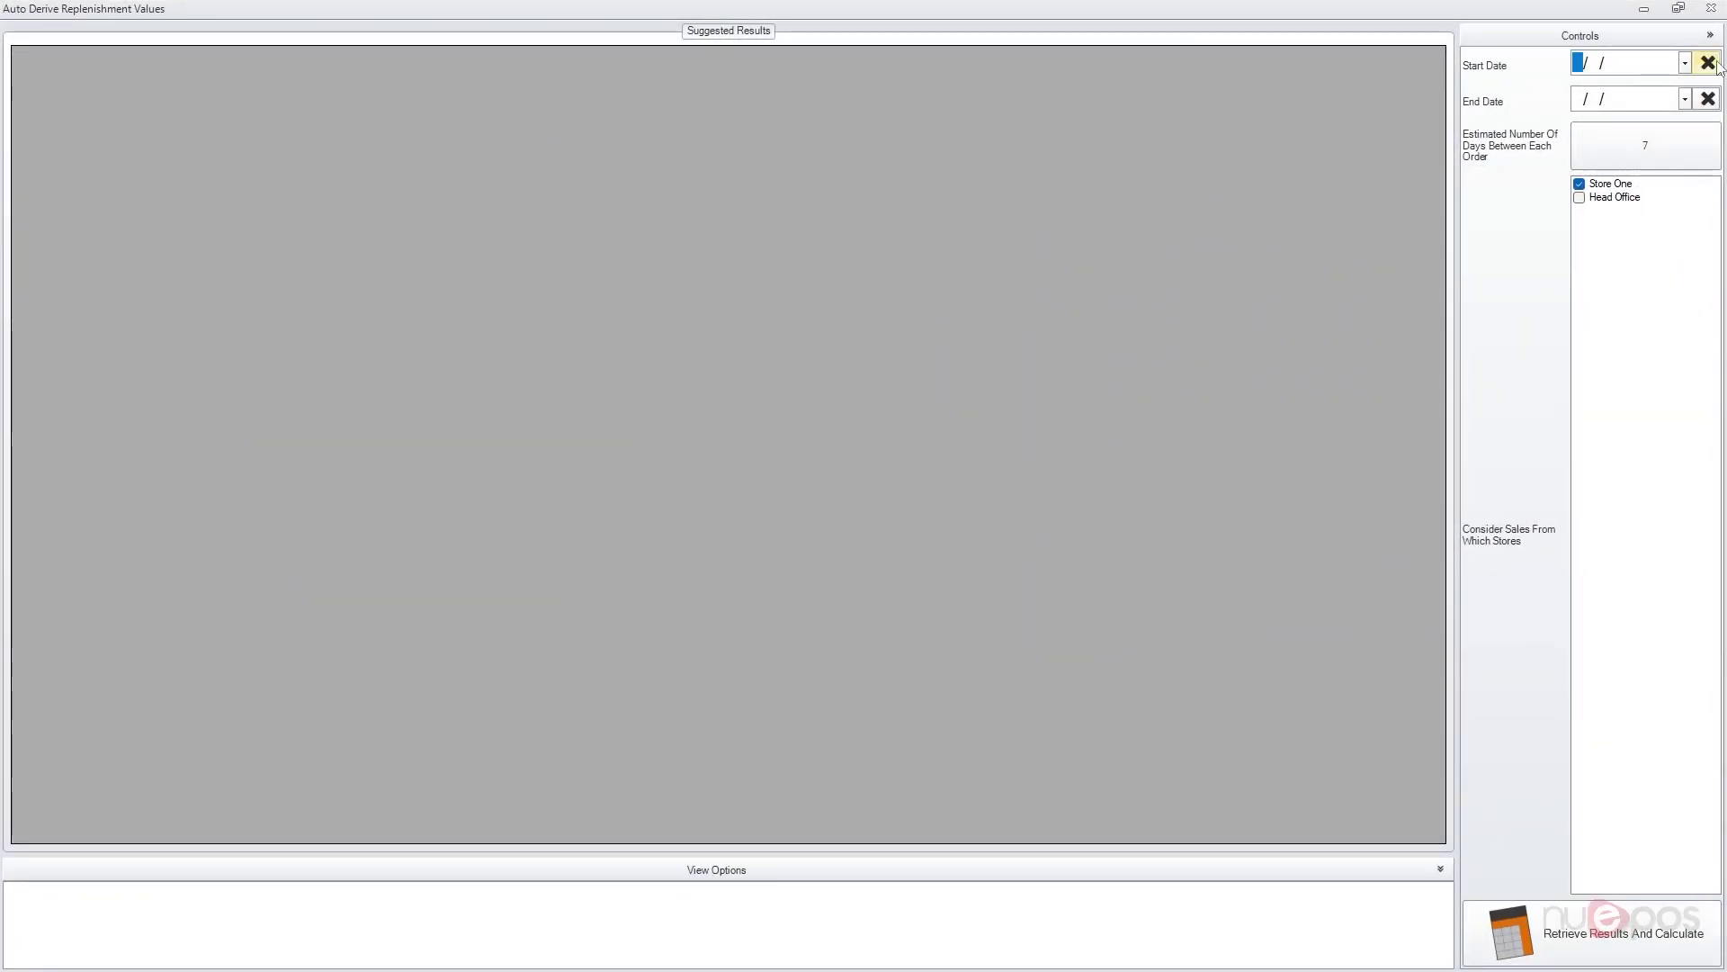
Set the date range 01/12/2022 to 04/01/2023 and calculate suggested replenishment values.
left_click(1685, 62)
left_click(1508, 90)
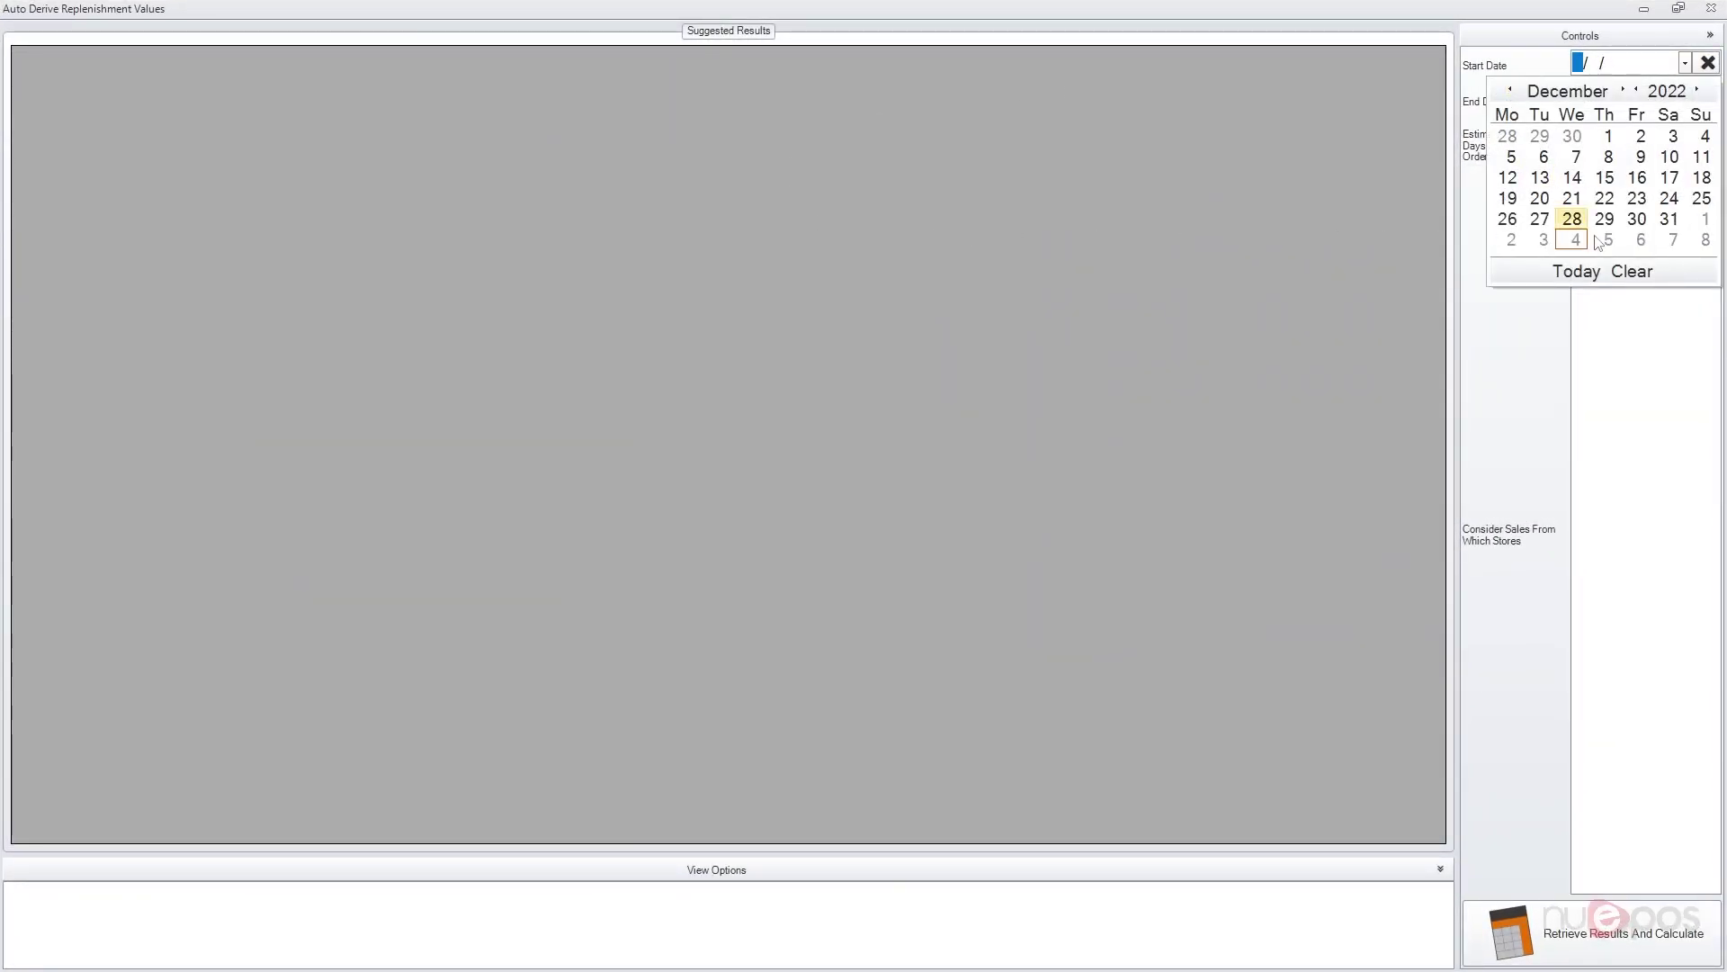
left_click(1604, 136)
left_click(1685, 99)
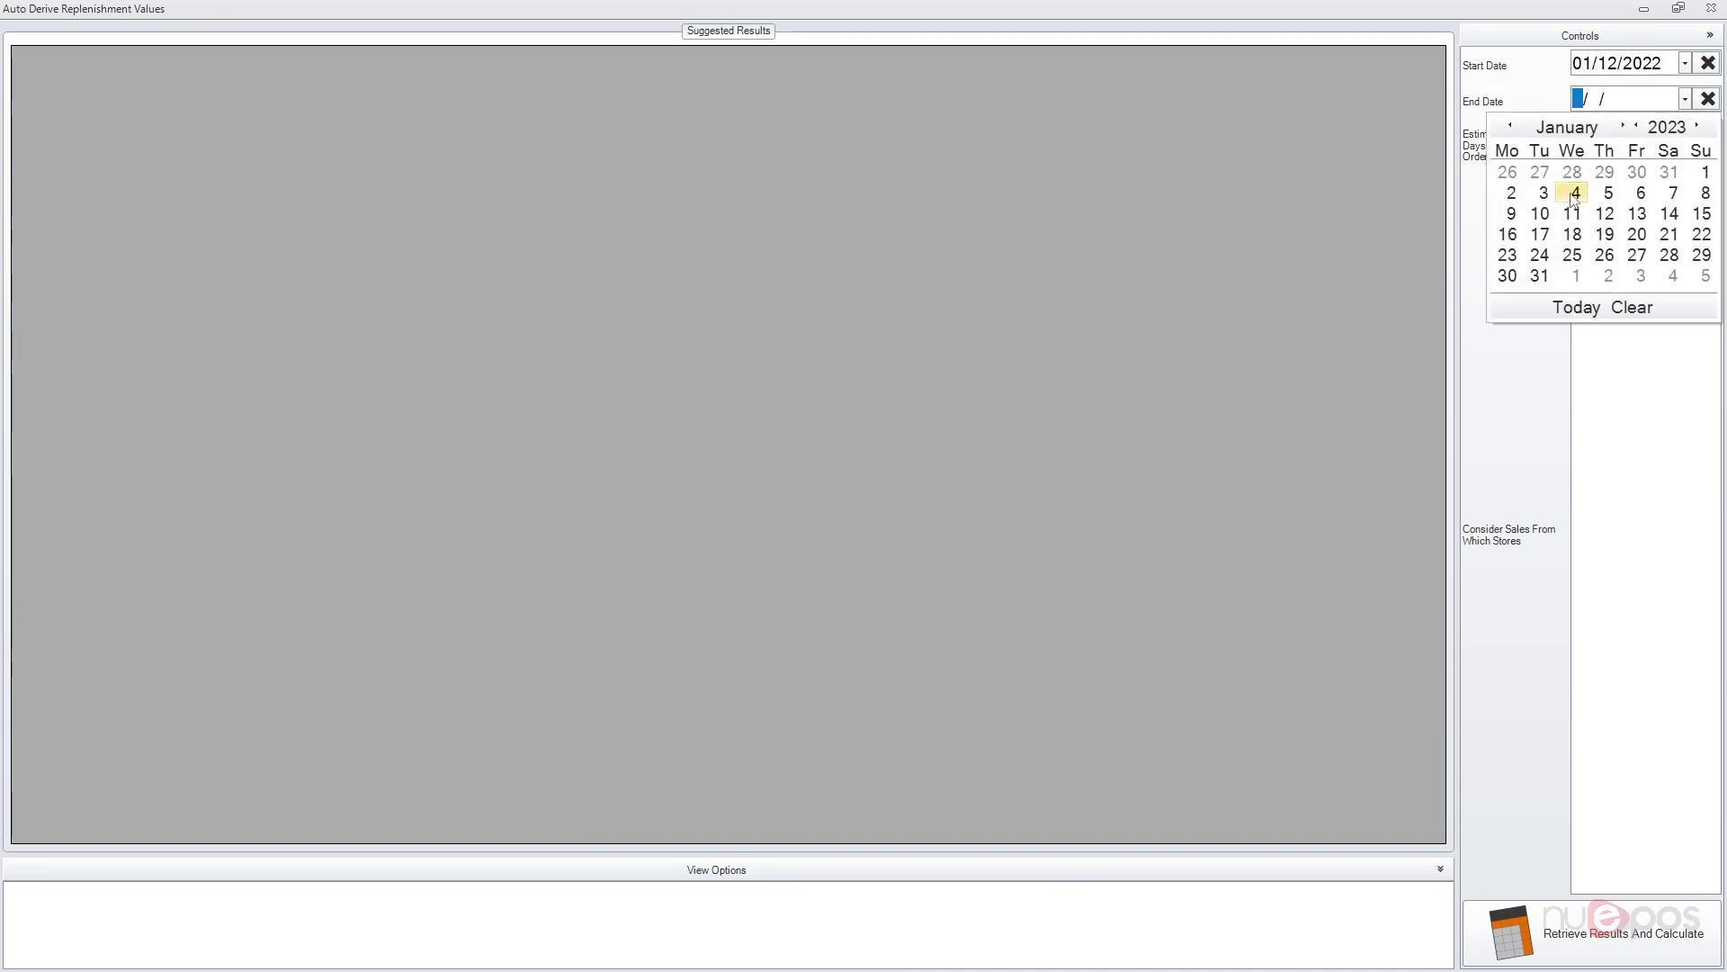
left_click(1573, 193)
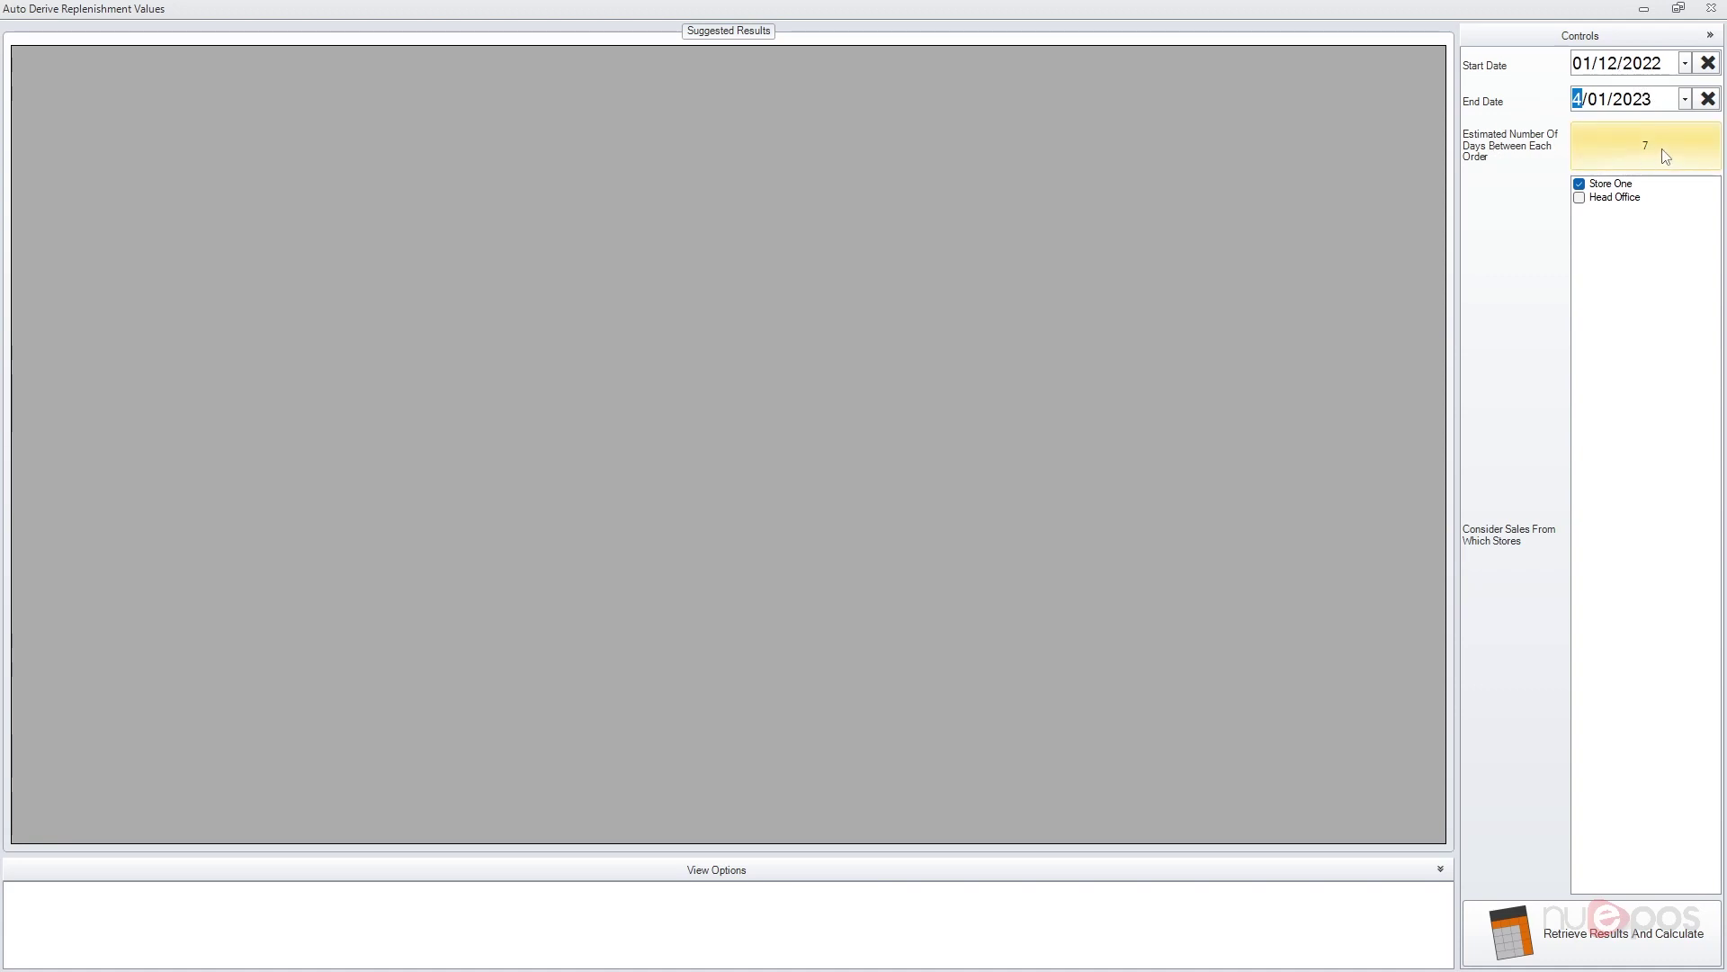
left_click(1664, 156)
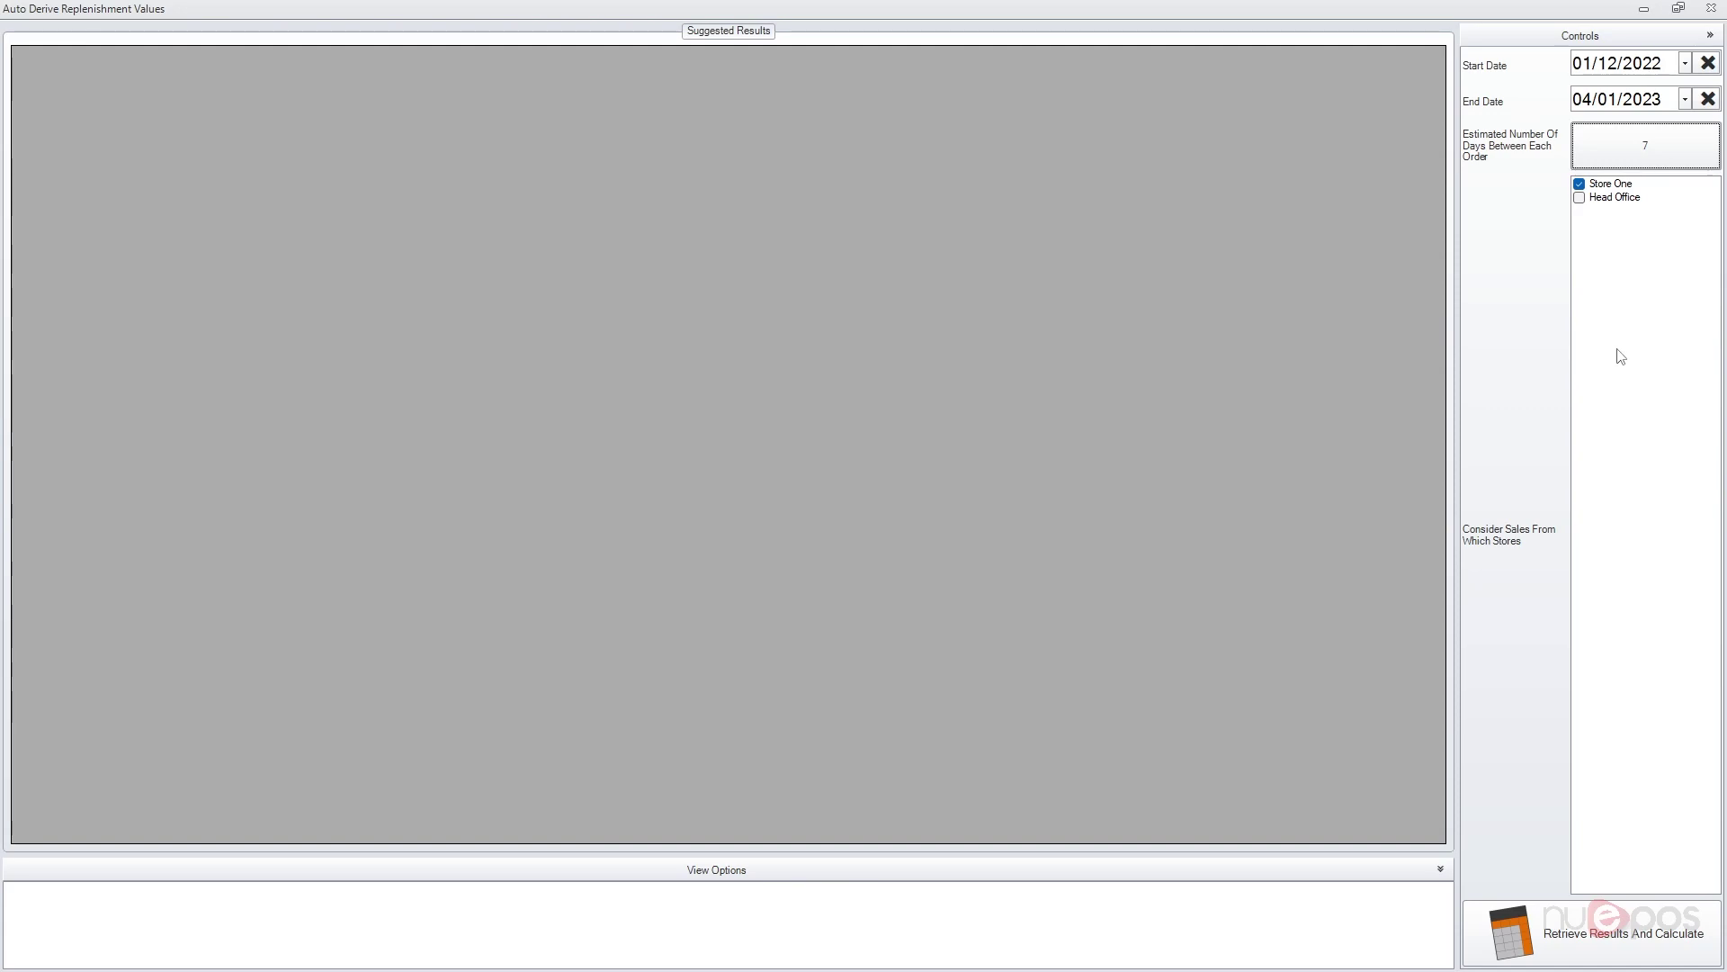
left_click(1622, 932)
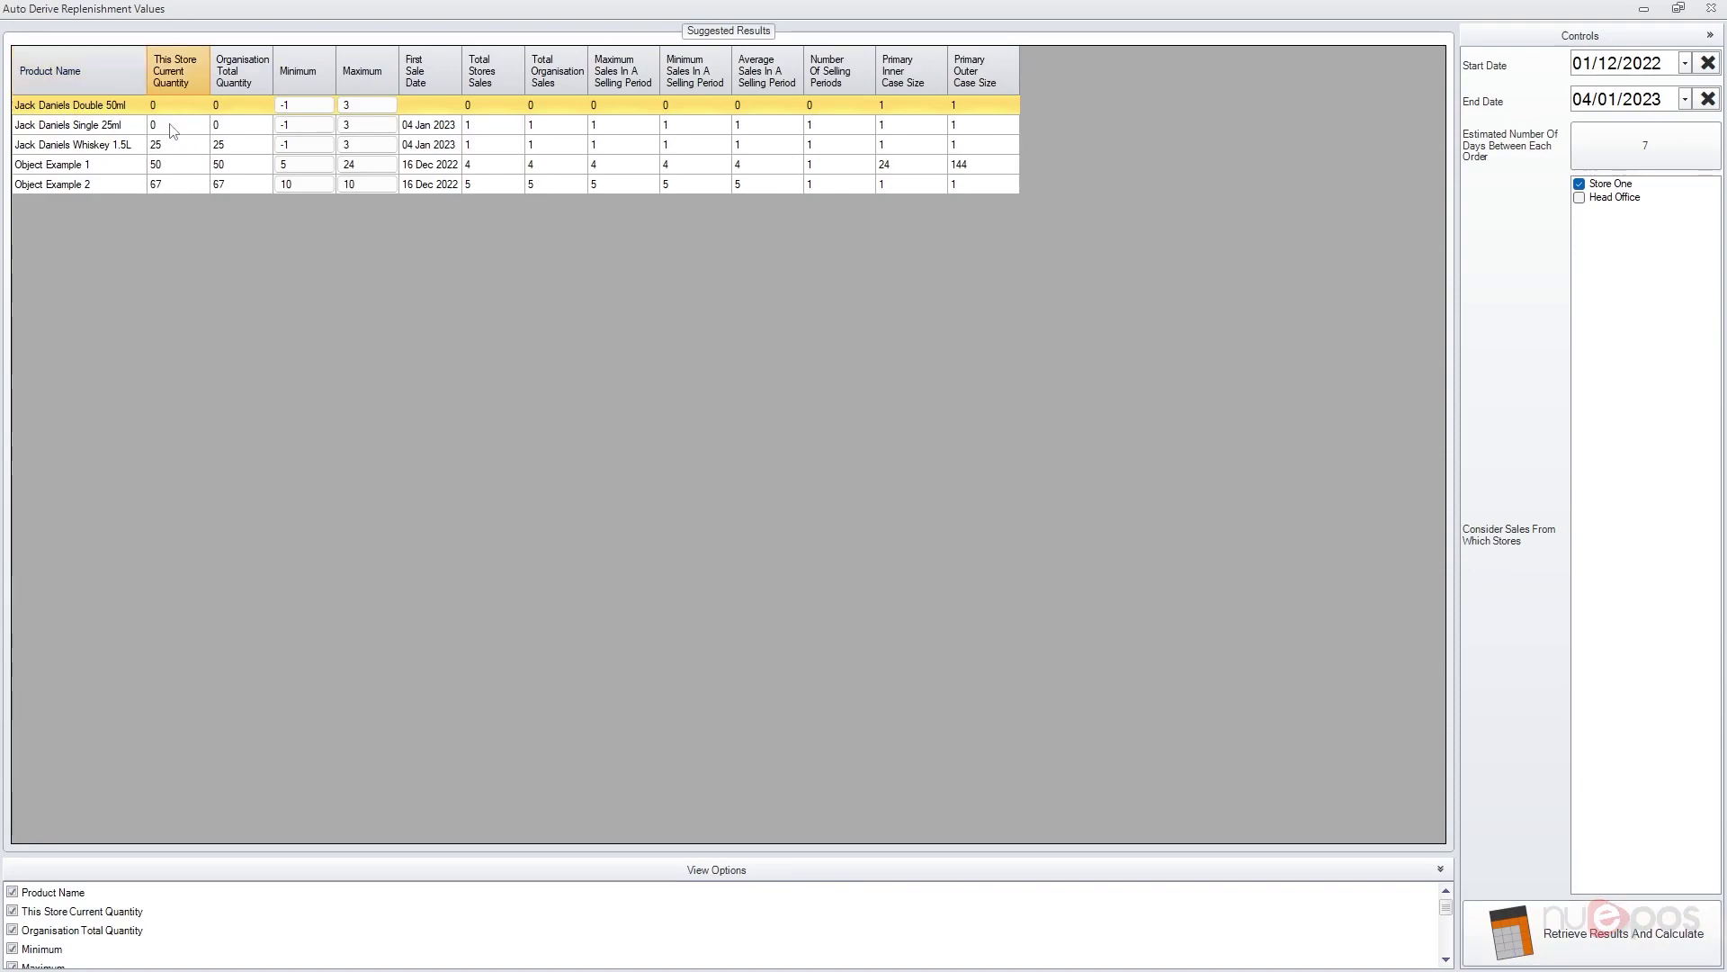
left_click(162, 169)
left_click(166, 183)
left_click(225, 109)
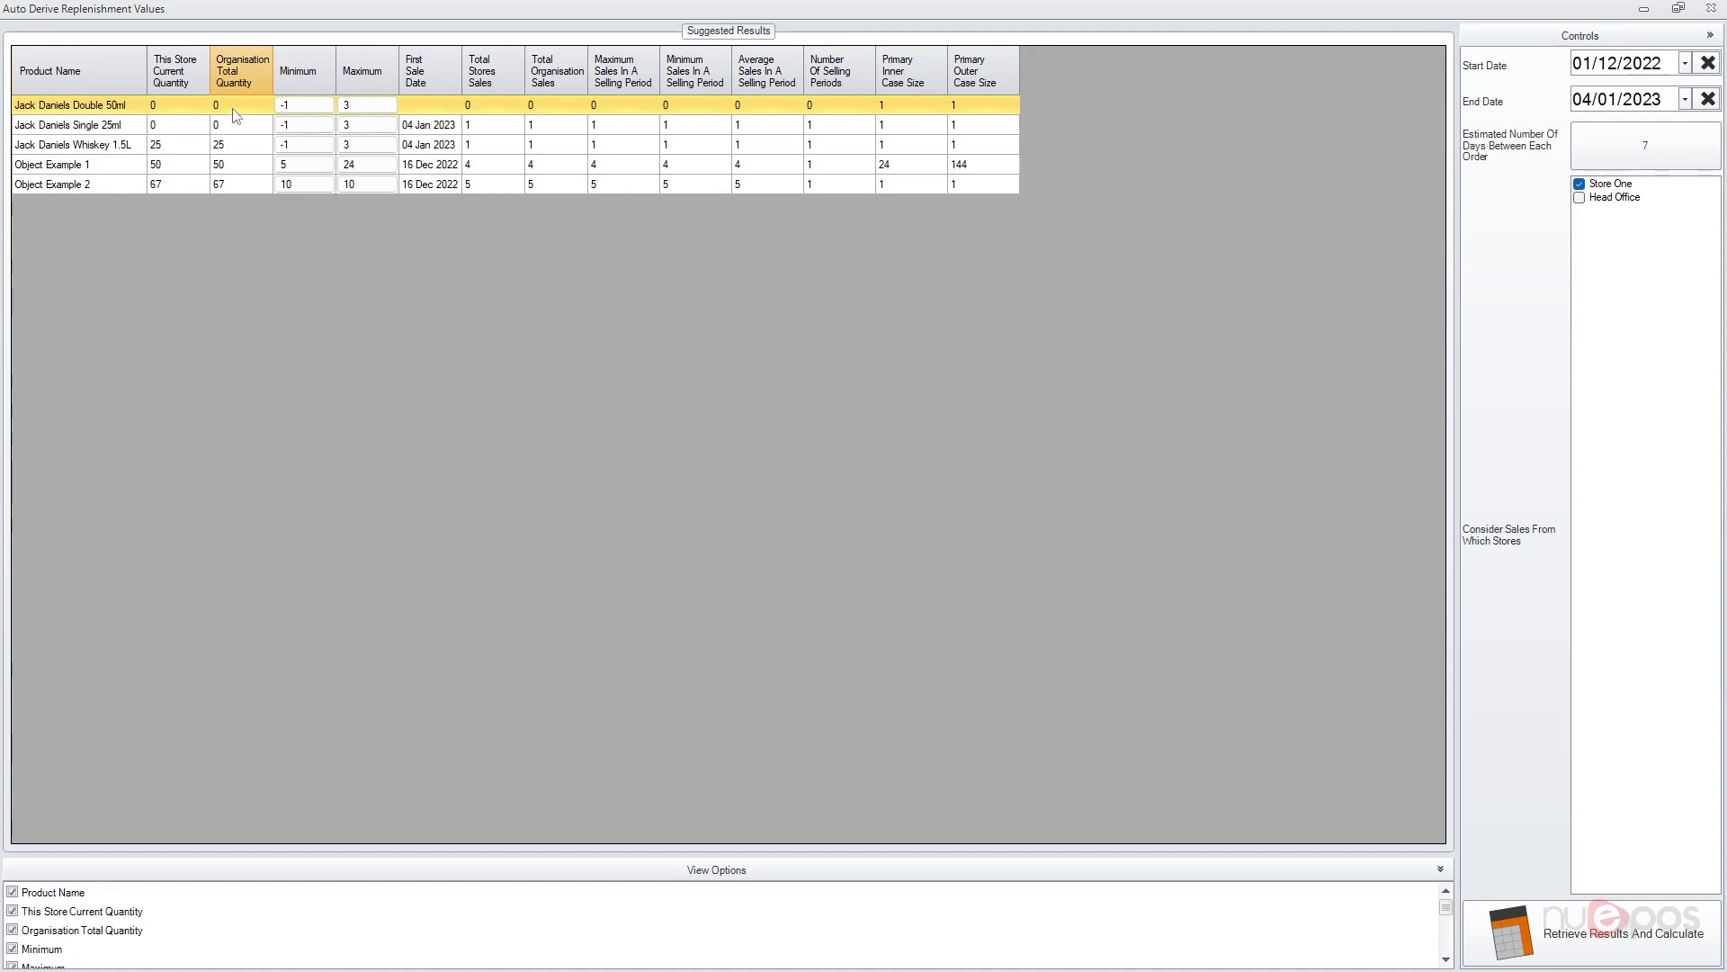
left_click(252, 186)
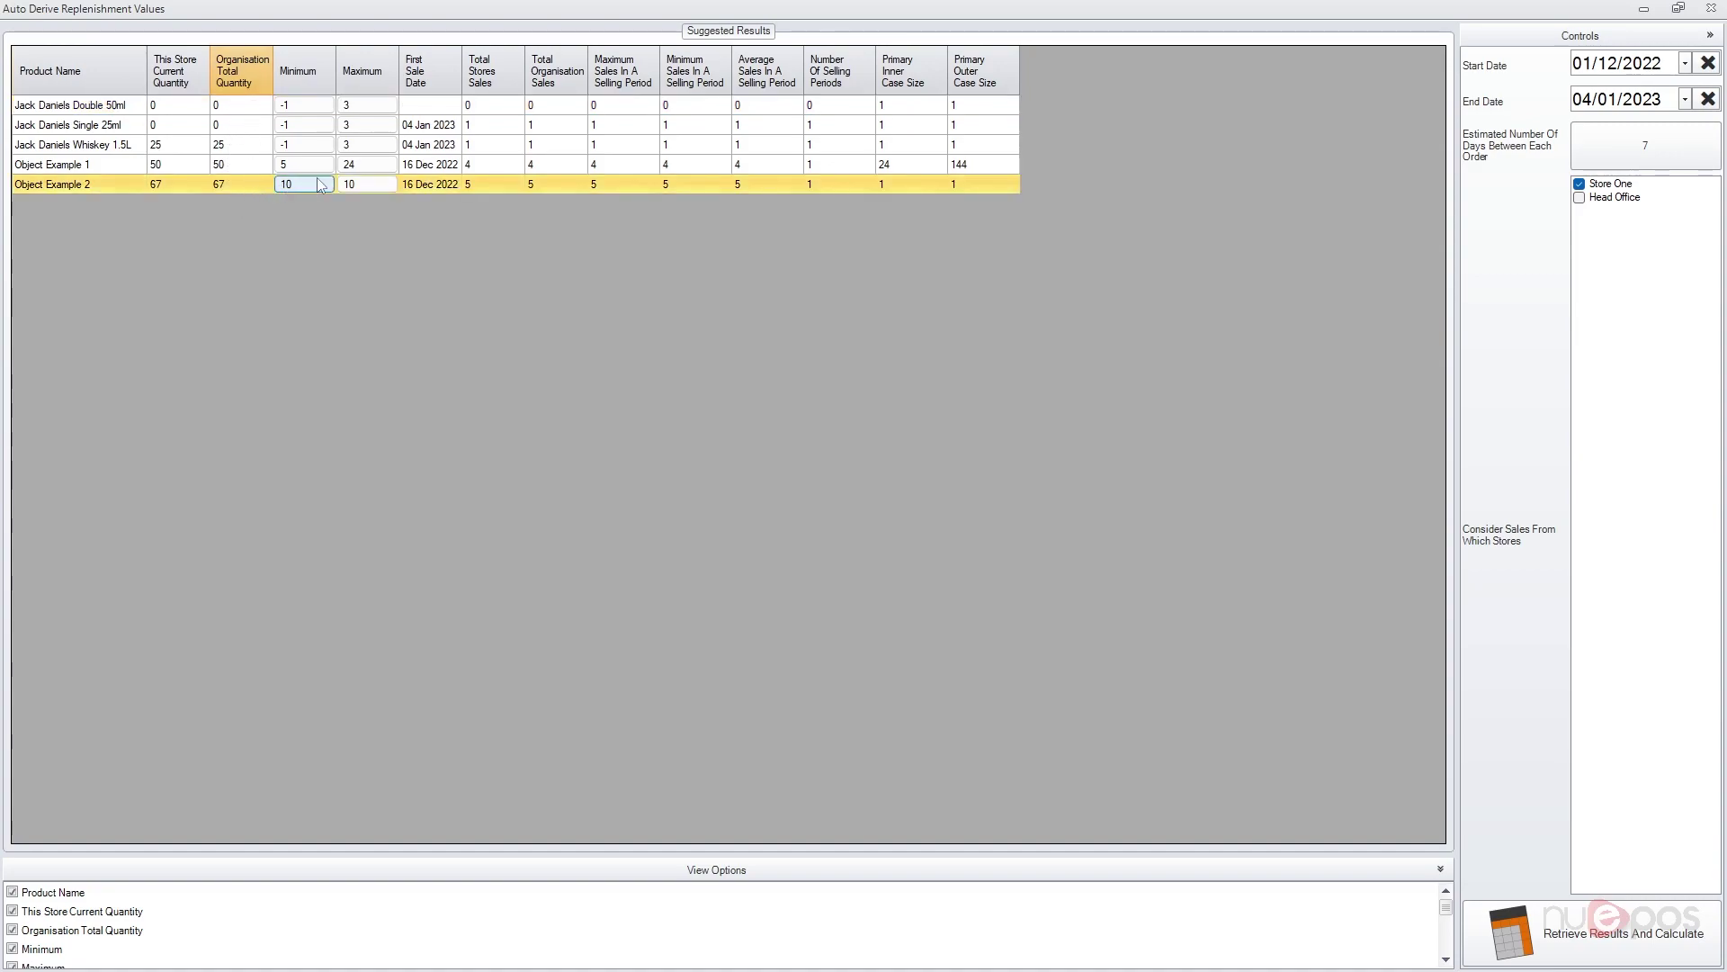
left_click(424, 145)
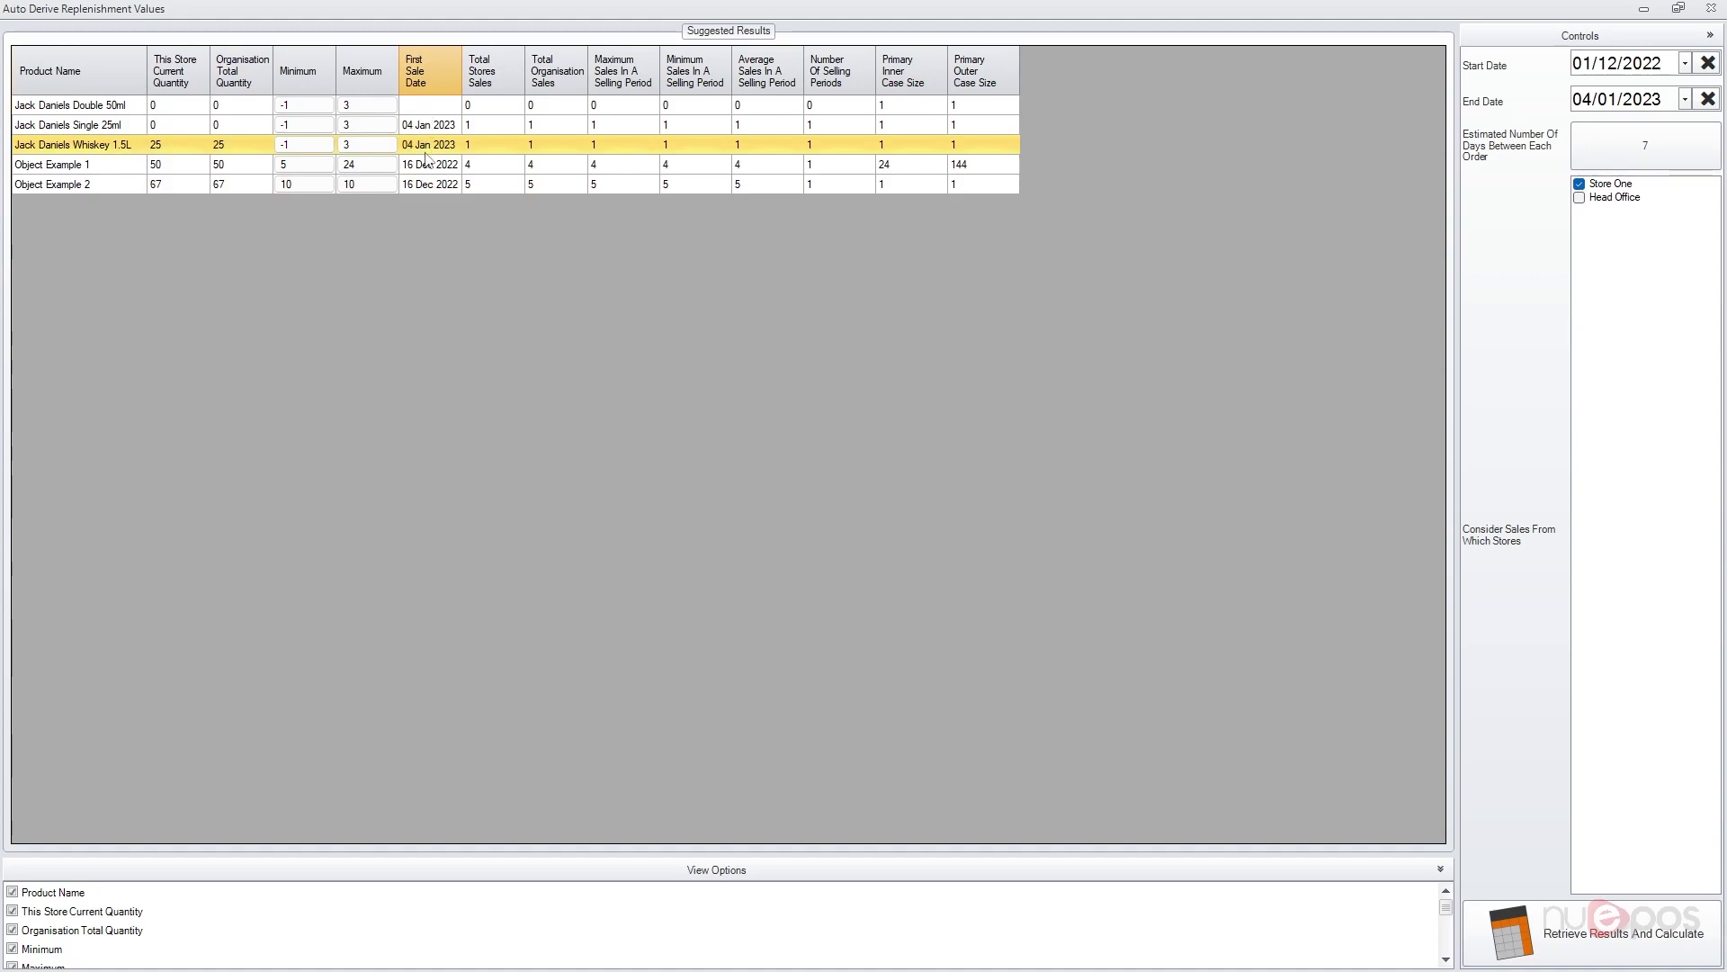
left_click(440, 164)
left_click(478, 126)
left_click(558, 167)
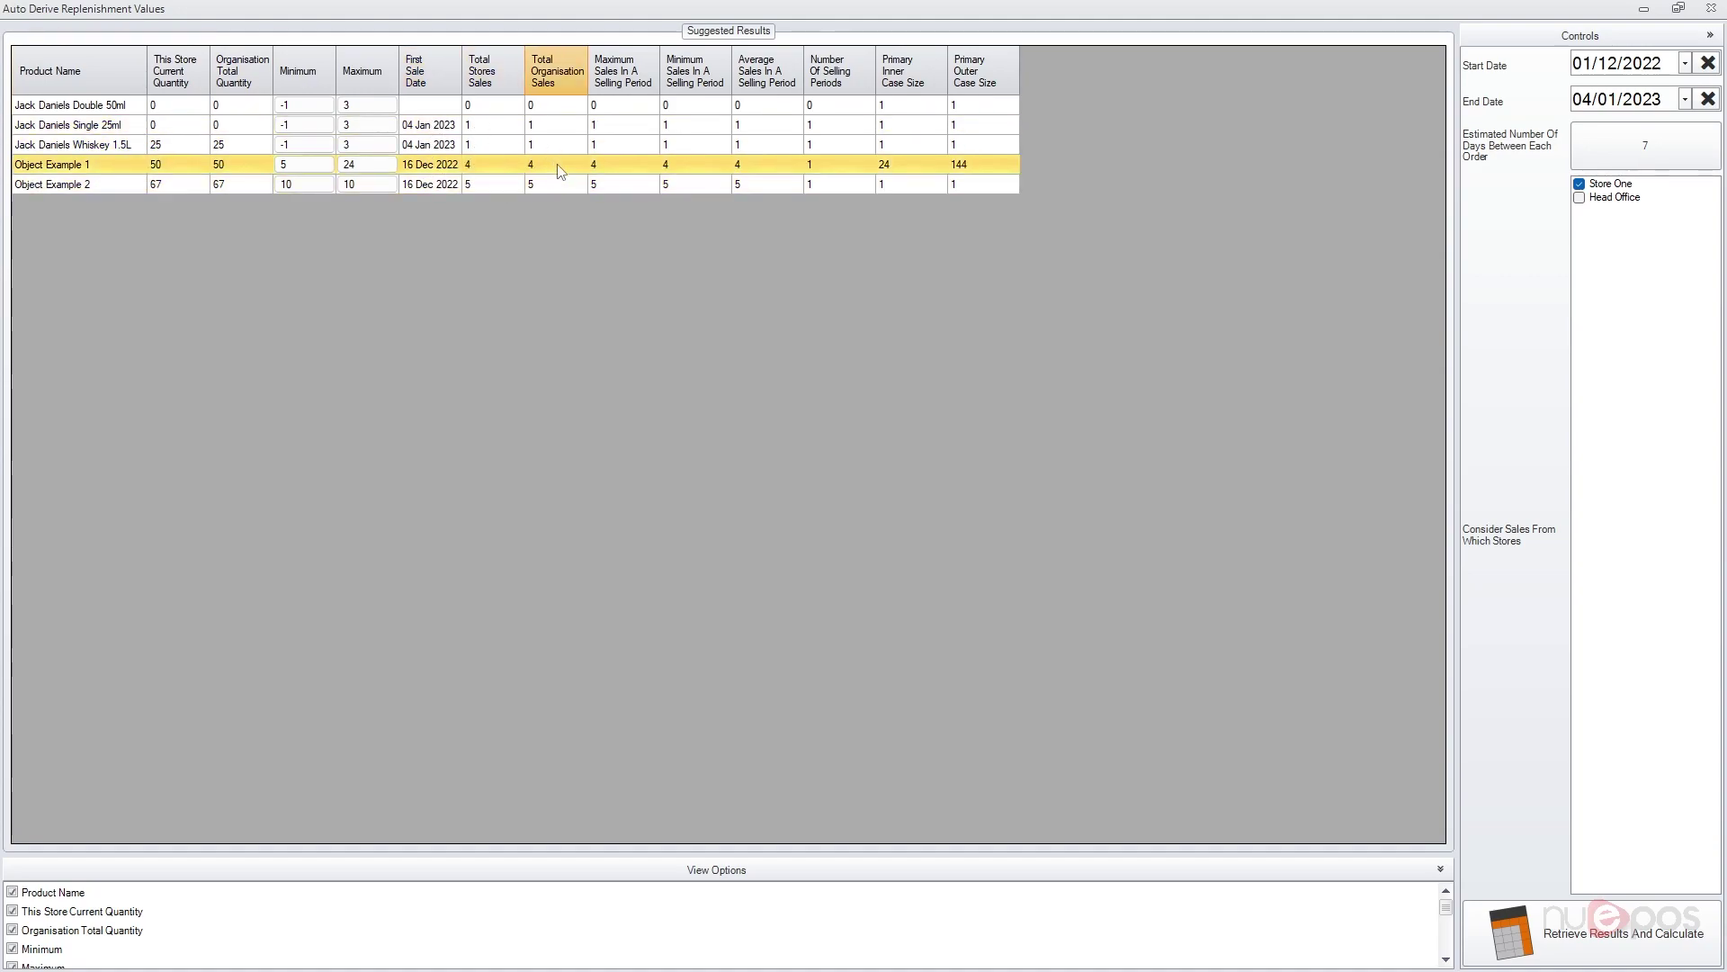
left_click_drag(616, 109, 617, 192)
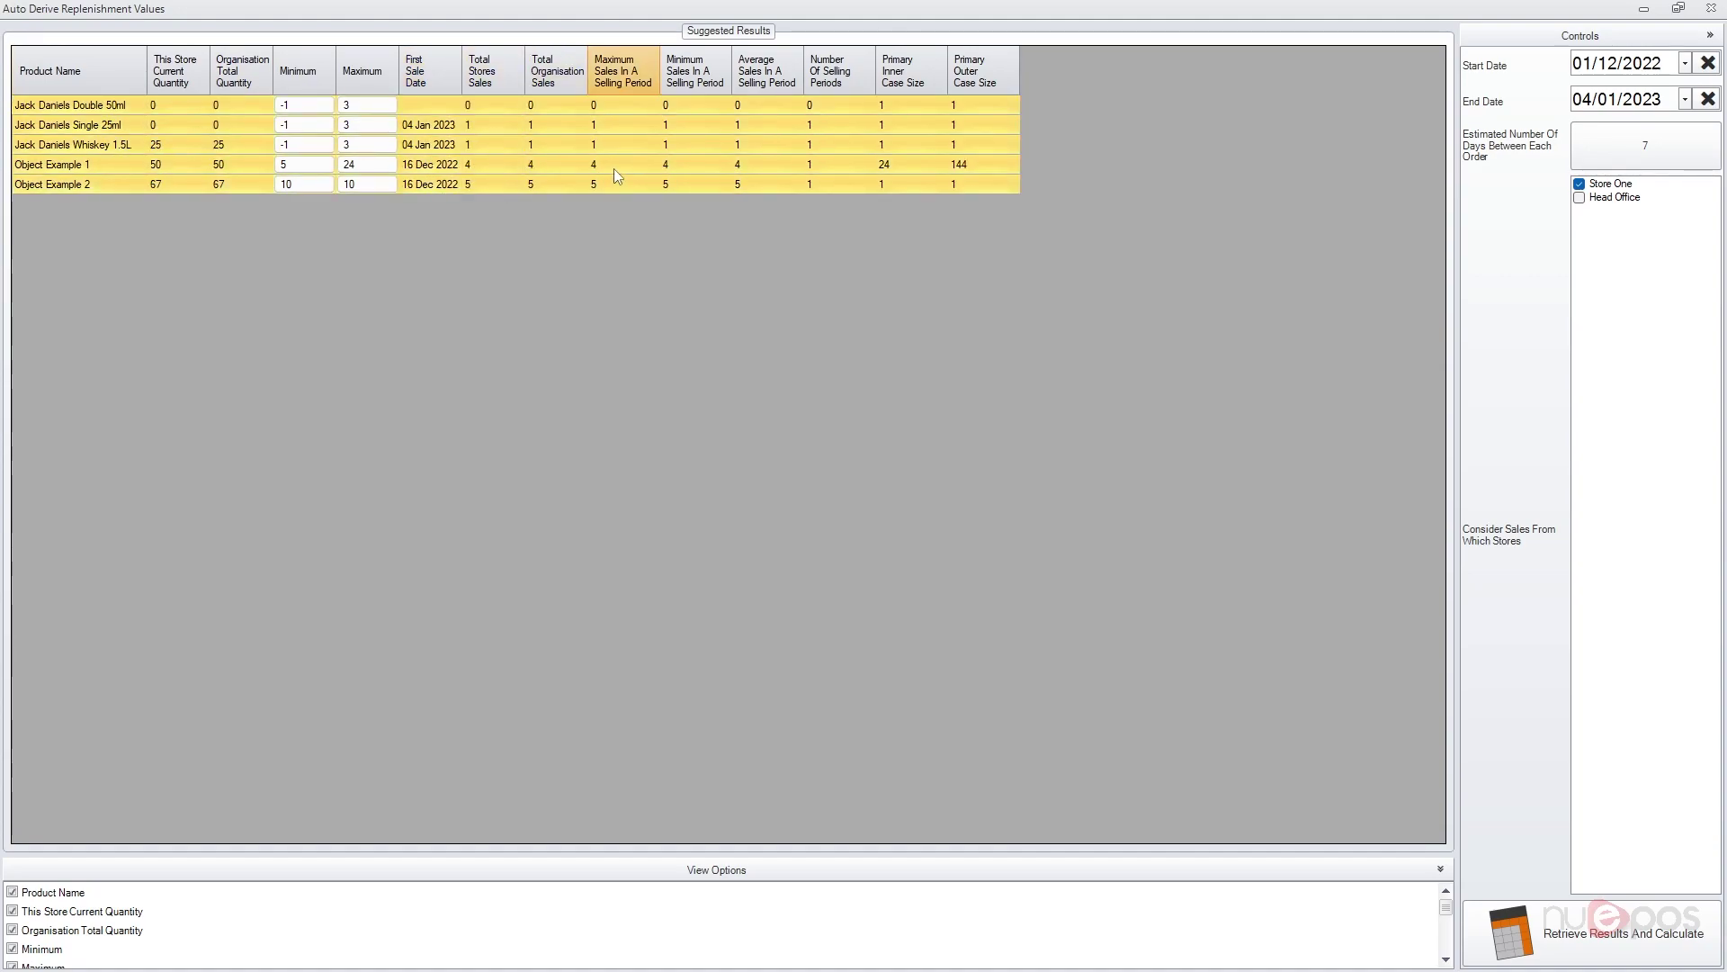
left_click(613, 169)
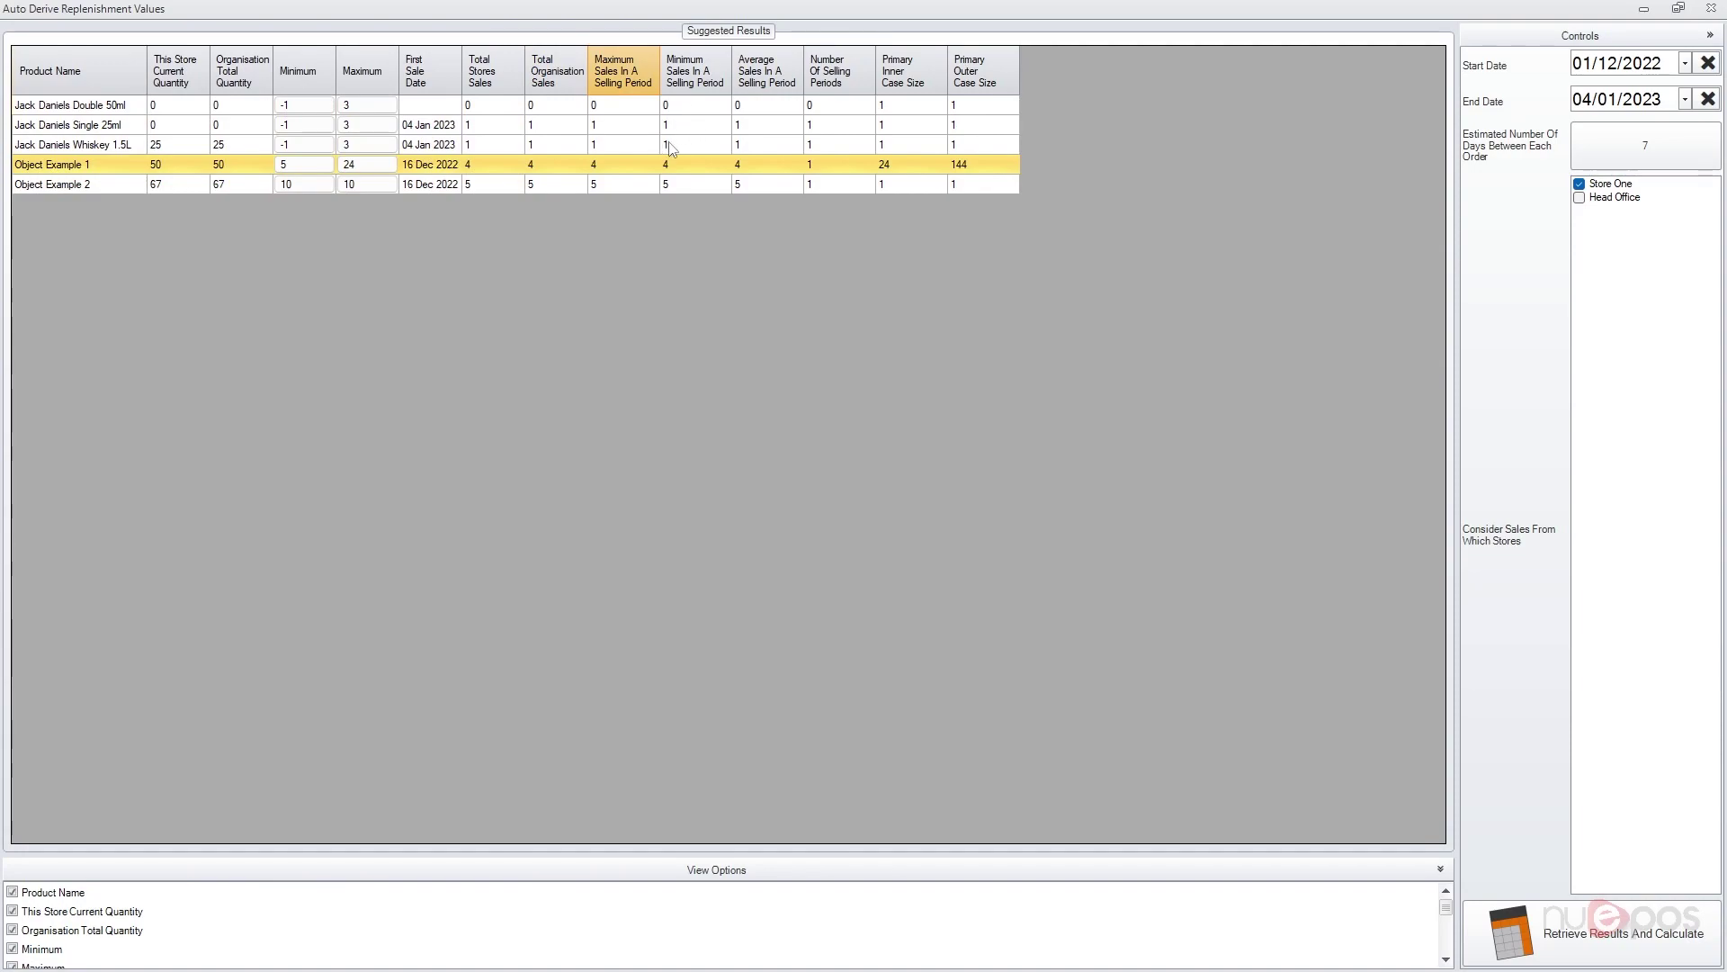
left_click(690, 160)
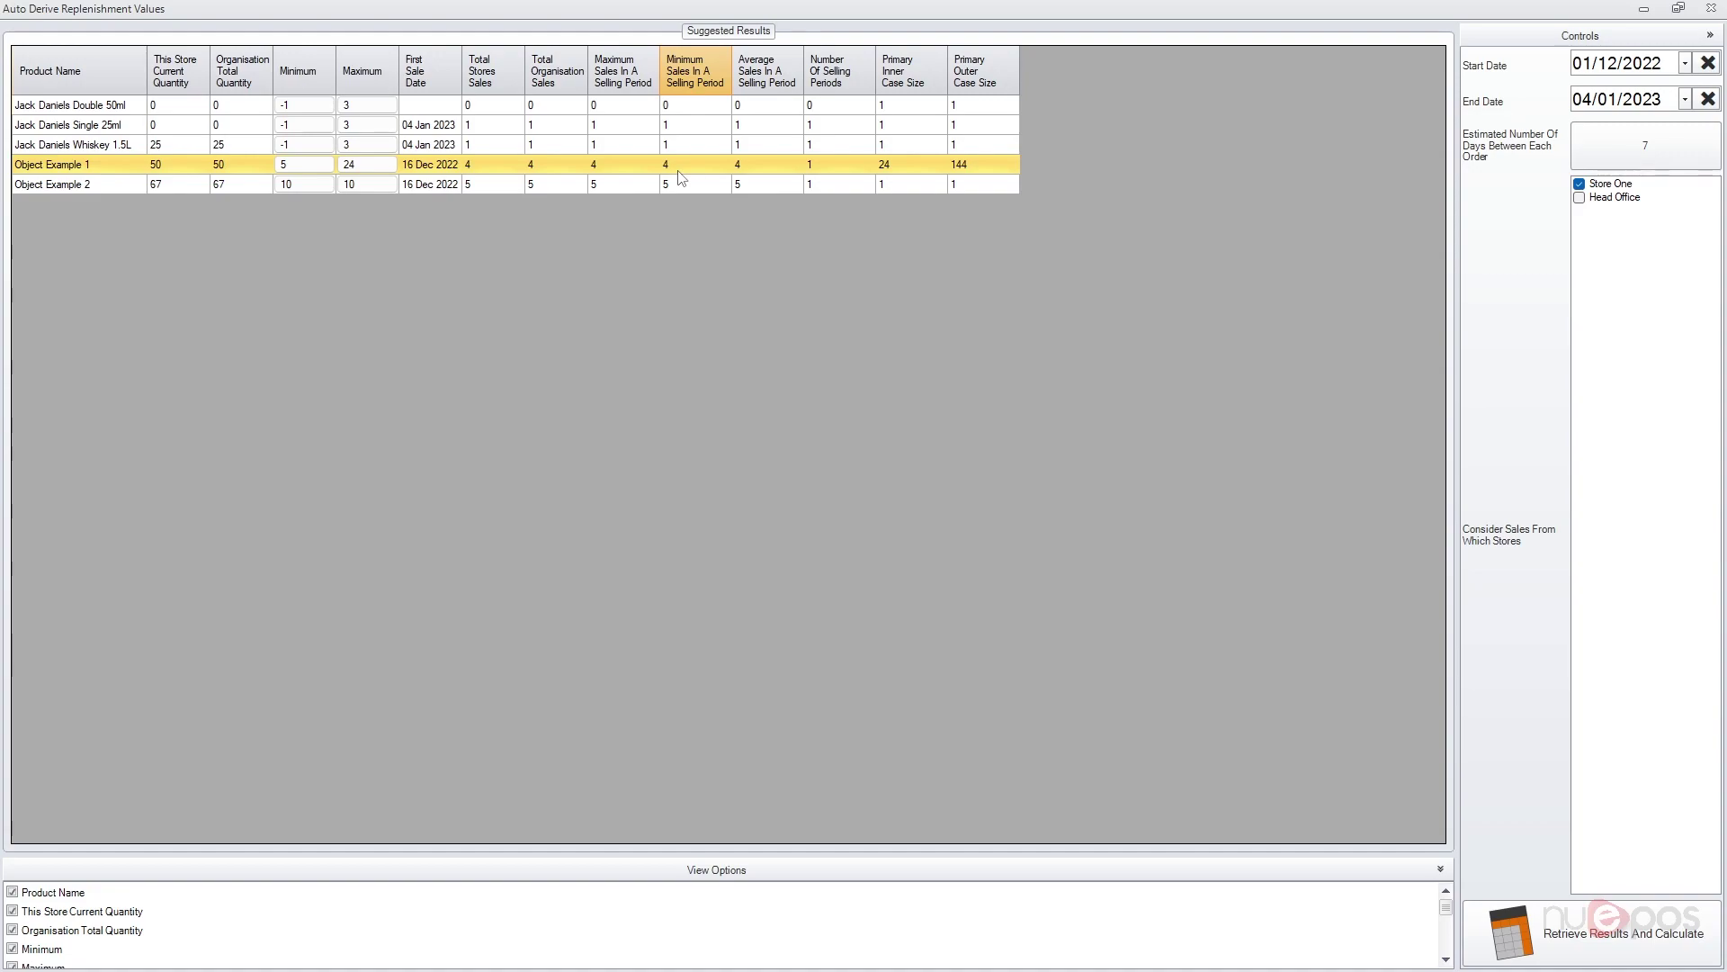
left_click(562, 168)
left_click(625, 169)
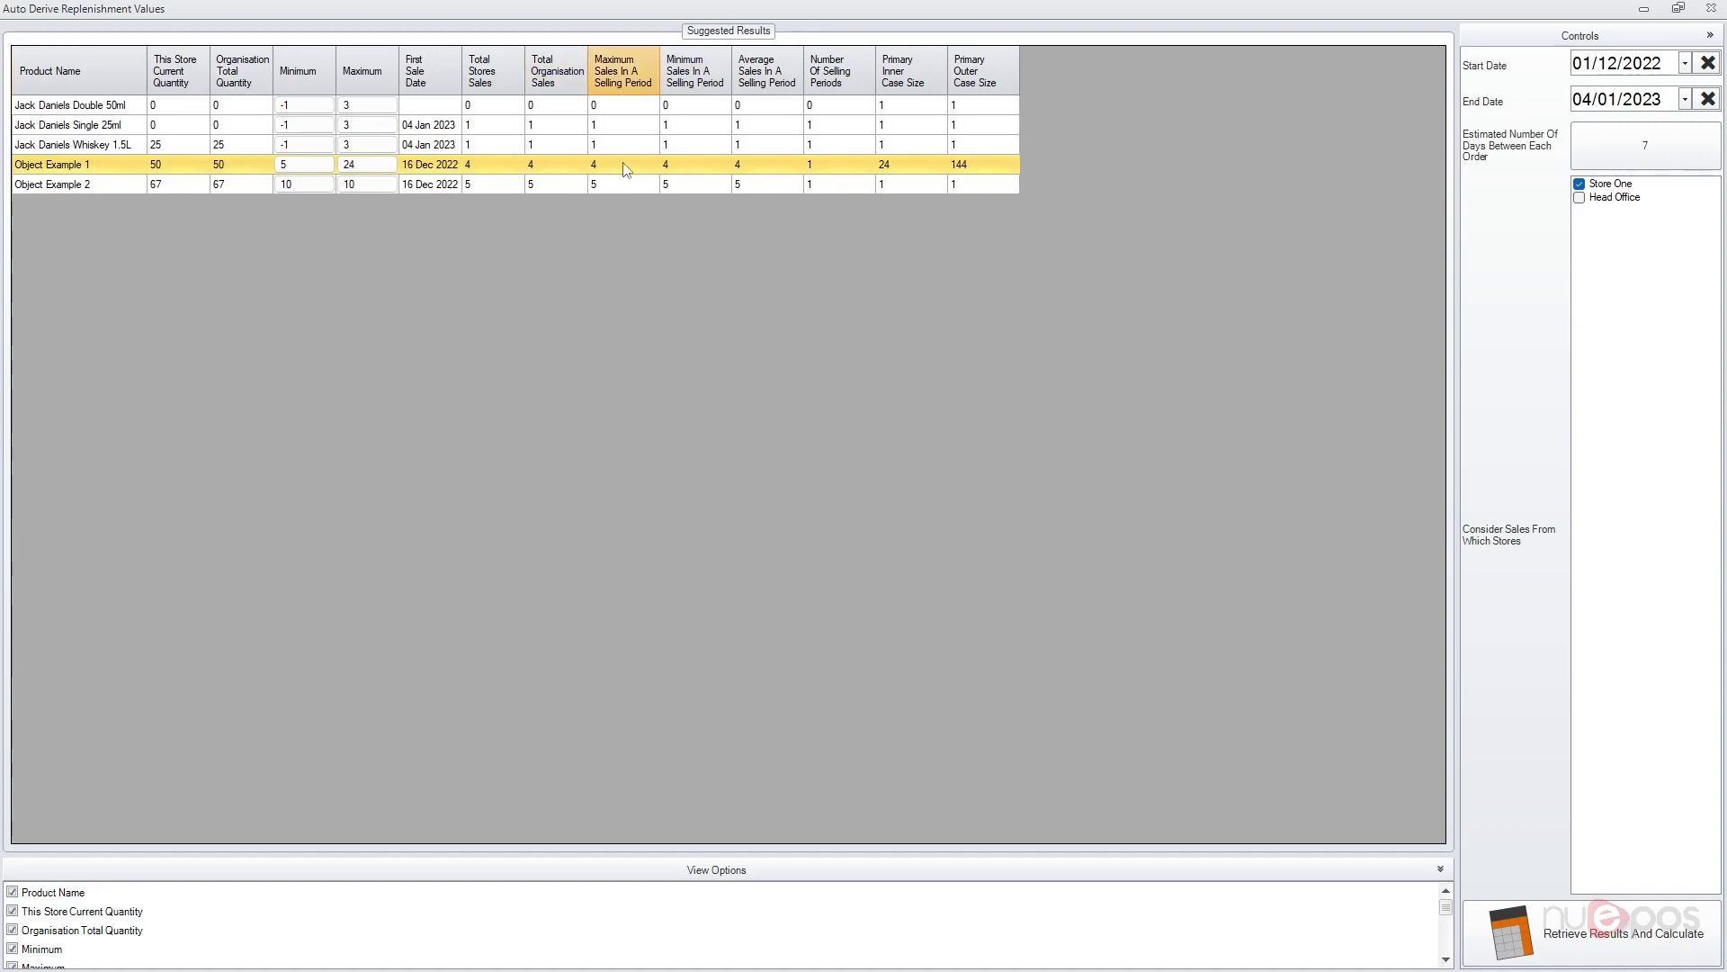
left_click(1597, 130)
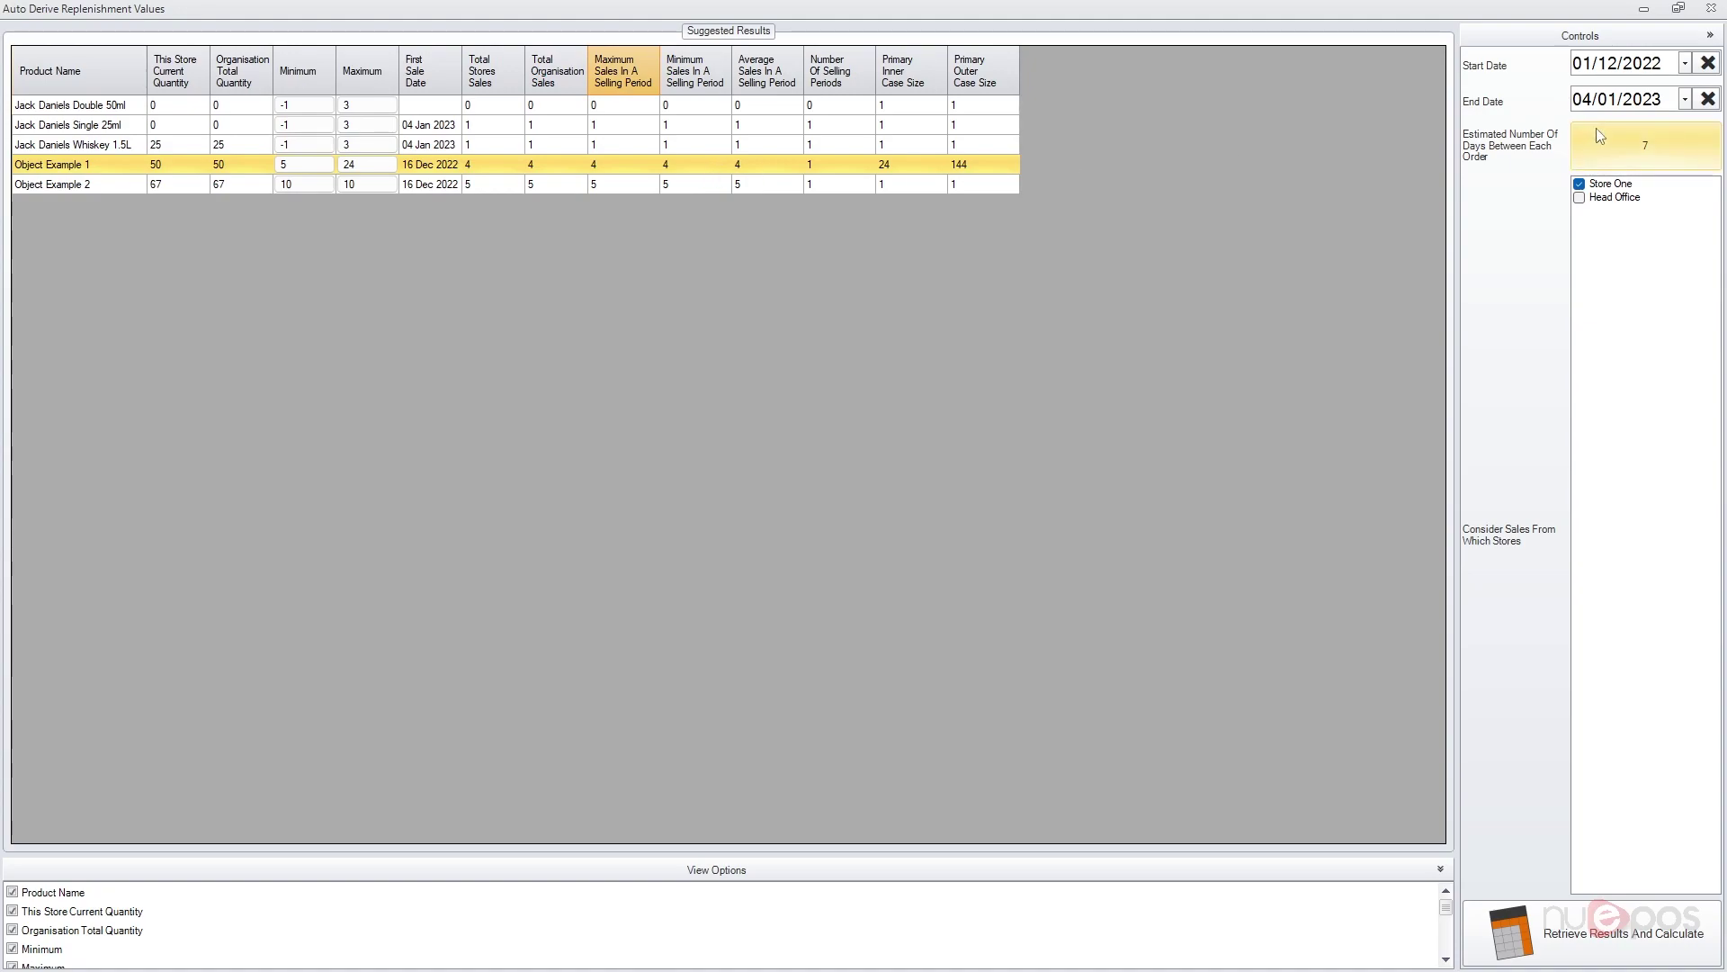
Enter 14 days between orders and recalculate the replenishment suggestions.
type("14")
key("Return")
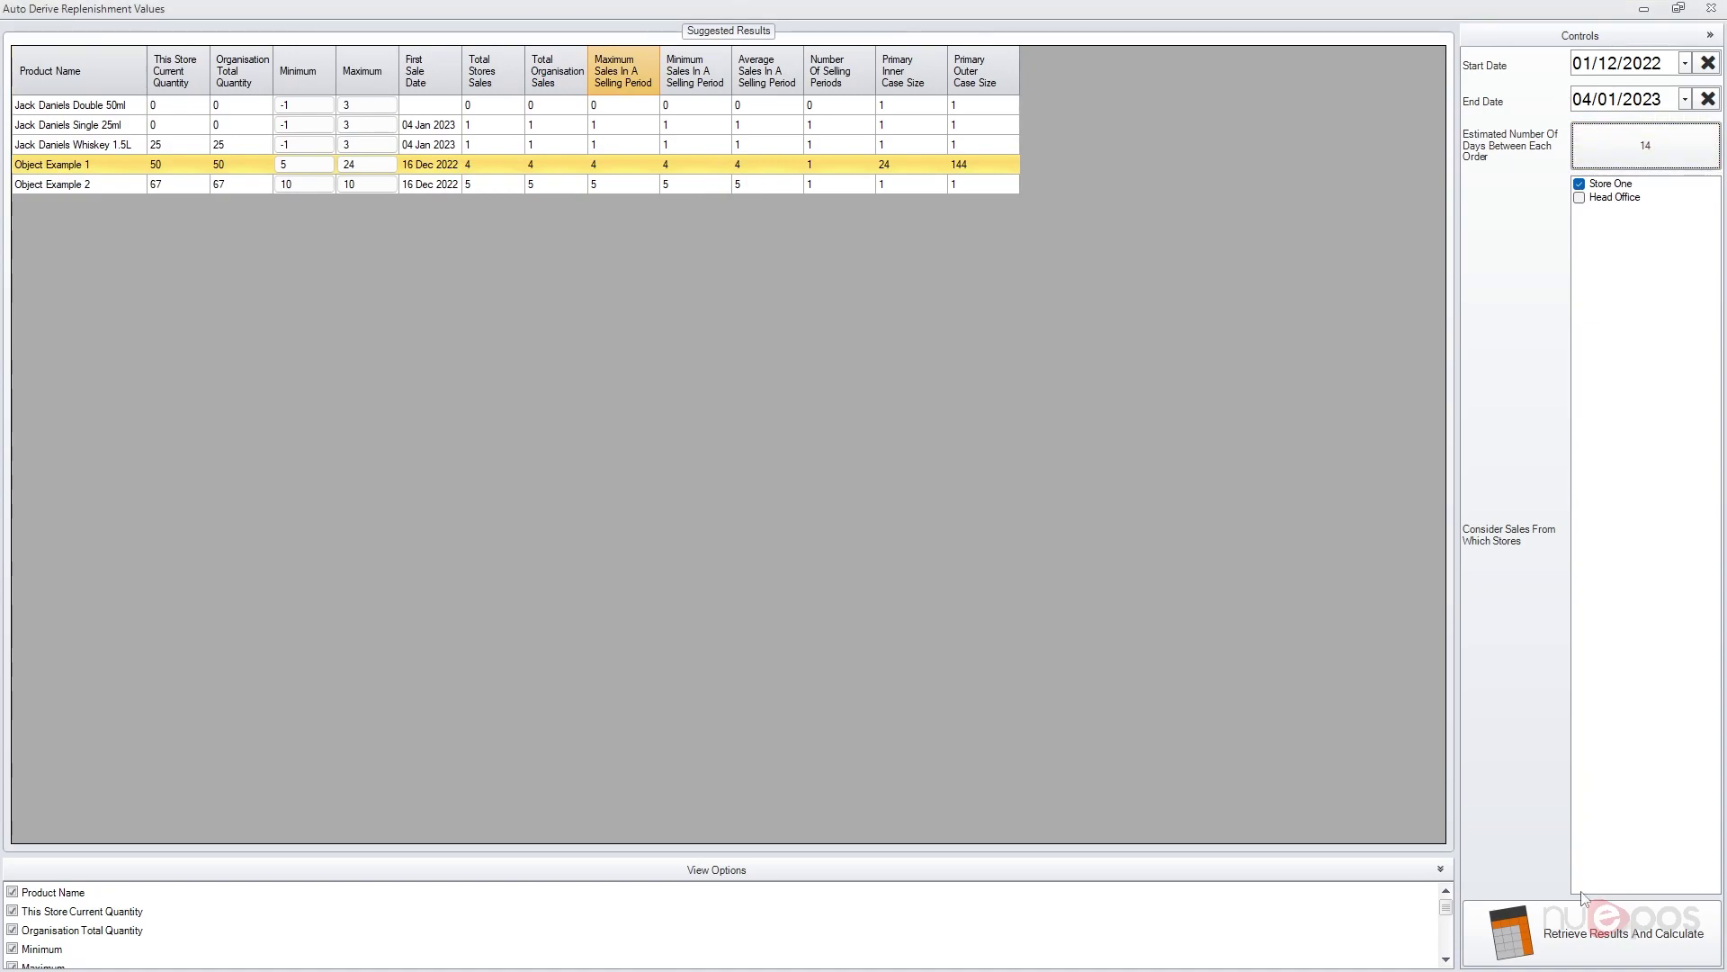
left_click(1549, 924)
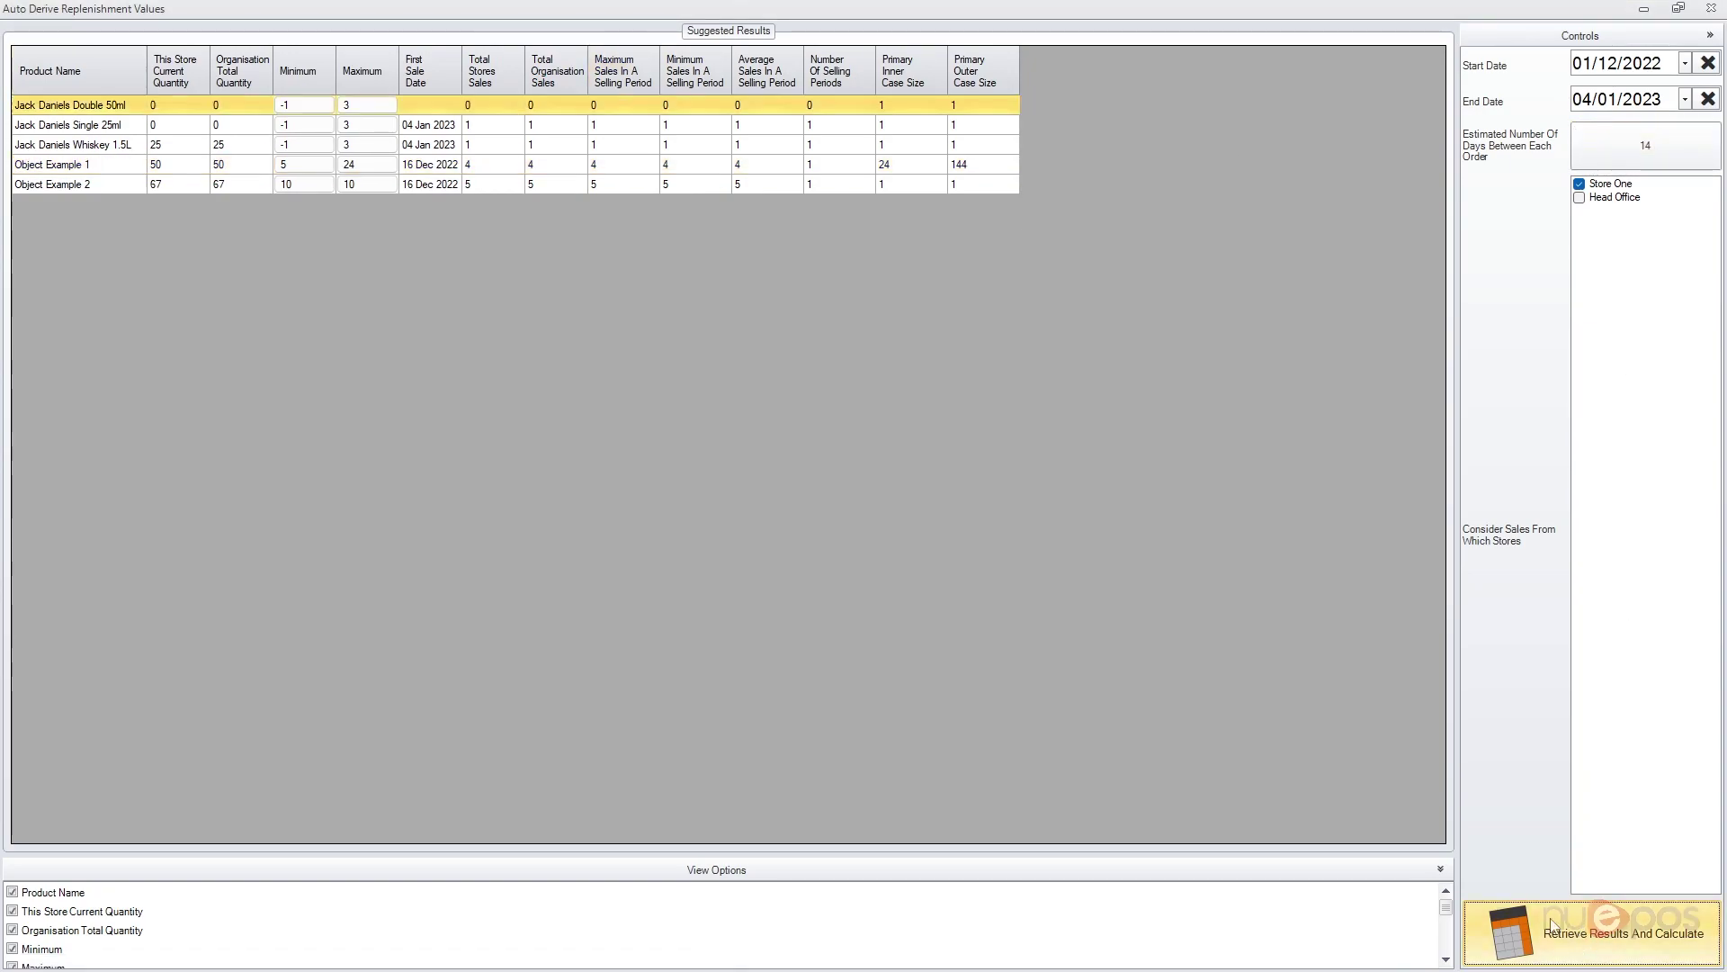
Inspect Object Example 1's number of selling periods and minimum sales per period in the results.
left_click(598, 170)
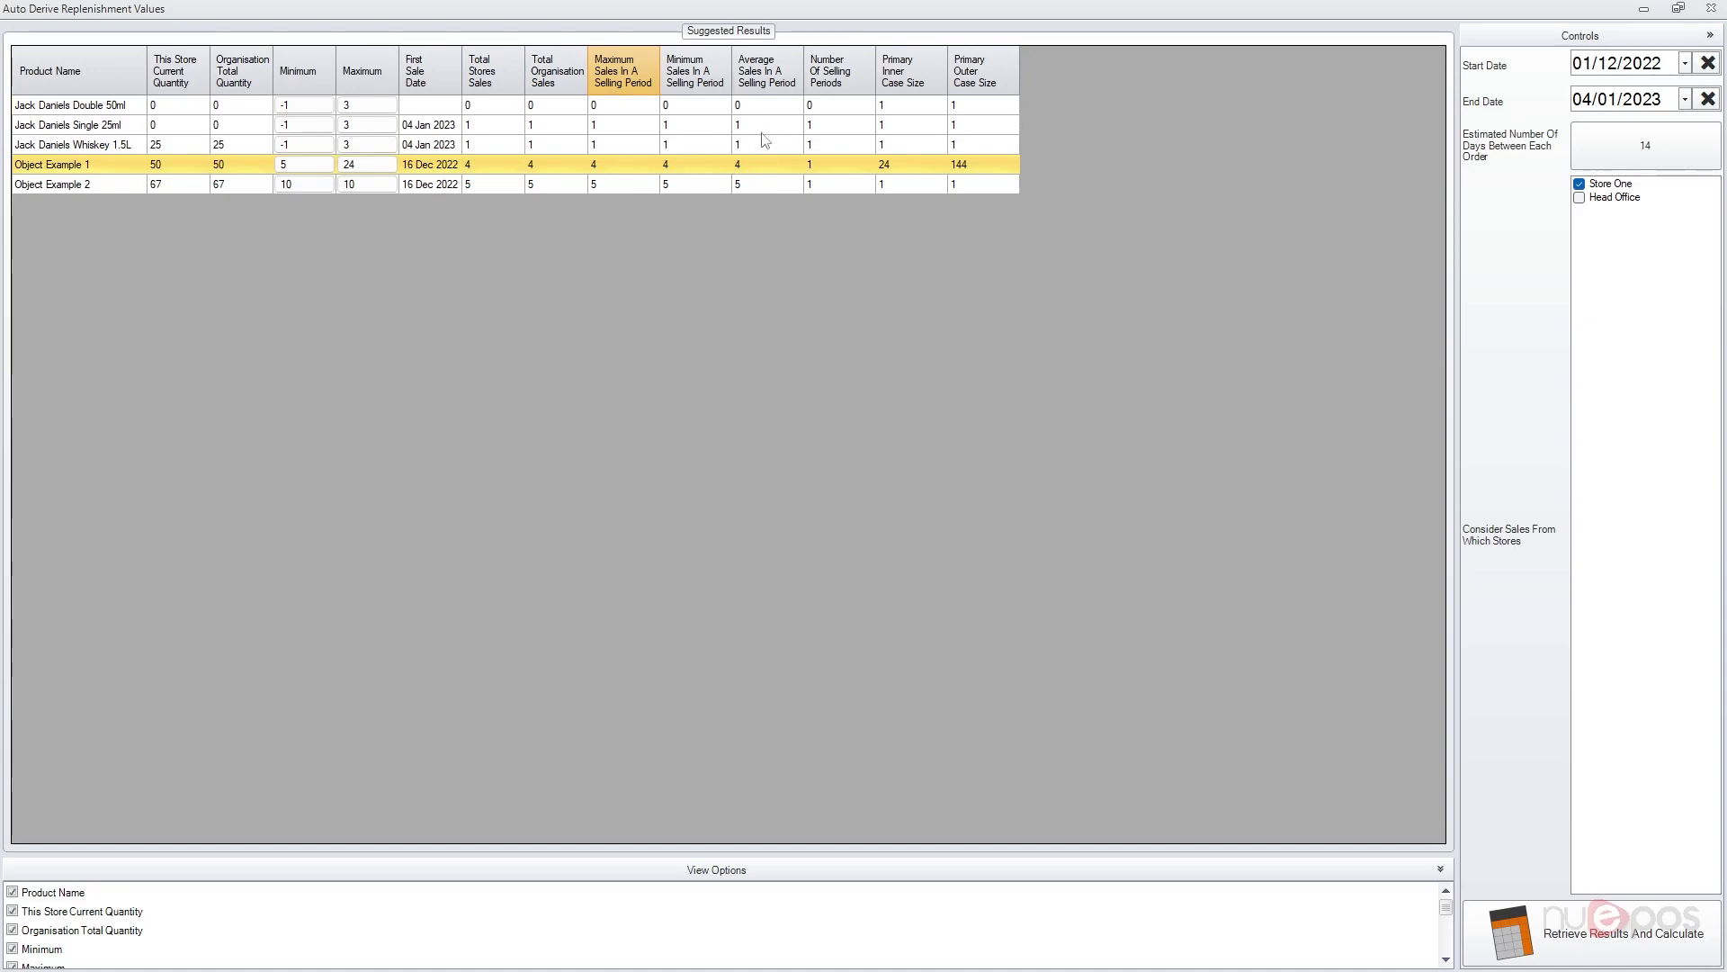
left_click(843, 152)
left_click(811, 170)
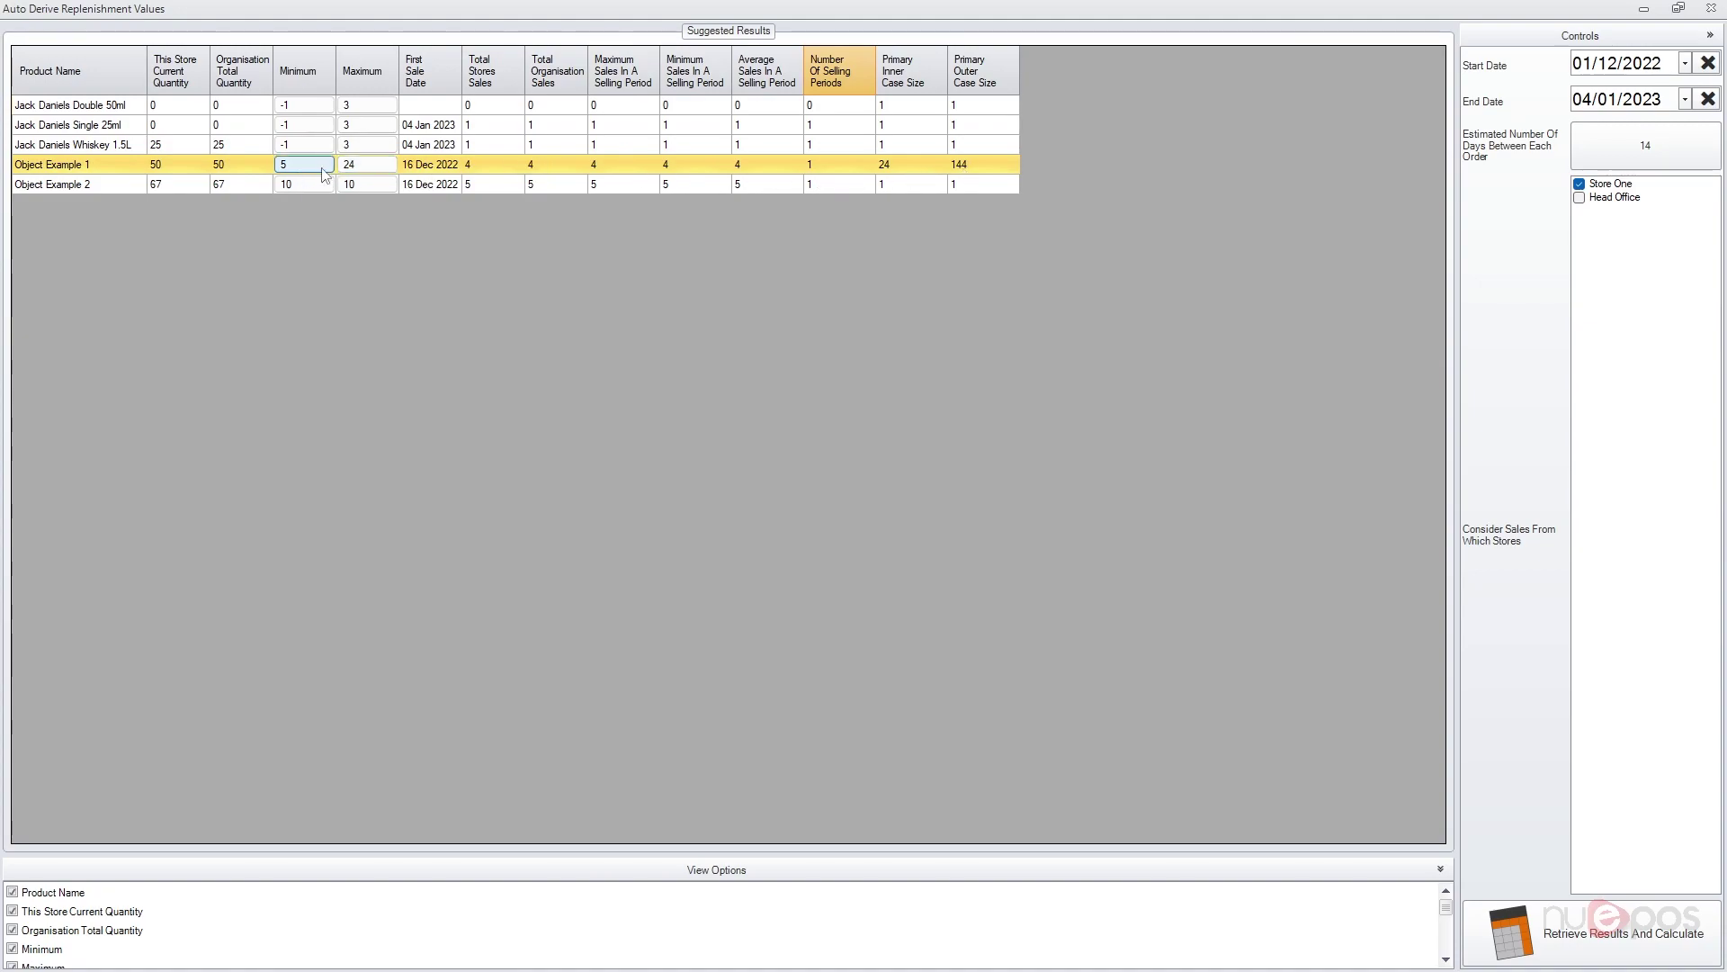
left_click(706, 175)
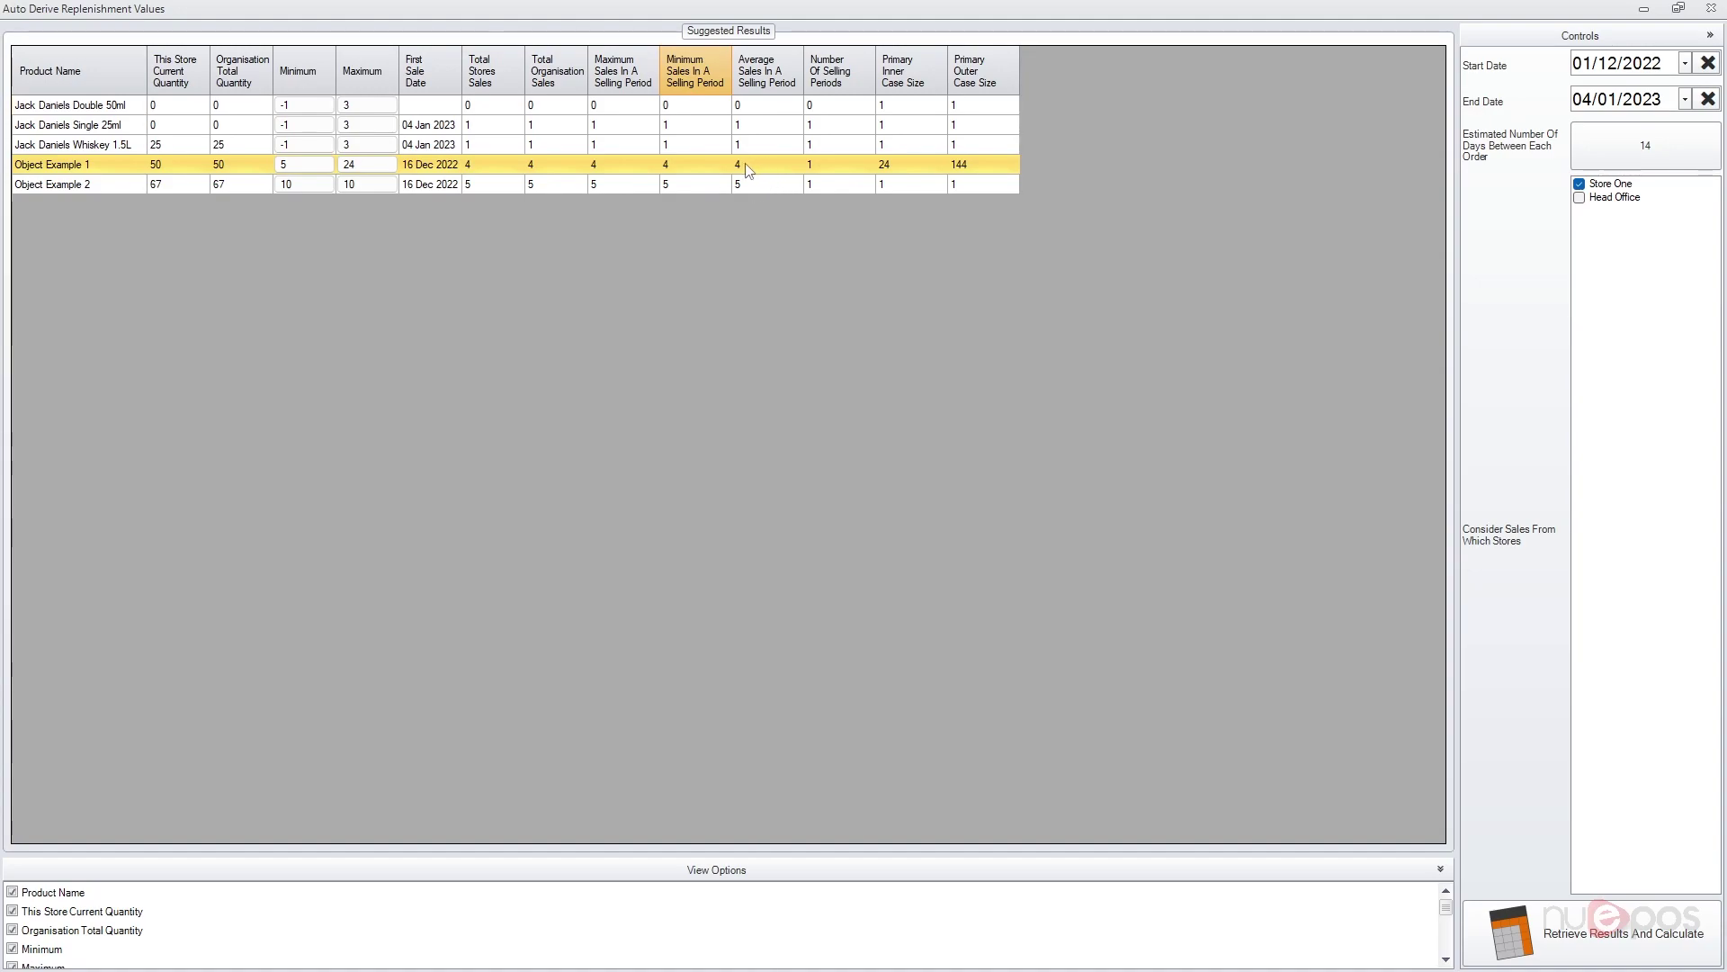
left_click(74, 912)
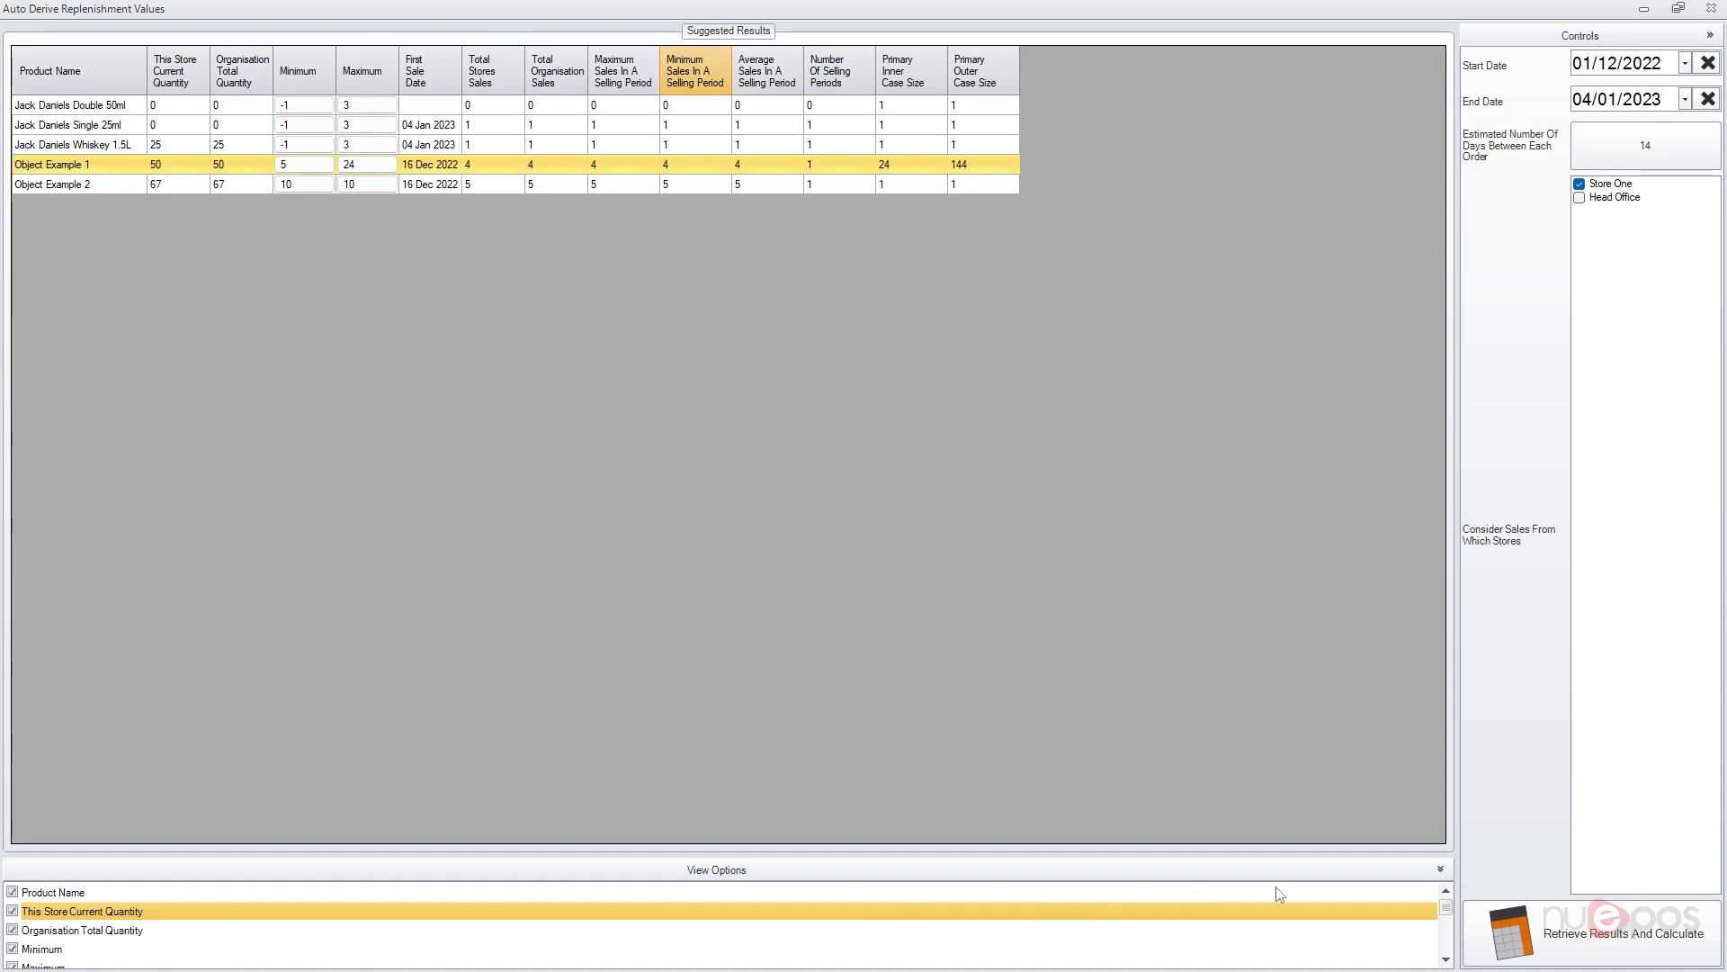
left_click(1441, 869)
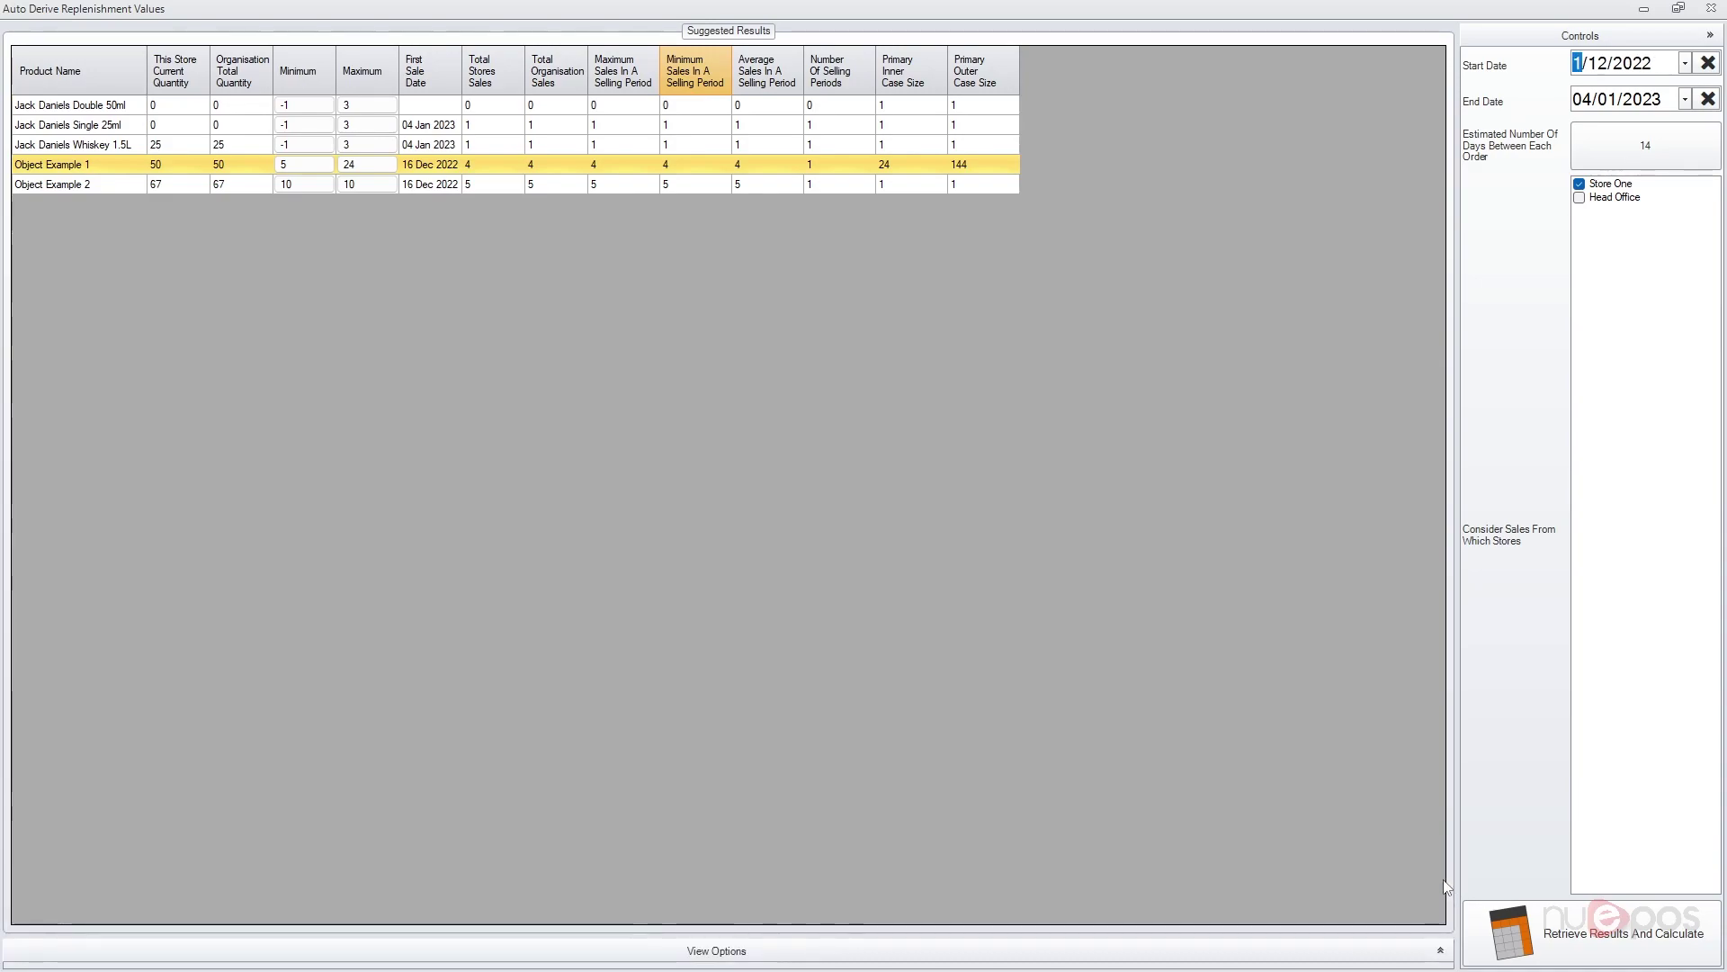
left_click(1441, 950)
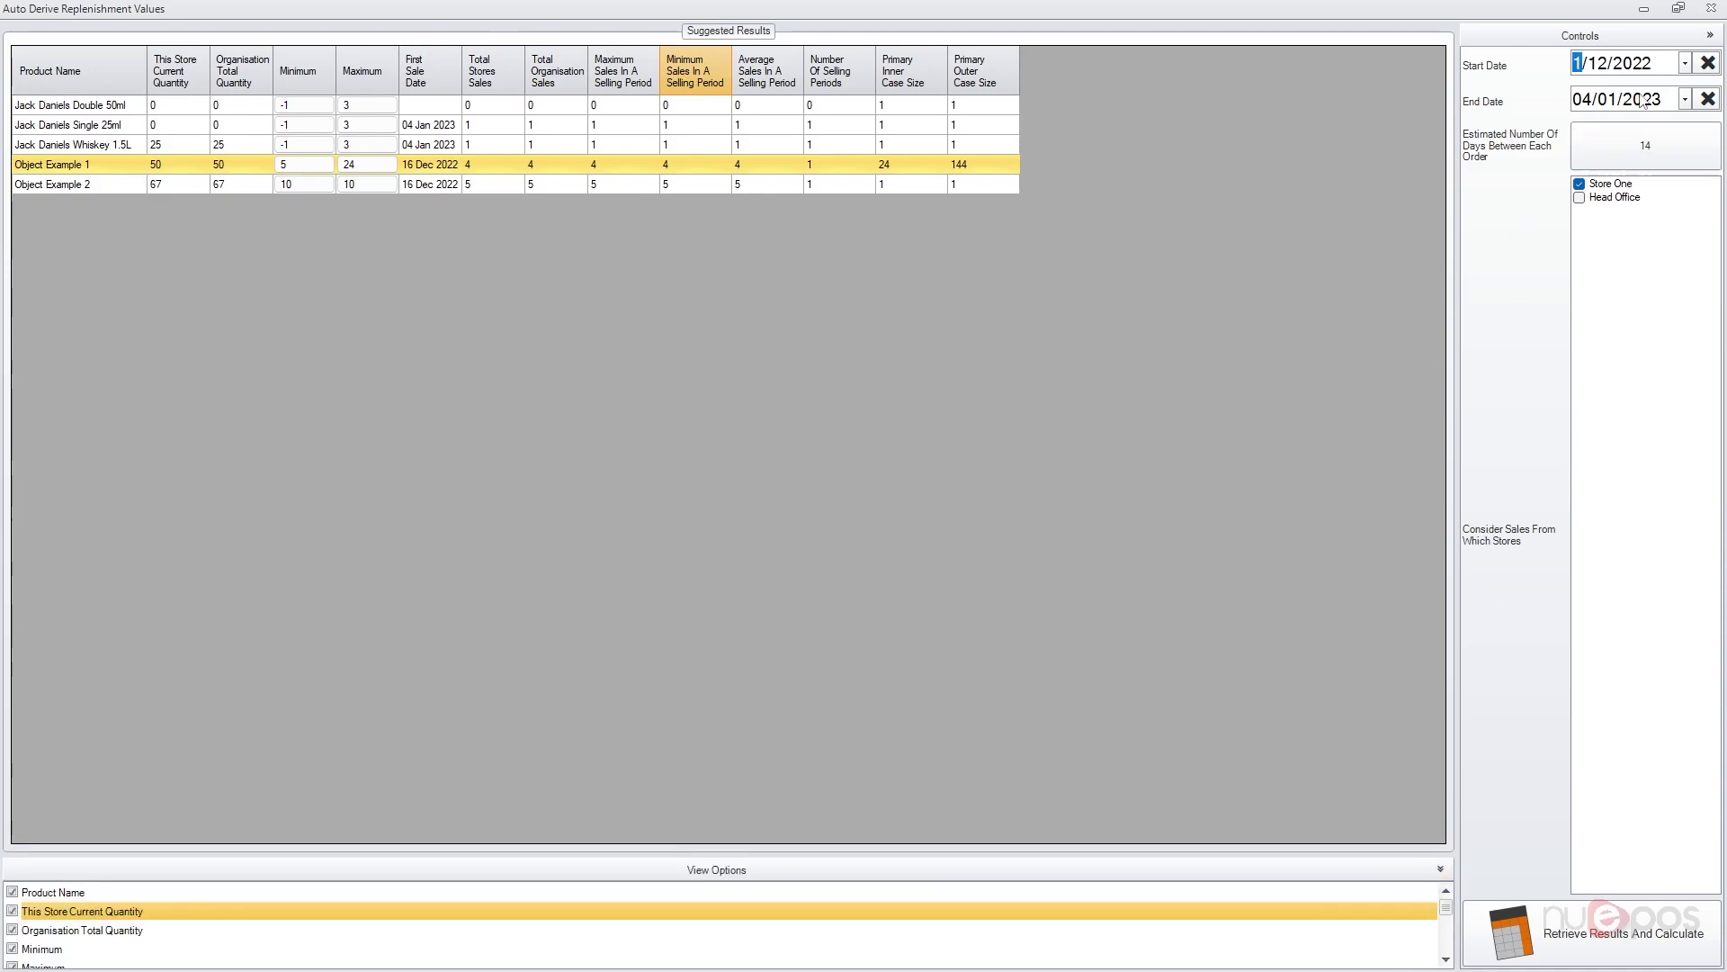
left_click(1709, 10)
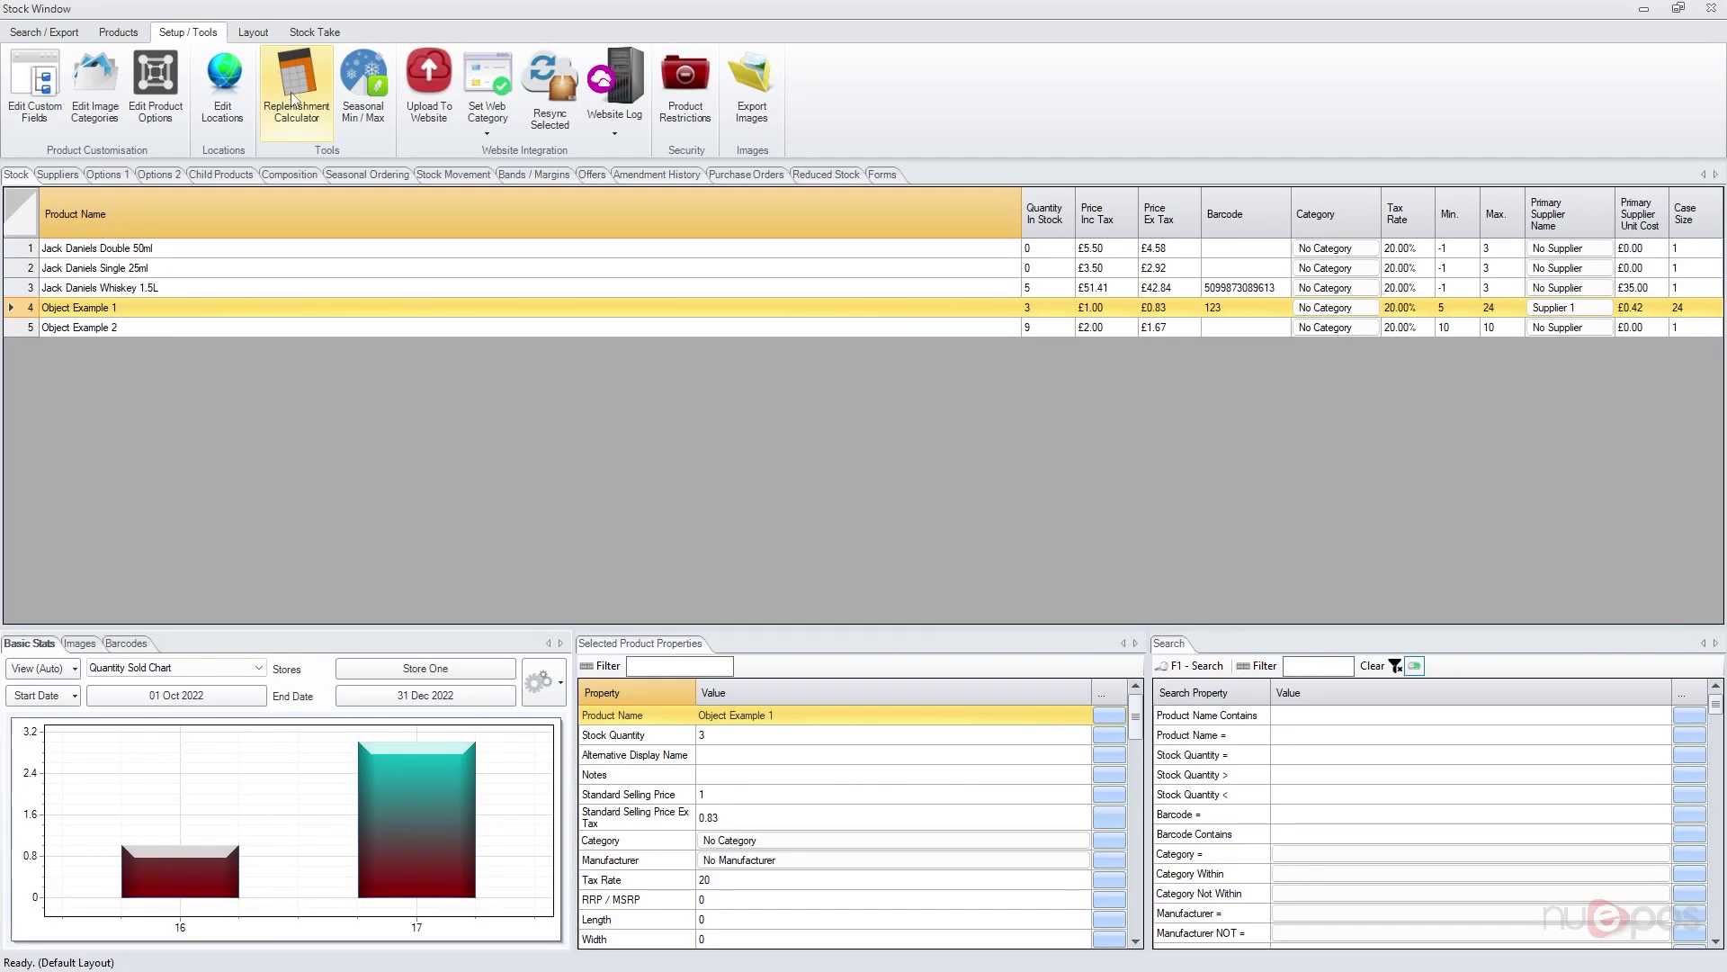
Switch the Stock Window ribbon to the Search / Export options.
left_click(44, 32)
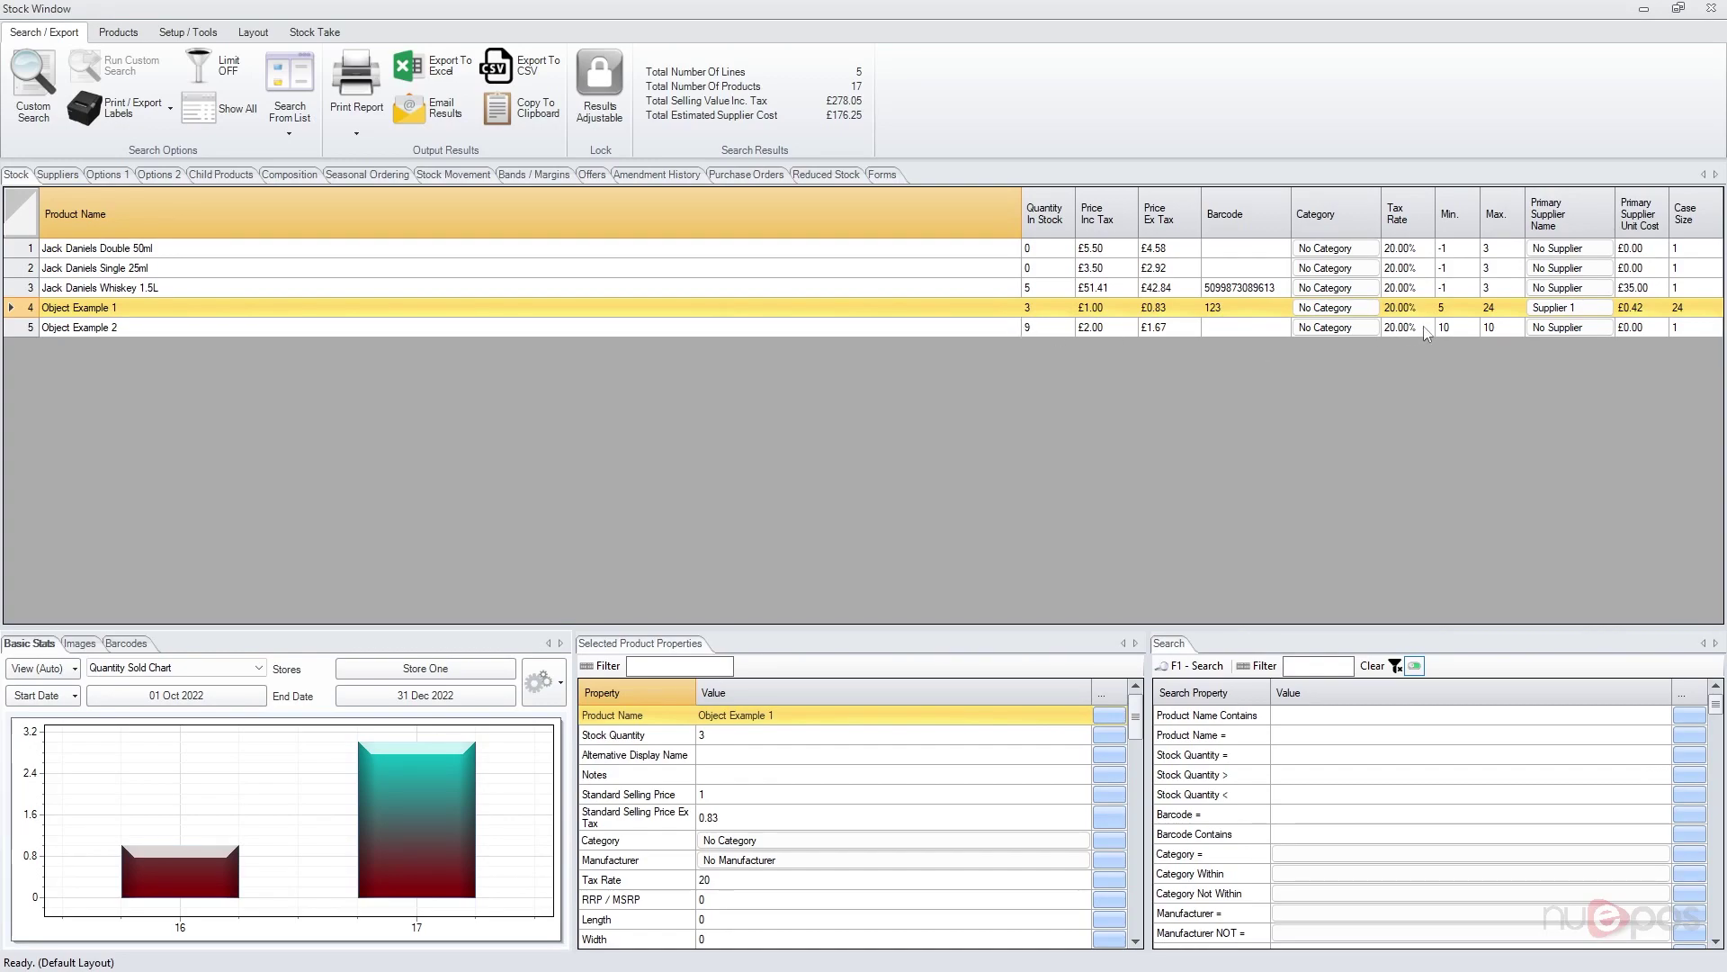
Select Object Example 2, then Object Example 1's Min. cell to show its details.
left_click(1045, 331)
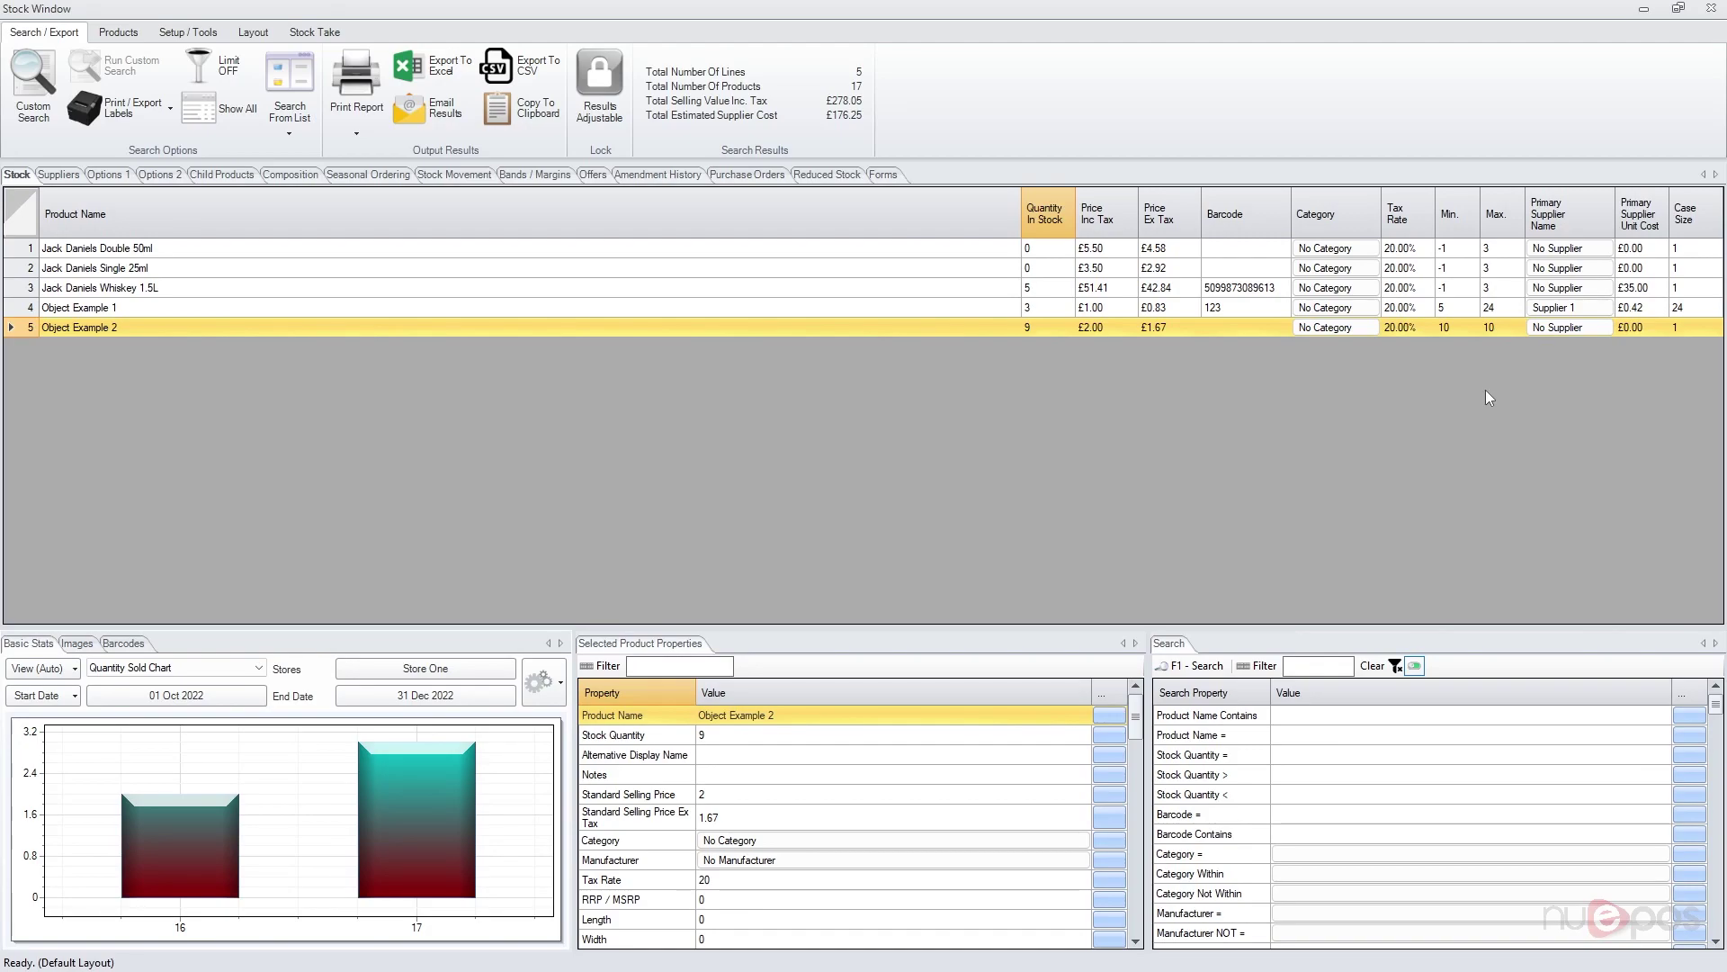
left_click(1476, 308)
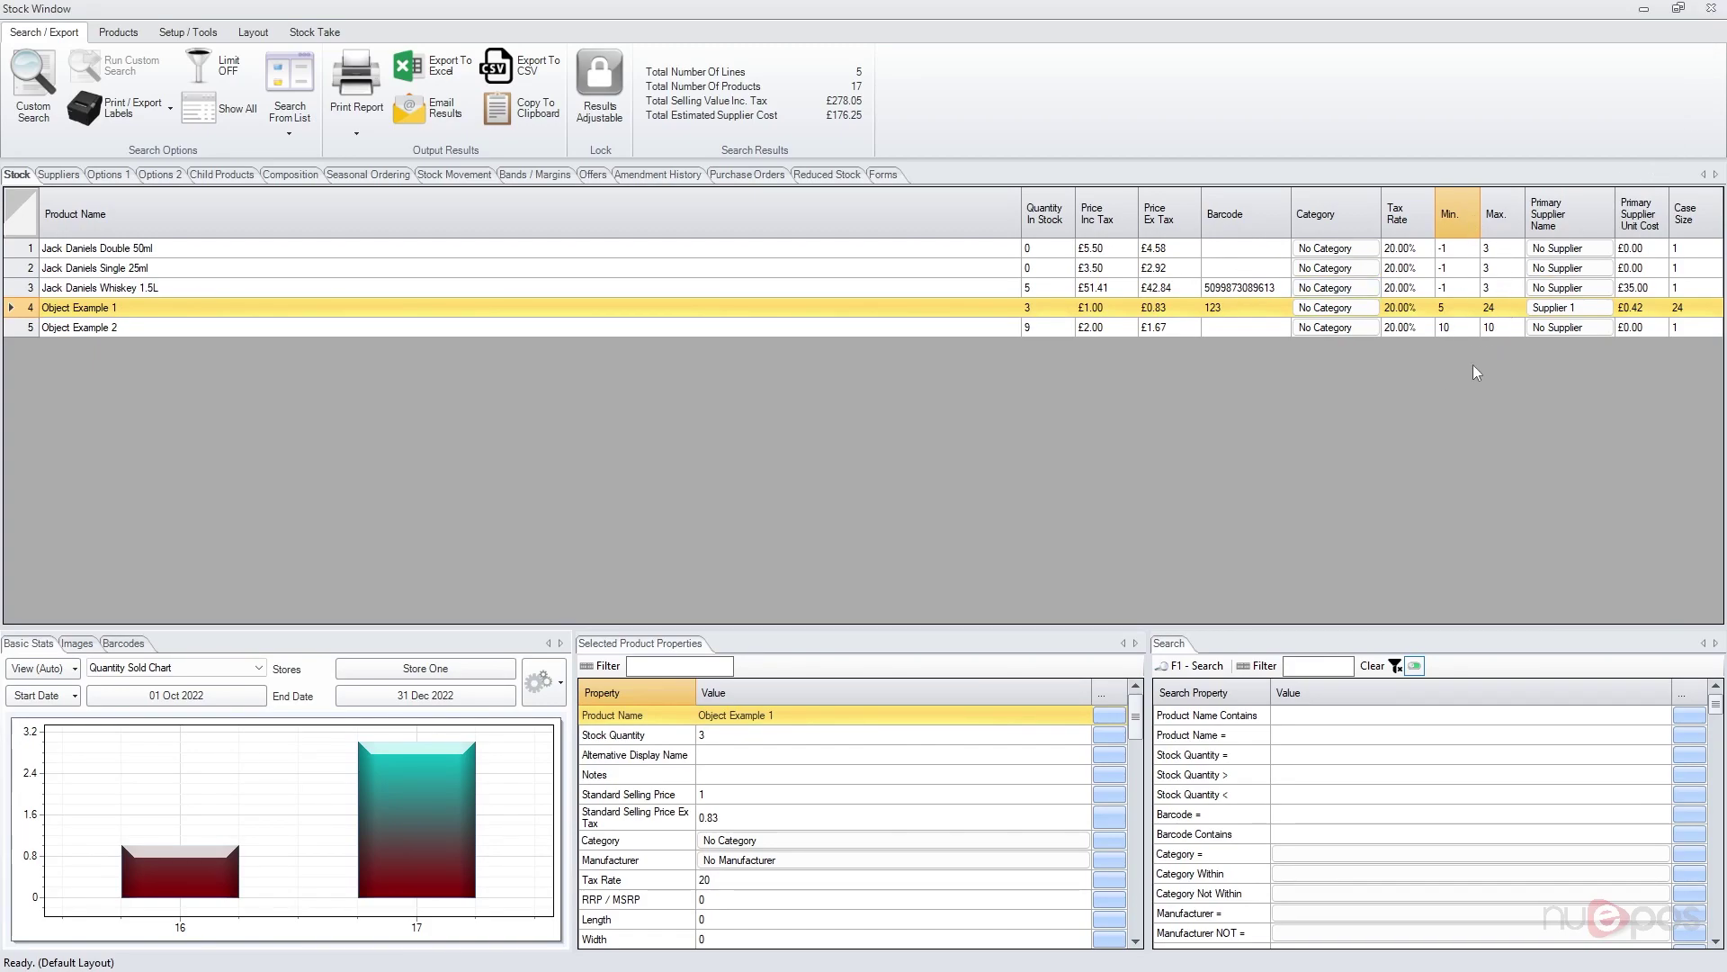
Open Object Example 1 in the product editor and cancel without saving.
left_click(117, 32)
left_click(191, 90)
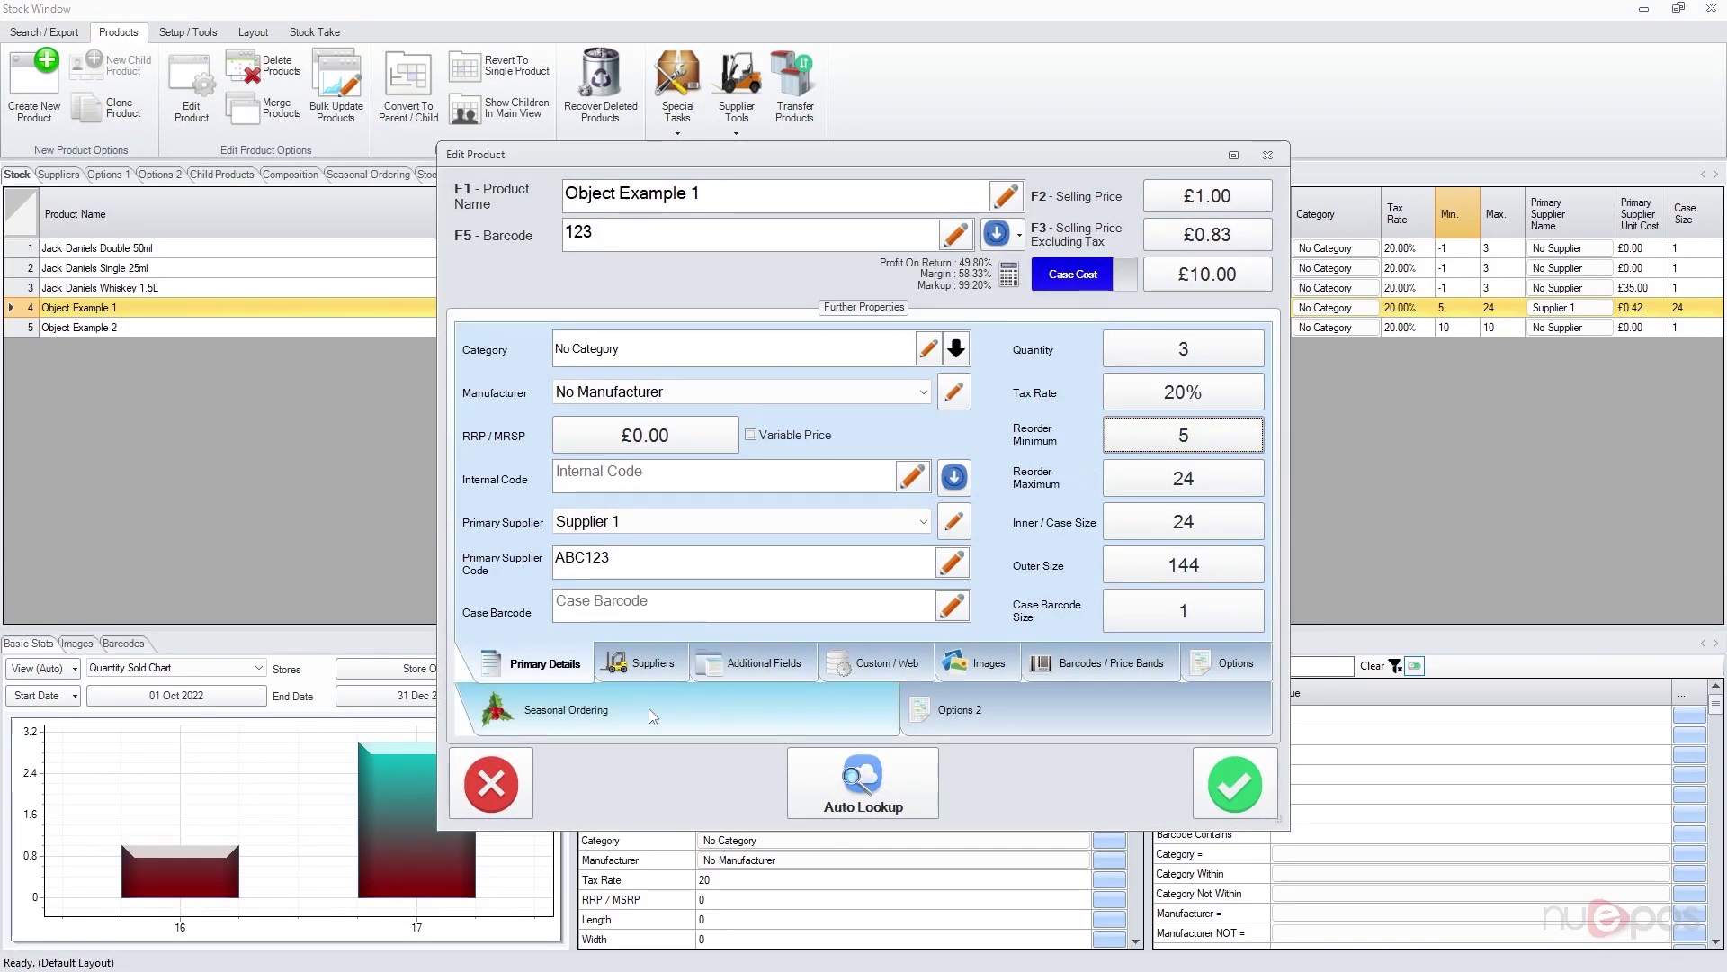
left_click(491, 782)
Close the Stock Window and stock menu, then open the Sales Screen.
left_click(1705, 13)
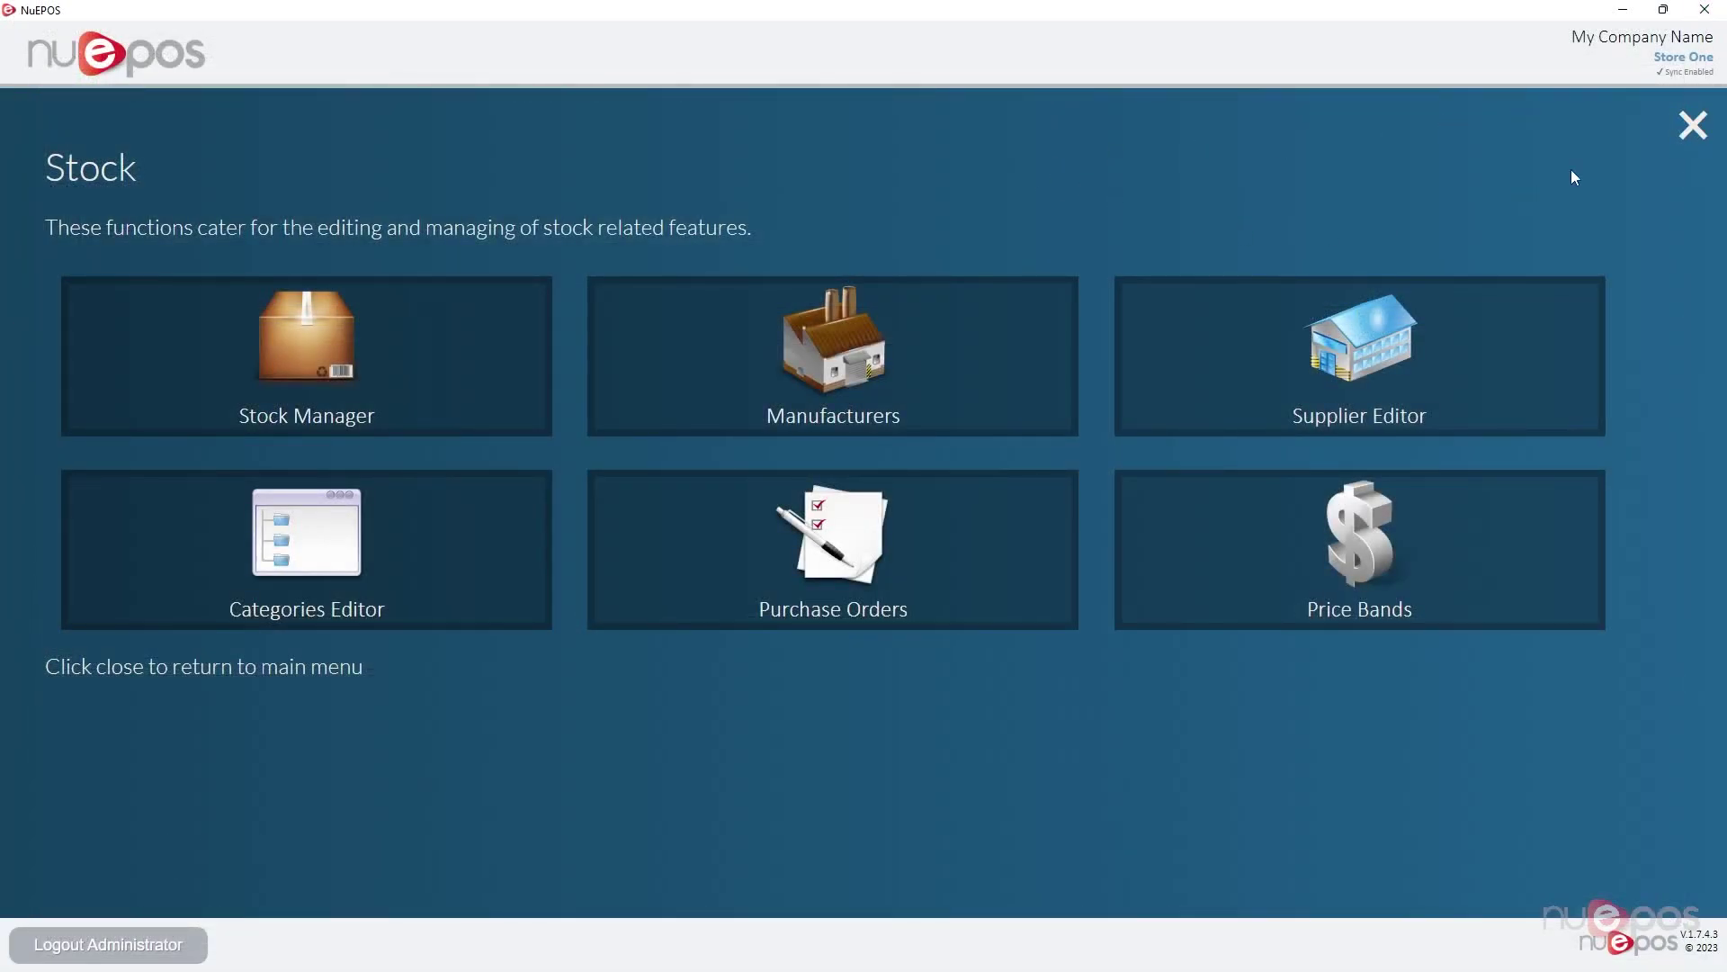
left_click(1691, 126)
left_click(286, 159)
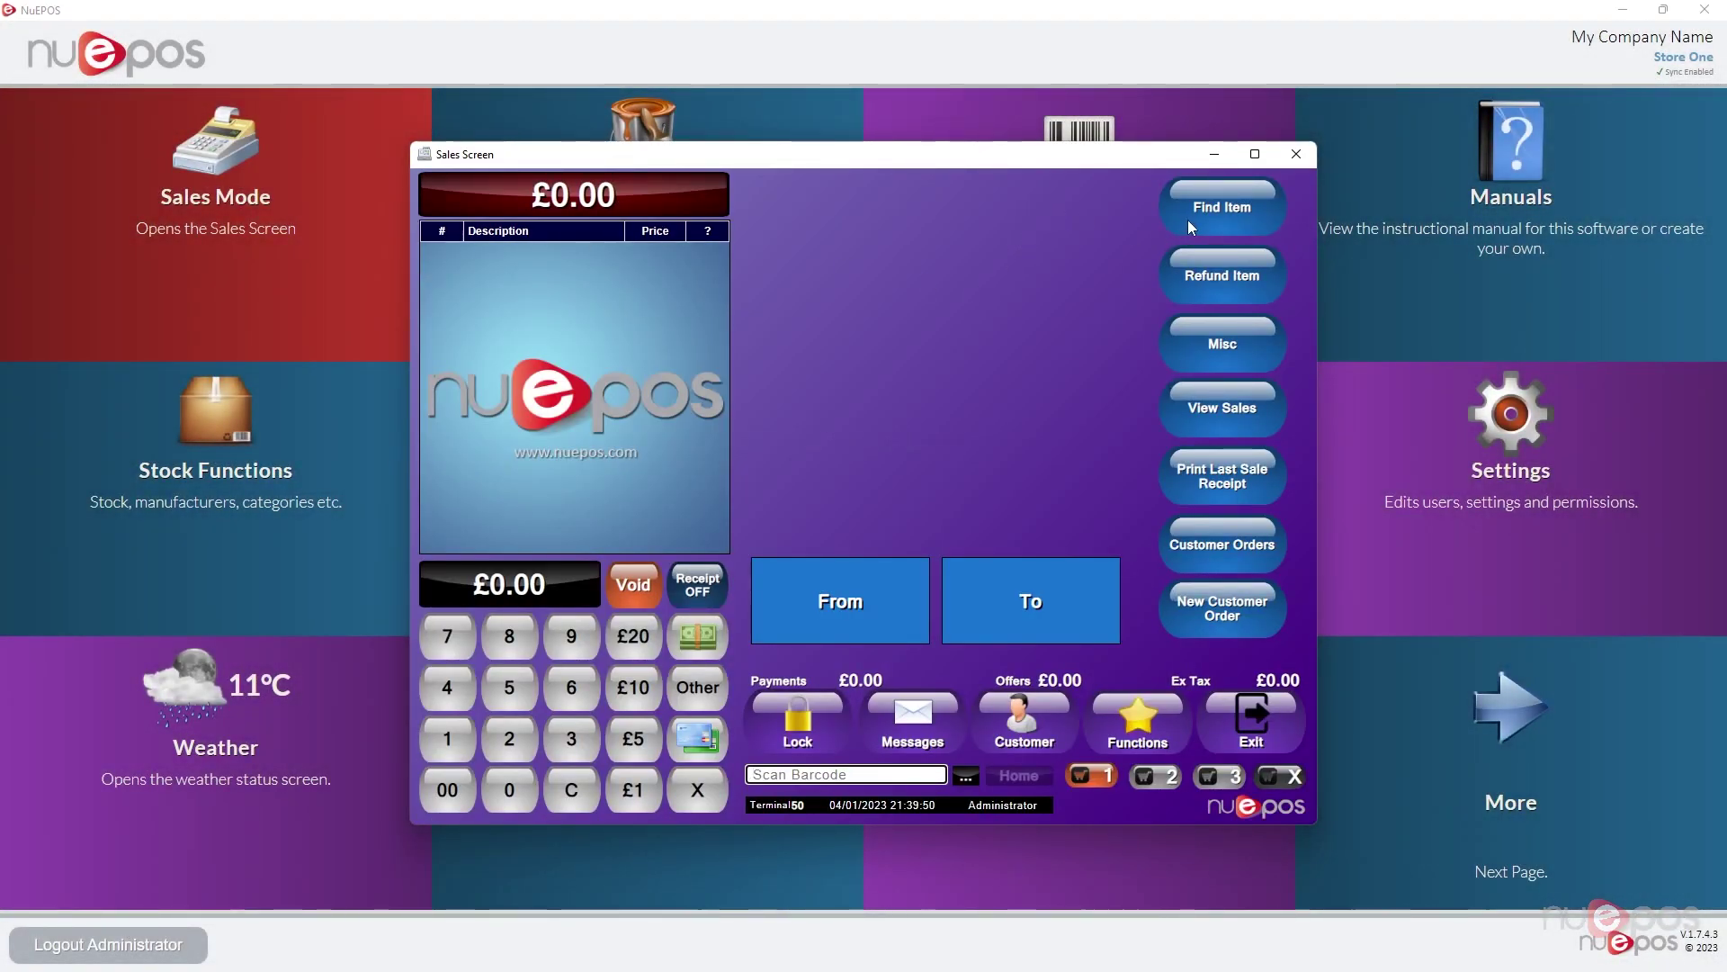
Search 'obj' with Find Item and add Object Example 1 and Object Example 2 to the sale.
left_click(1190, 219)
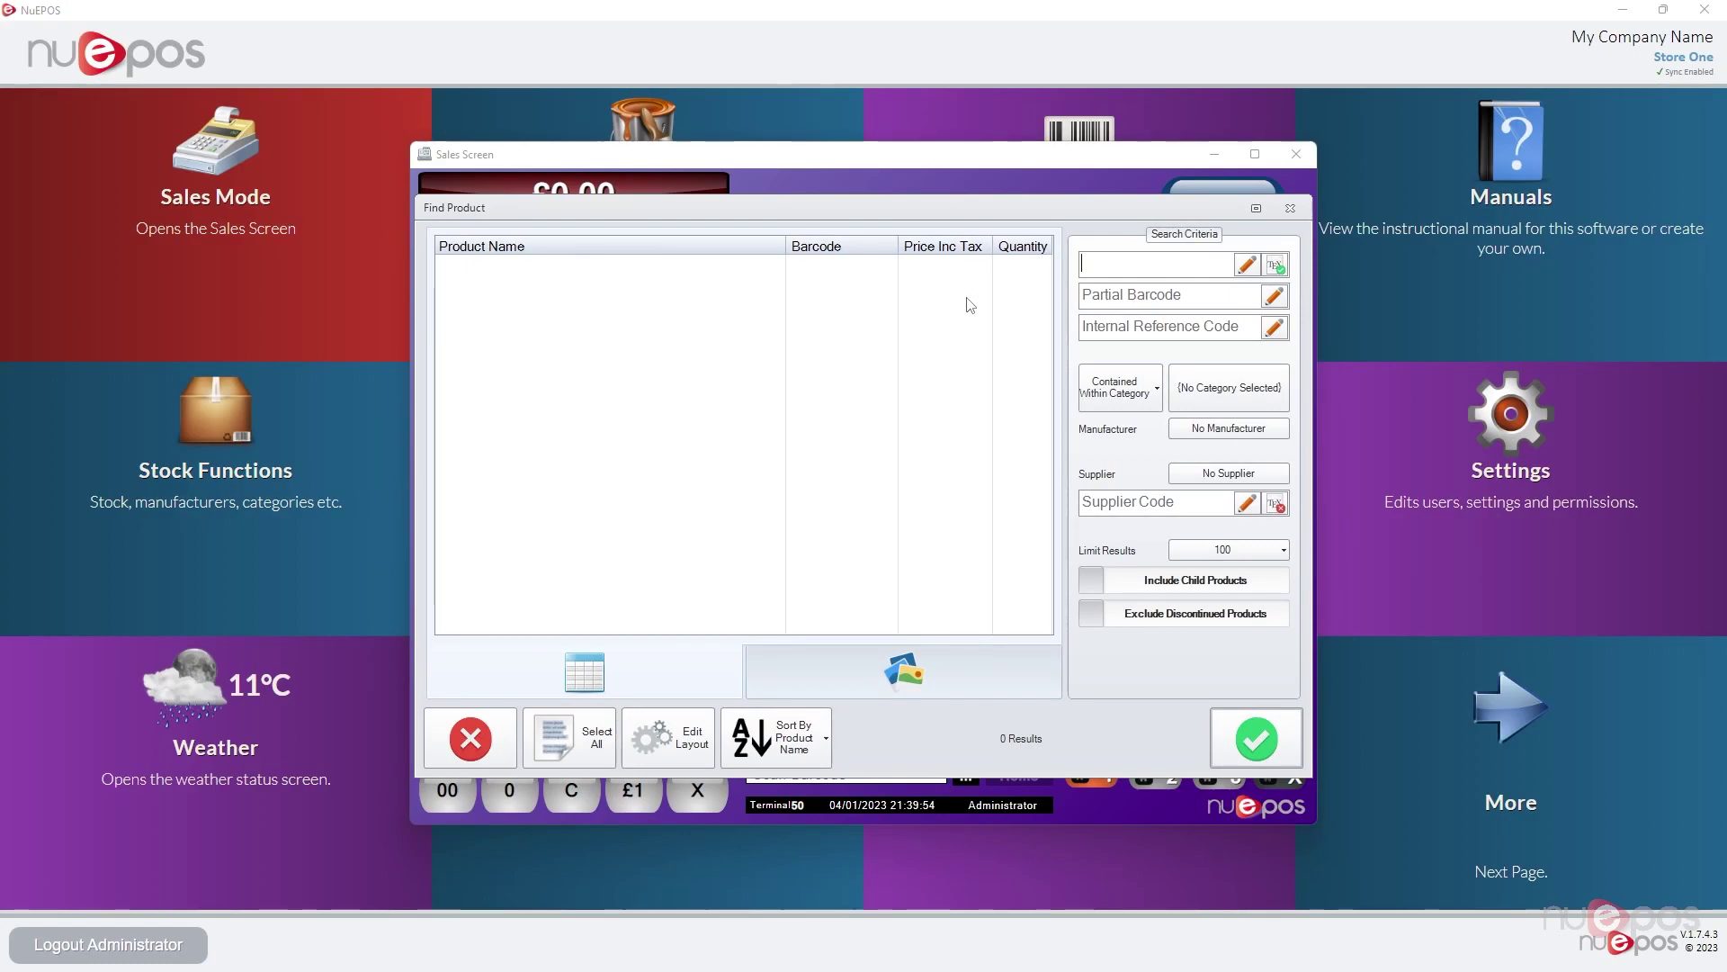
type("obj")
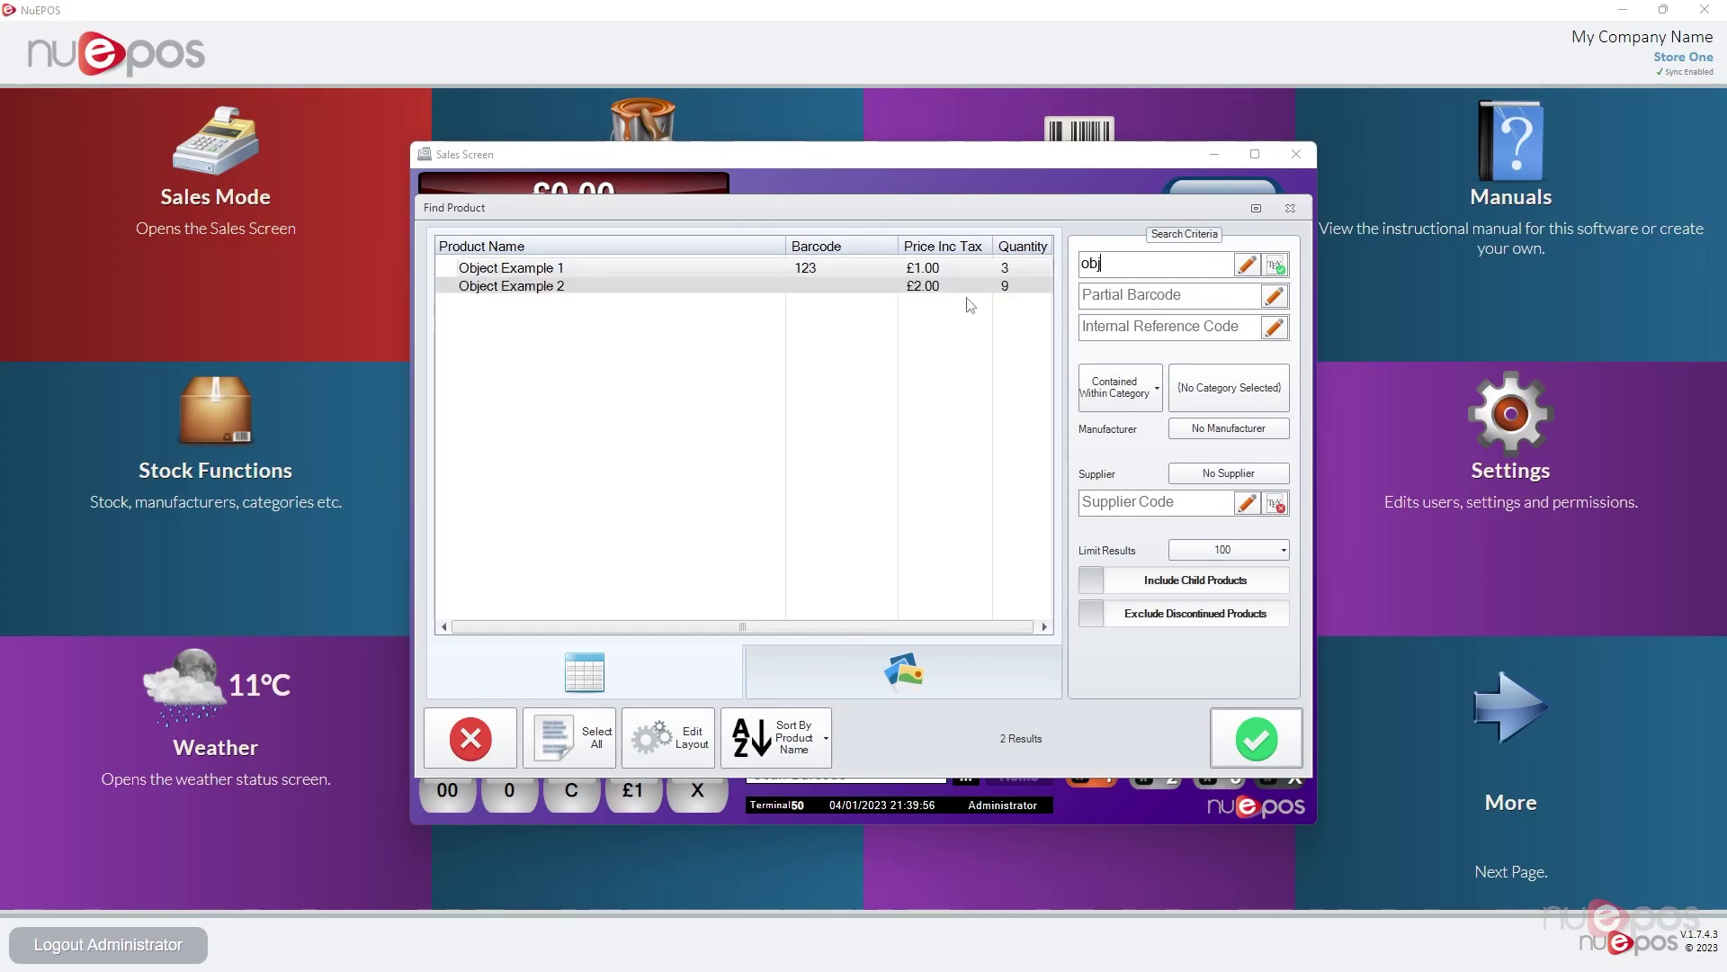
left_click(836, 270)
left_click(838, 286, "shift")
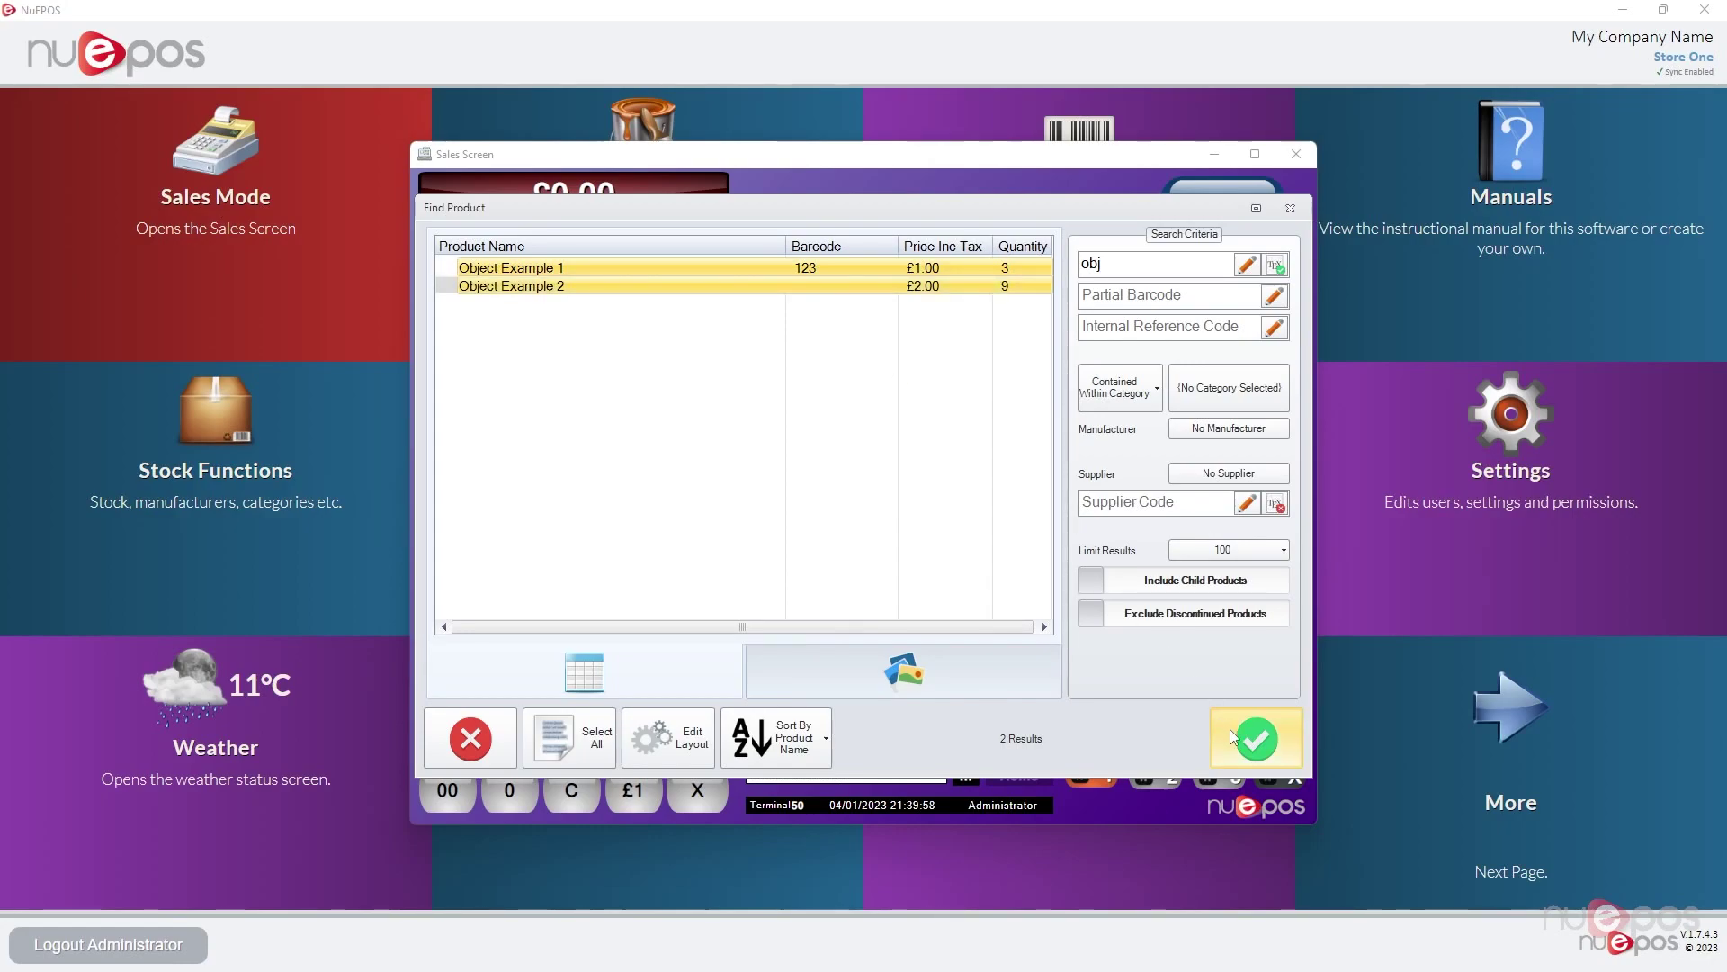
left_click(1256, 738)
Check Object Example 2's Permanent minimum and maximum of 10, then view it in Edit Product.
left_click(711, 285)
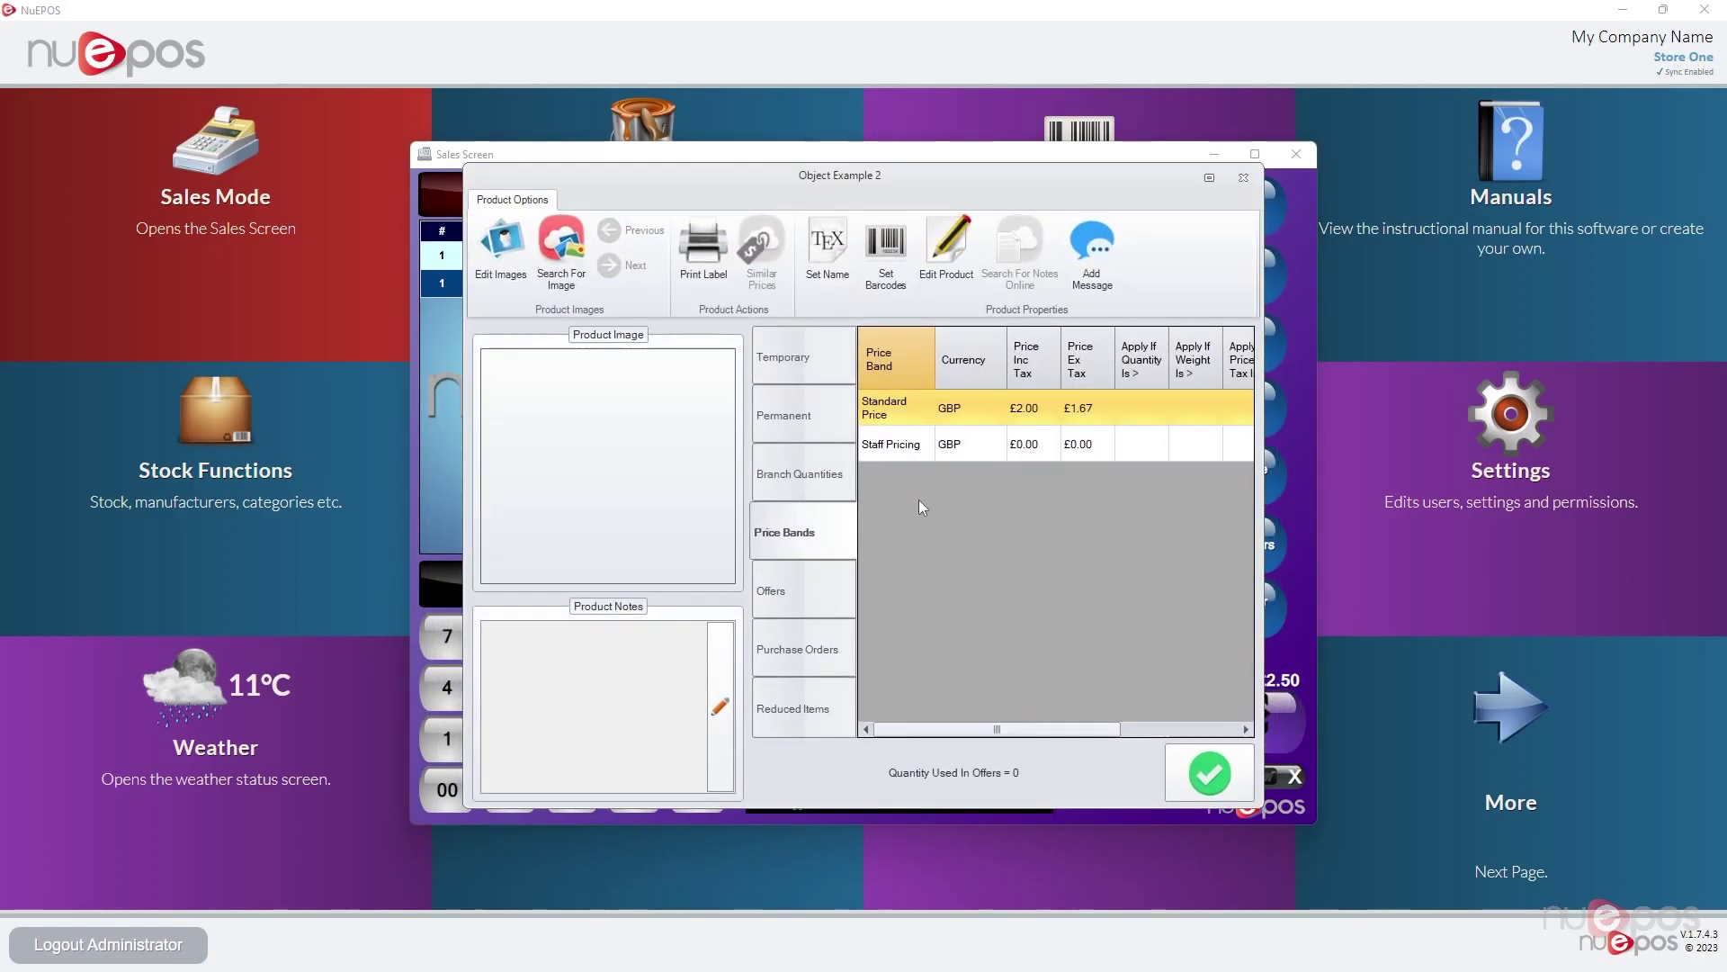
left_click(800, 358)
left_click(801, 415)
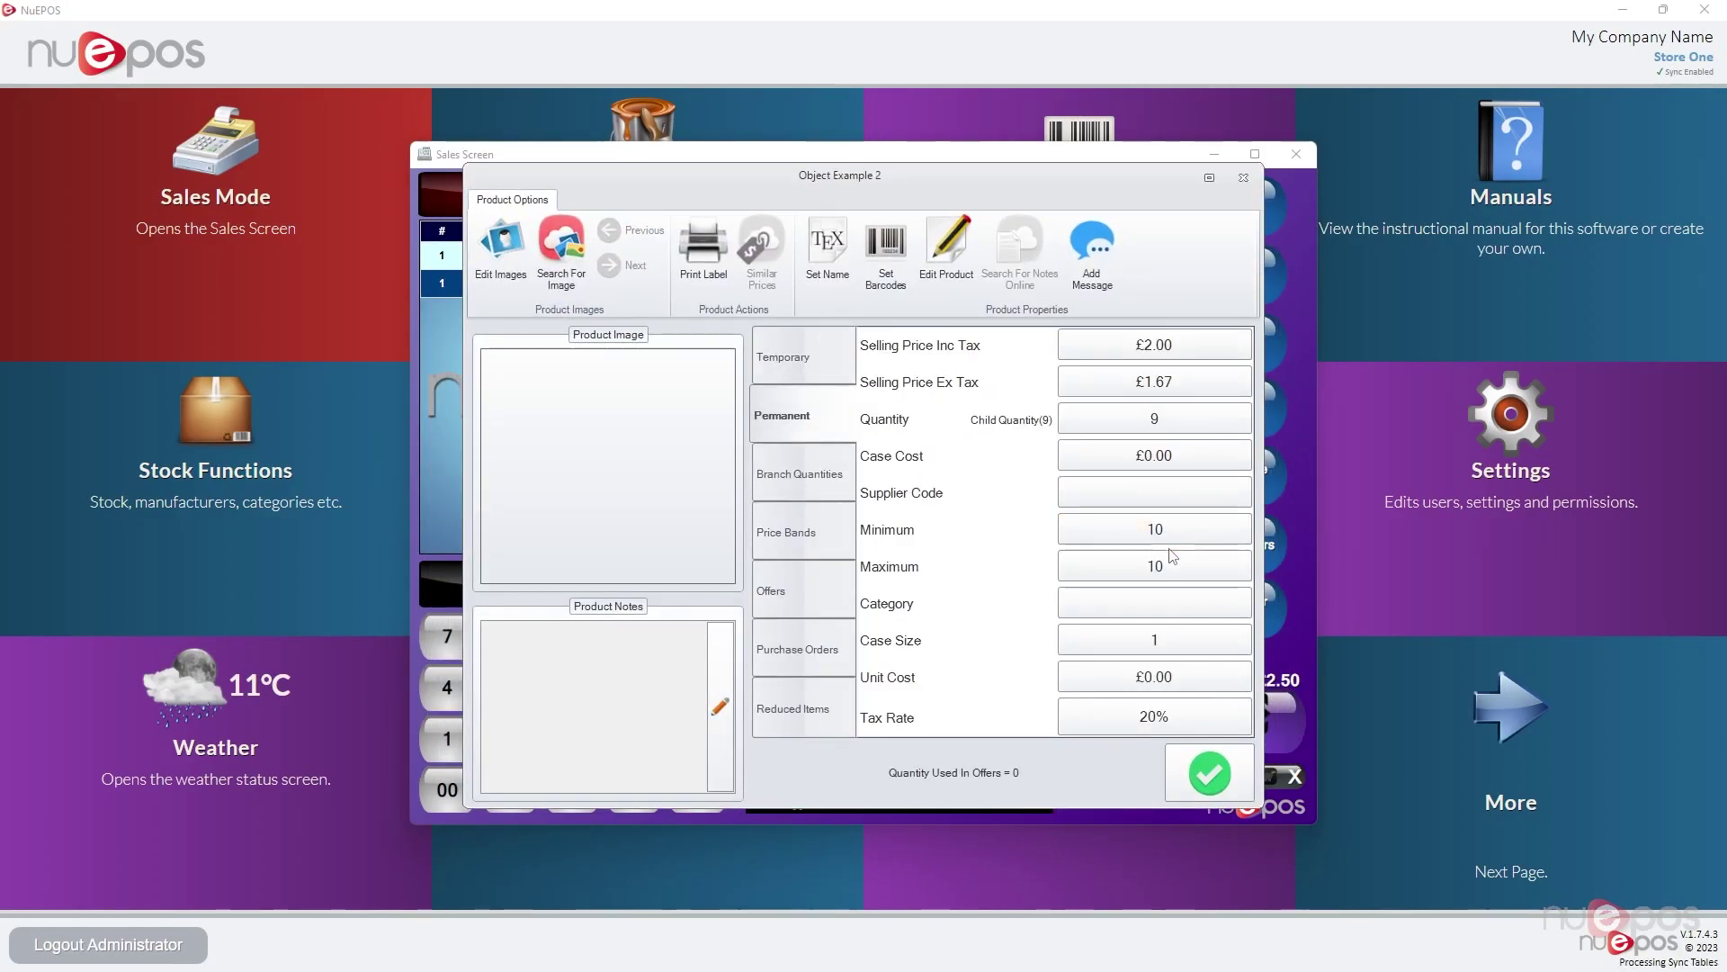
left_click(933, 284)
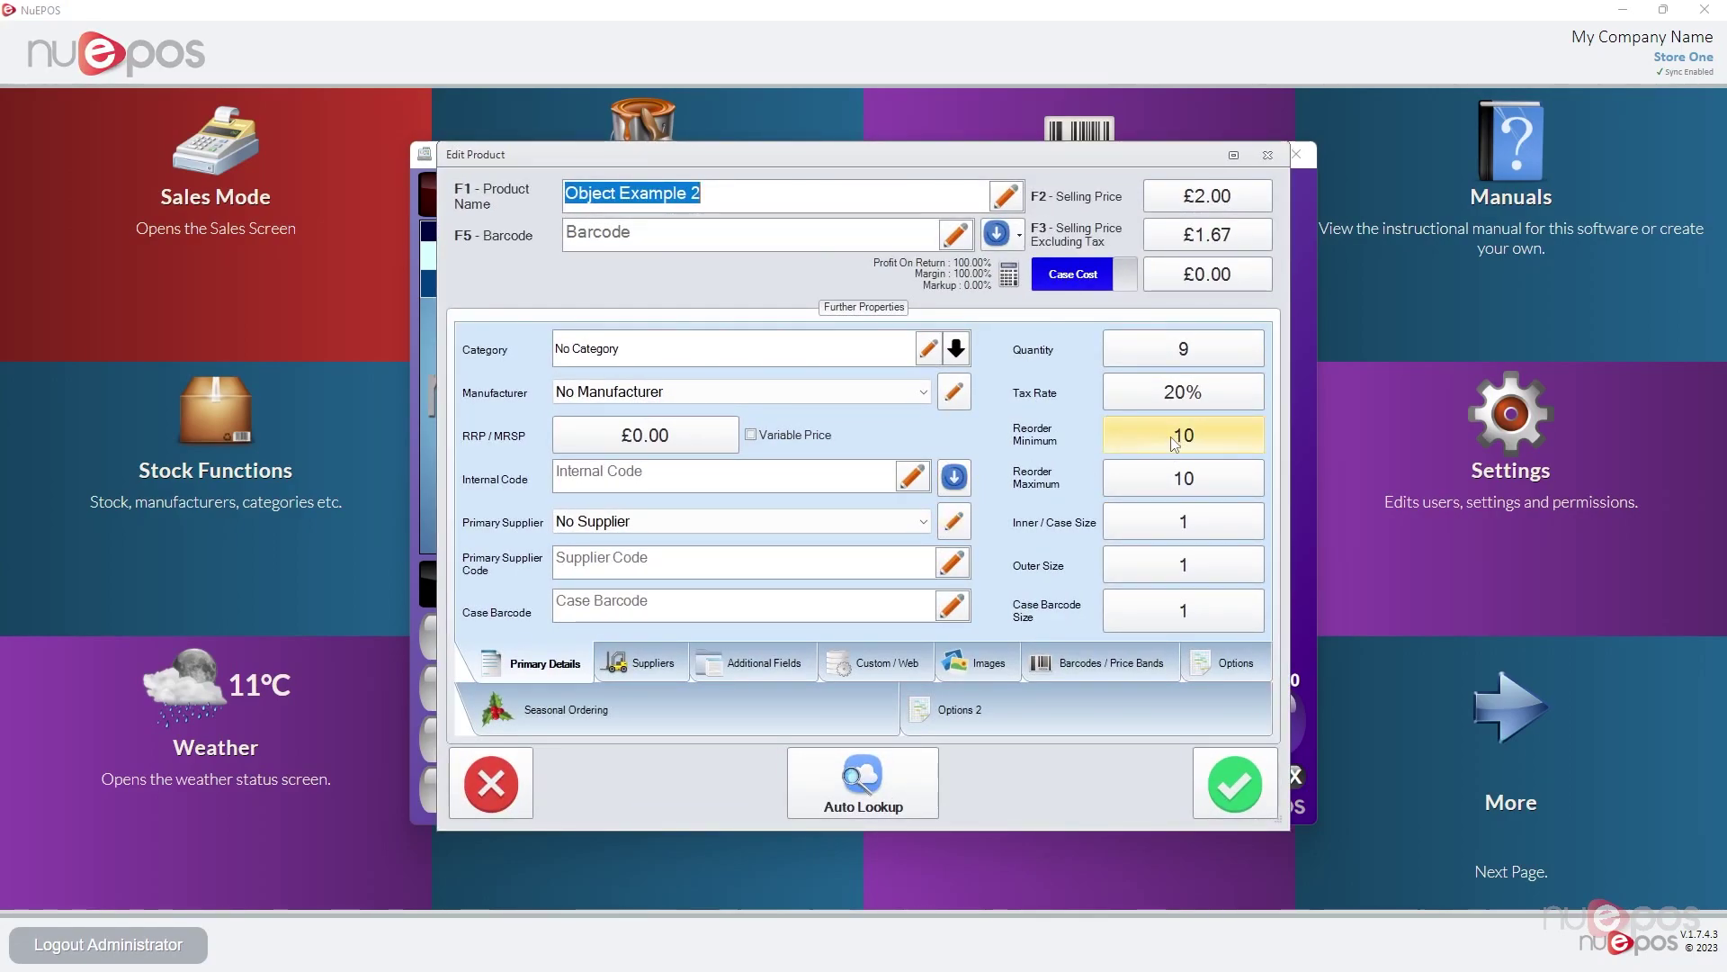
Cancel the product editor unsaved and void the £3.00 sale back to £0.00.
left_click(491, 783)
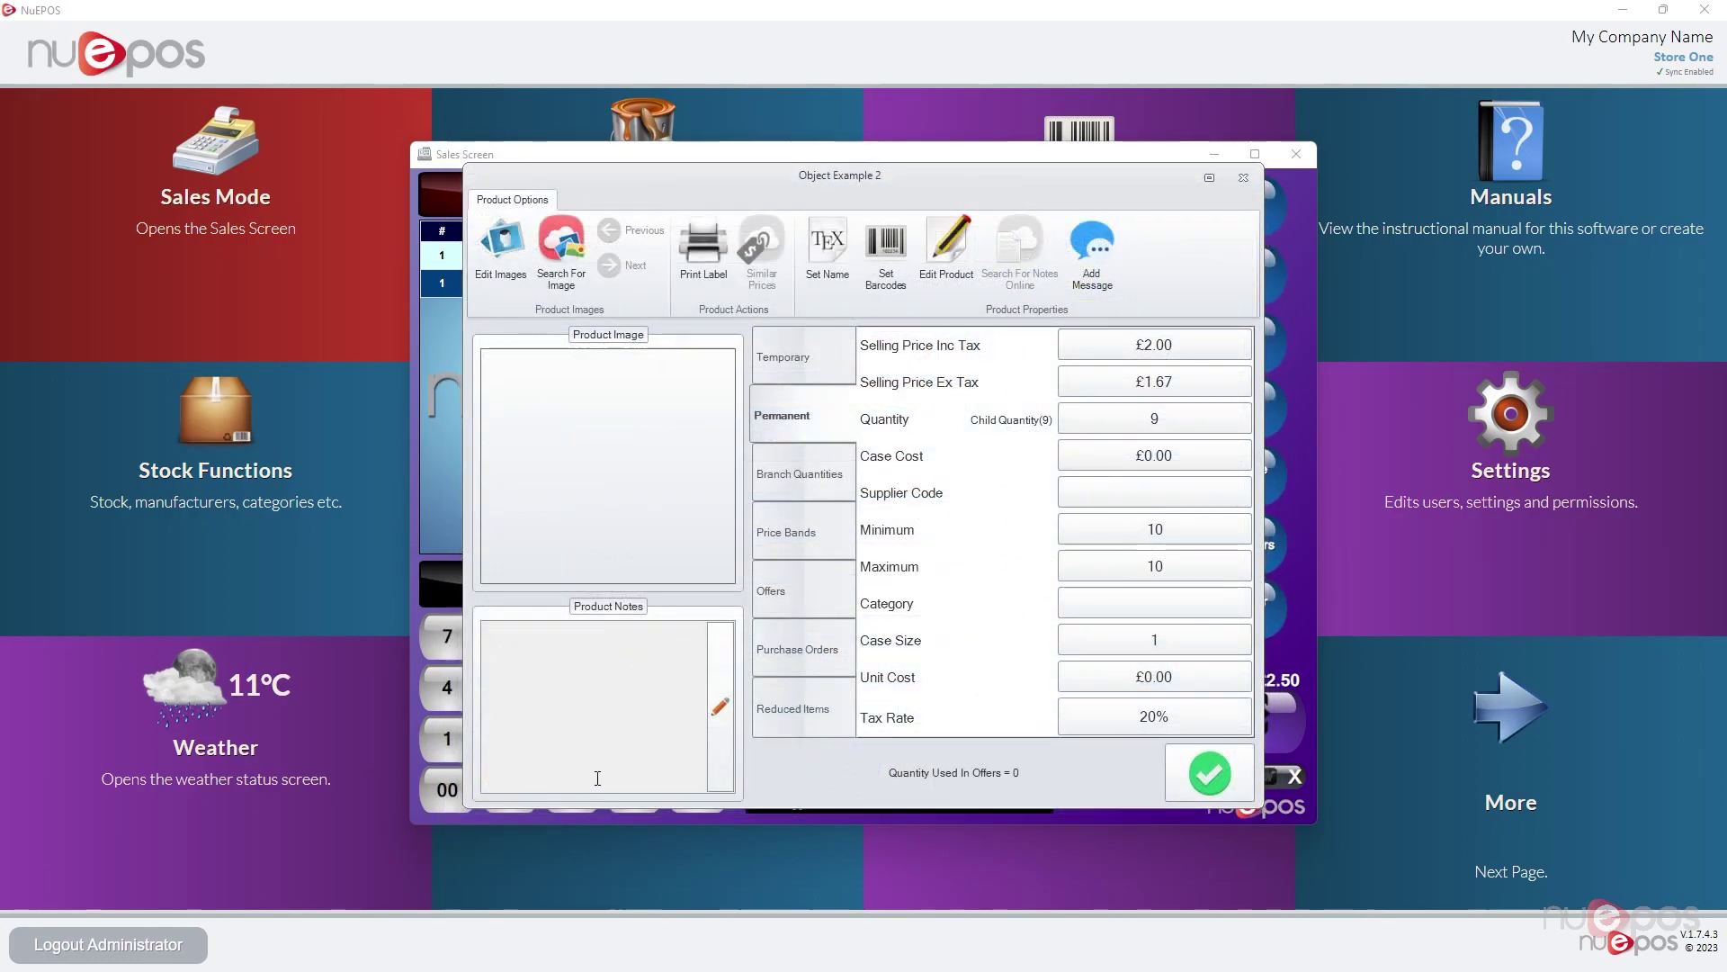
left_click(1243, 177)
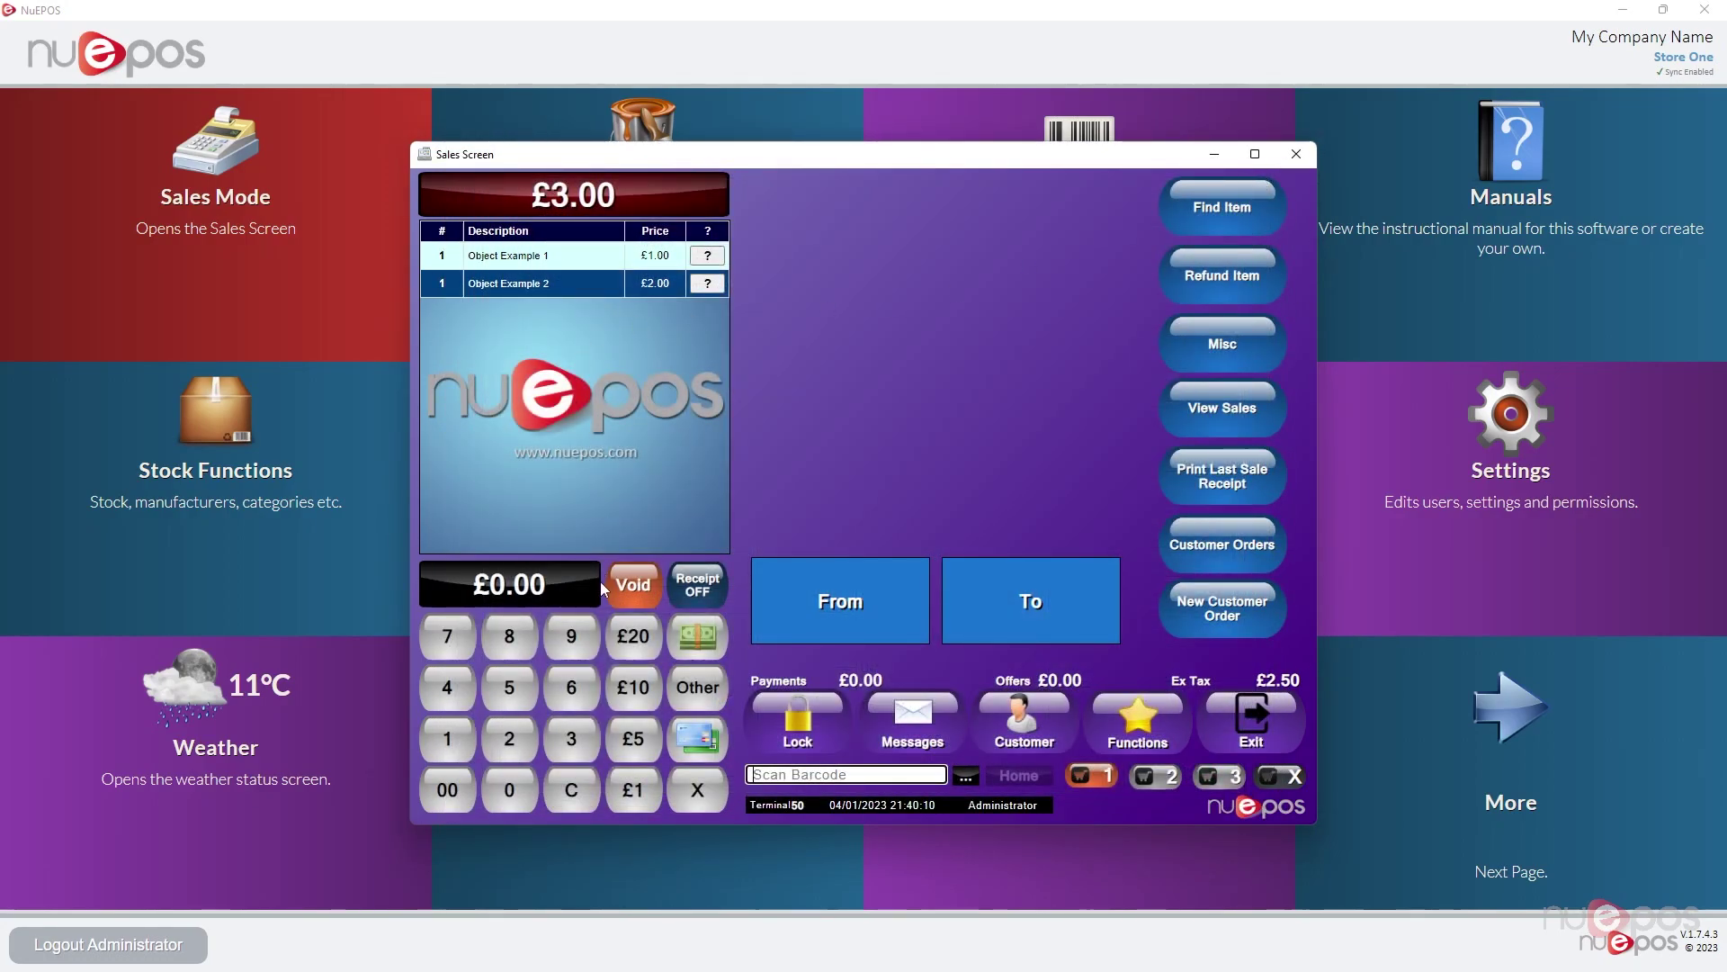
left_click(630, 584)
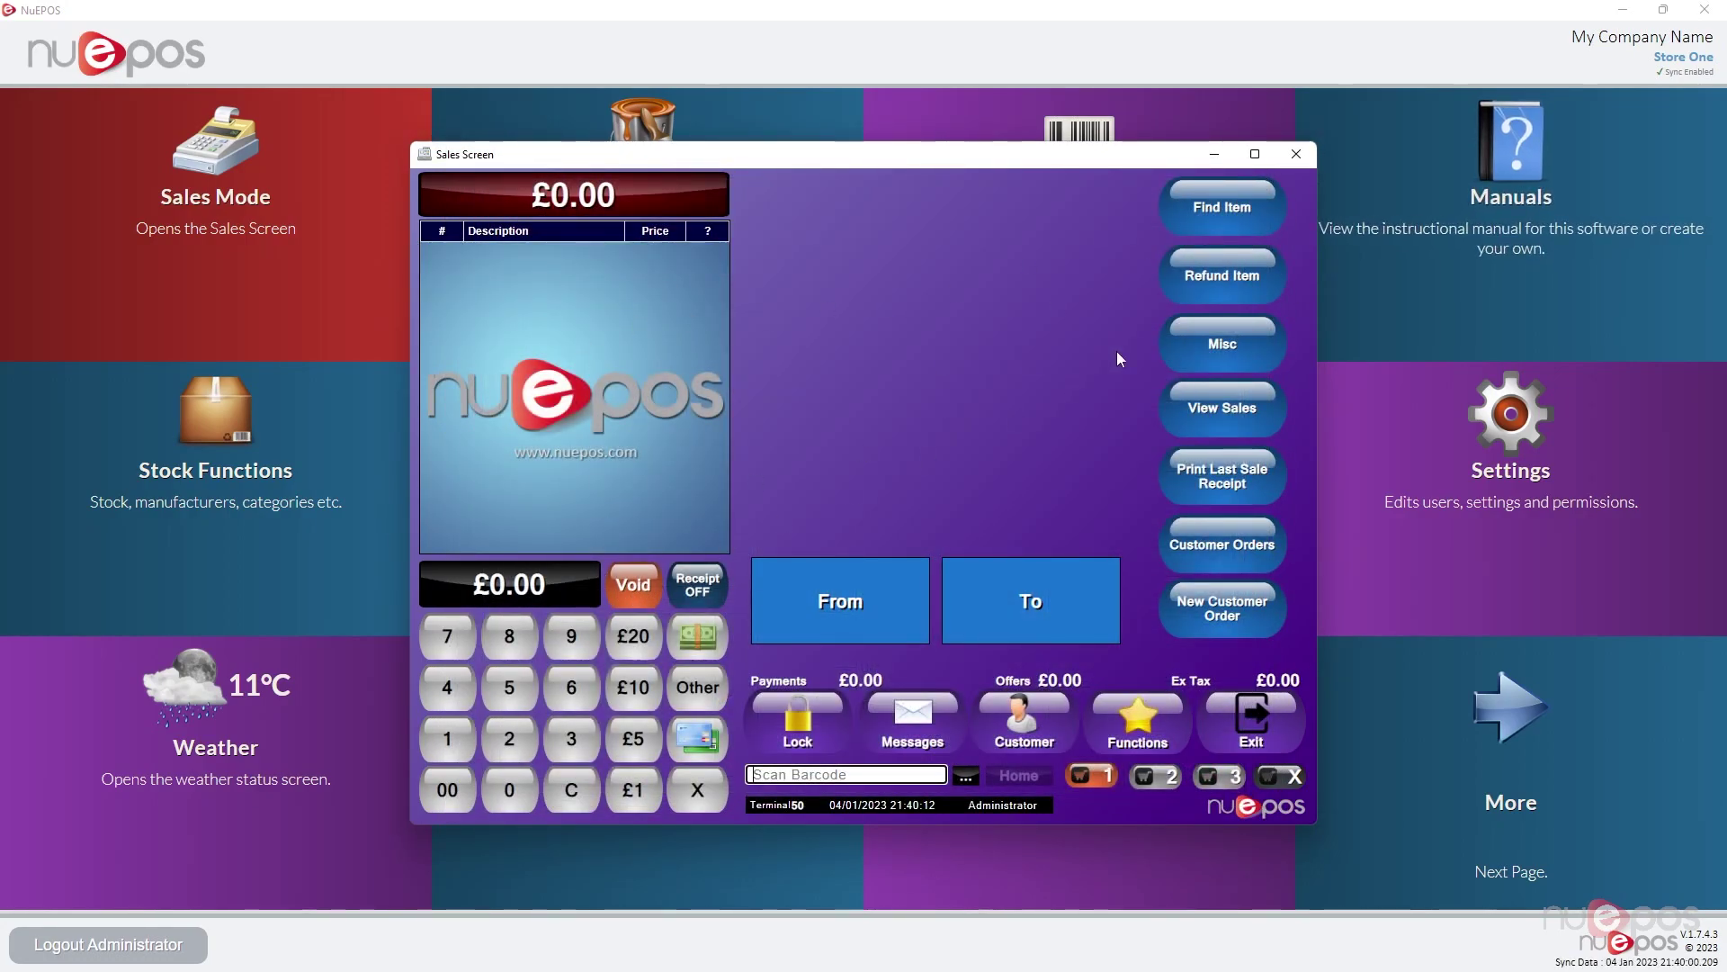
Leave the Sales Screen and go to Stock Functions > Stock Manager.
left_click(1295, 154)
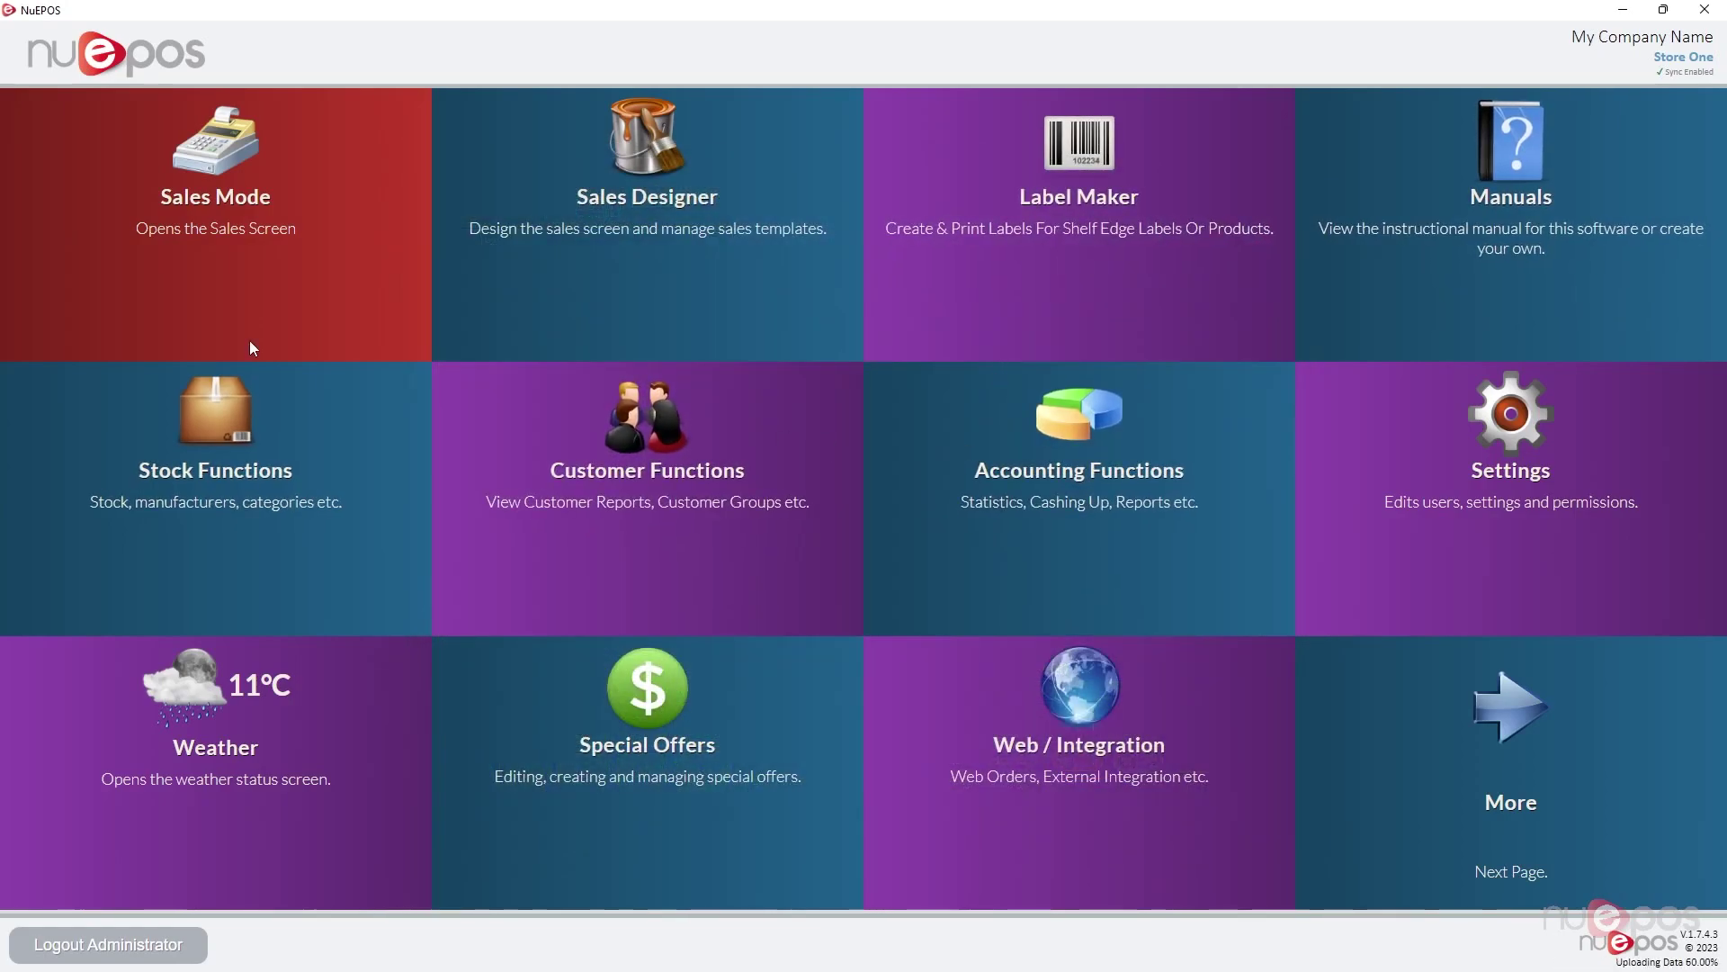
left_click(277, 394)
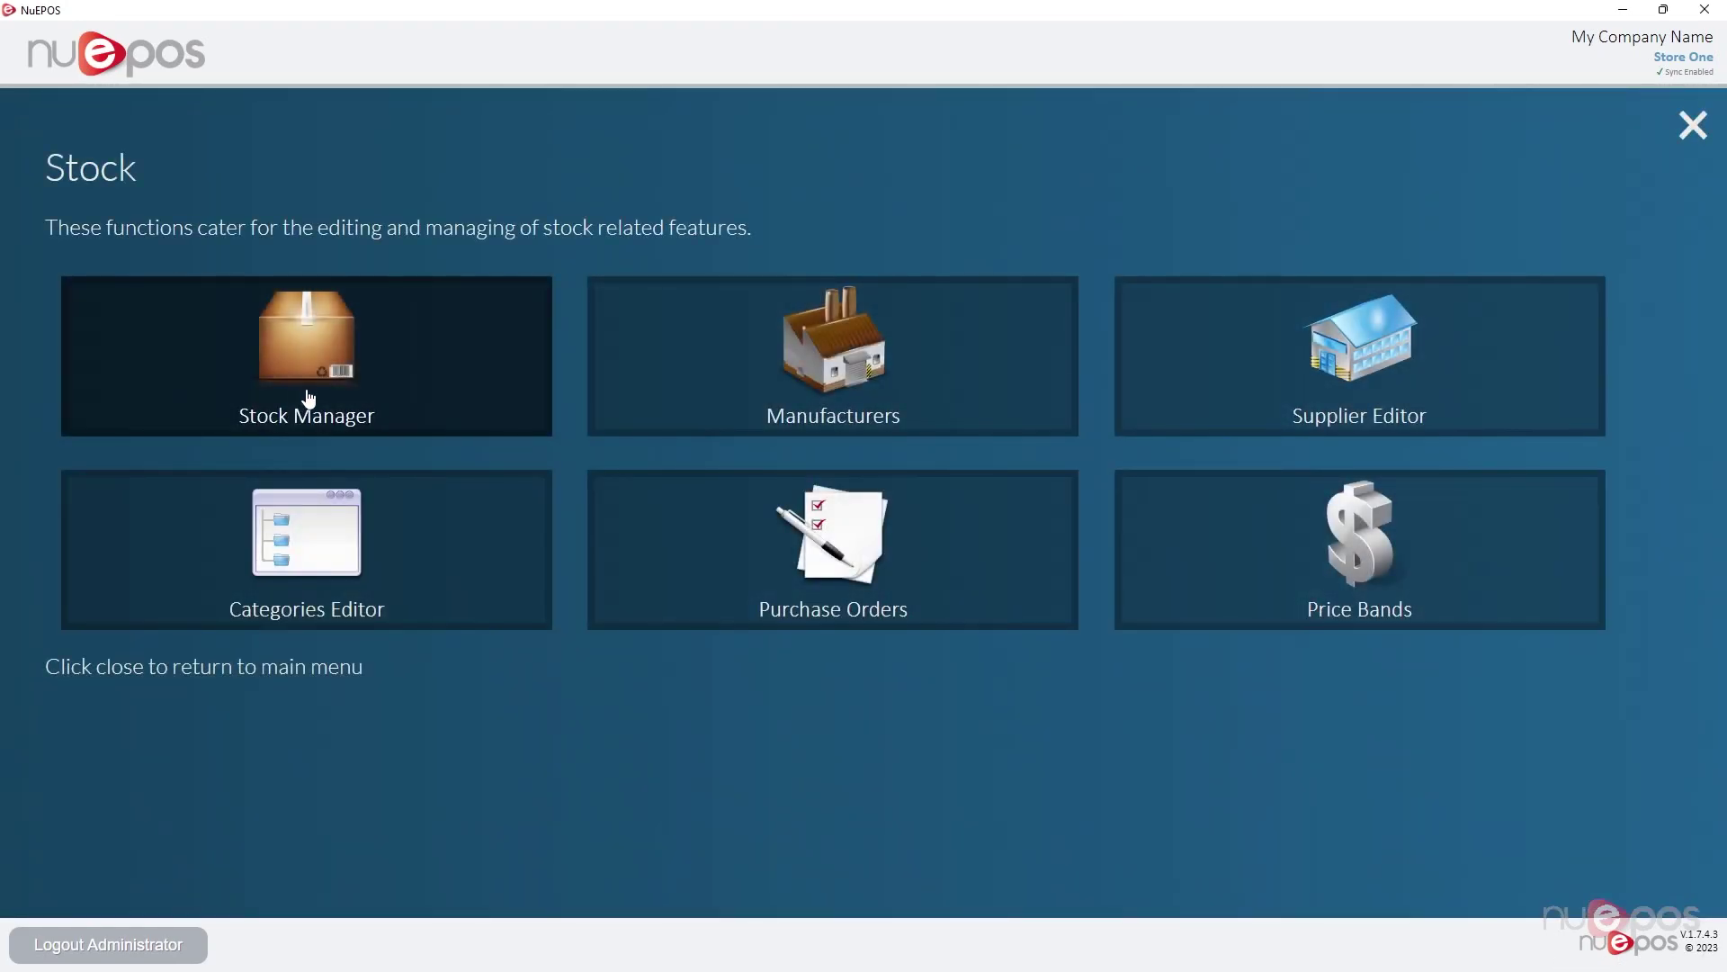
left_click(302, 401)
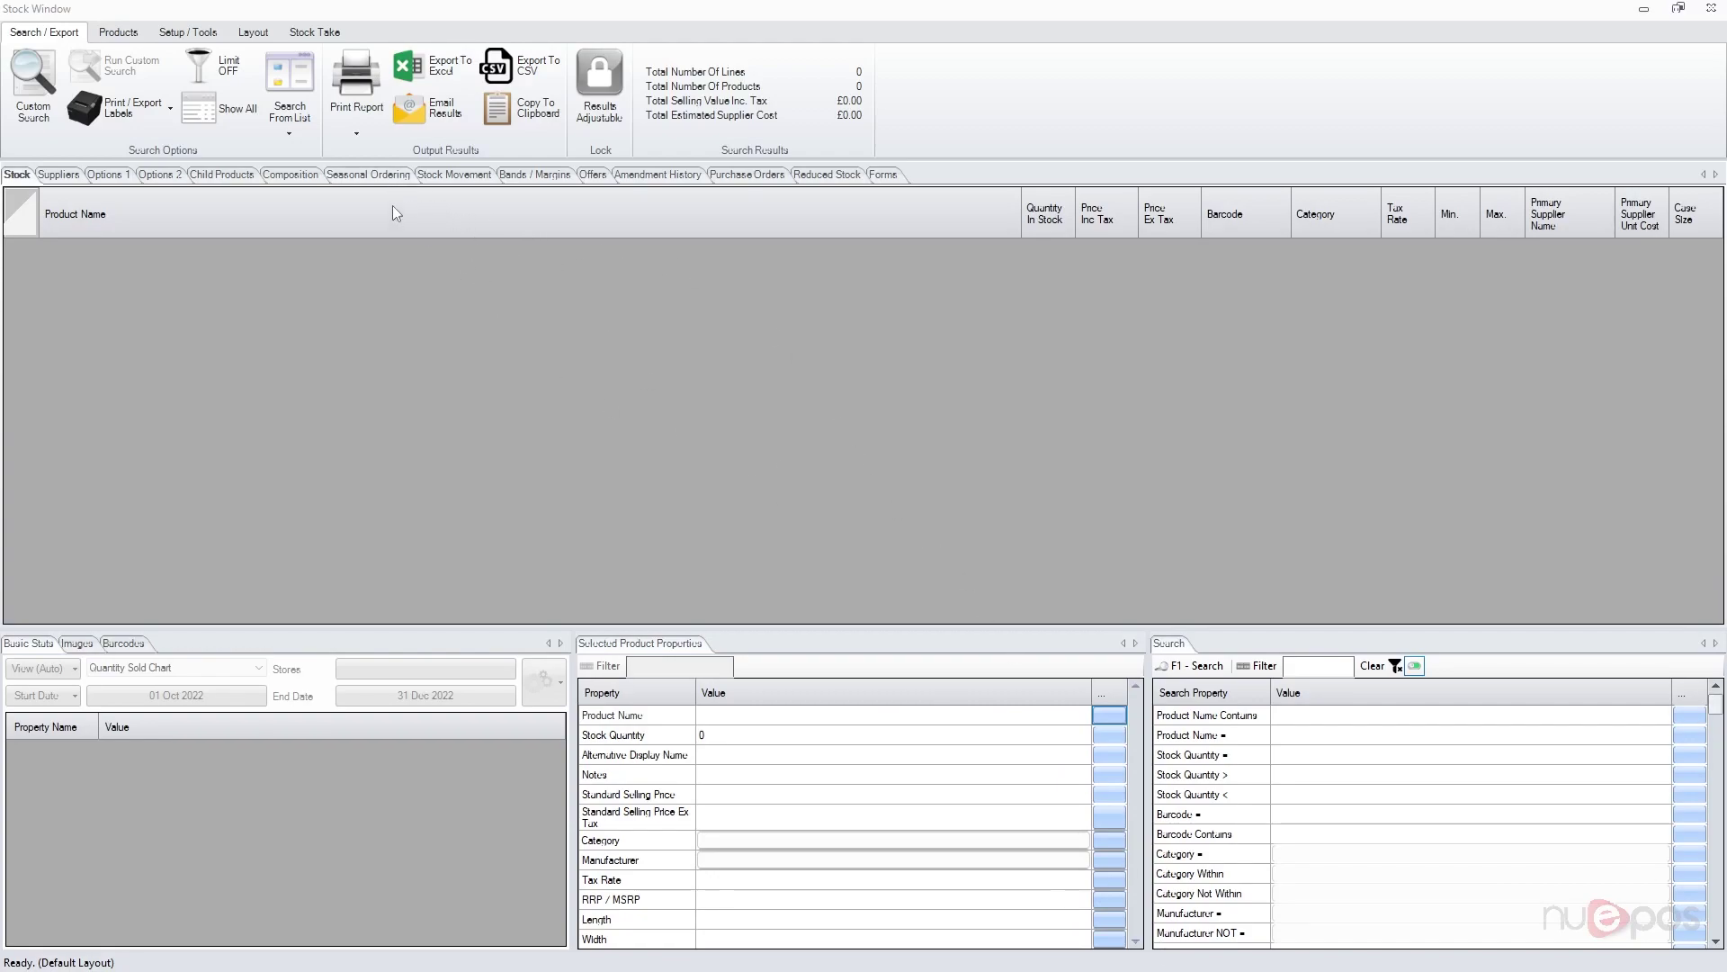
List all stock and show Jack Daniels Whiskey 1.5L's empty Seasonal Ordering records.
left_click(1222, 663)
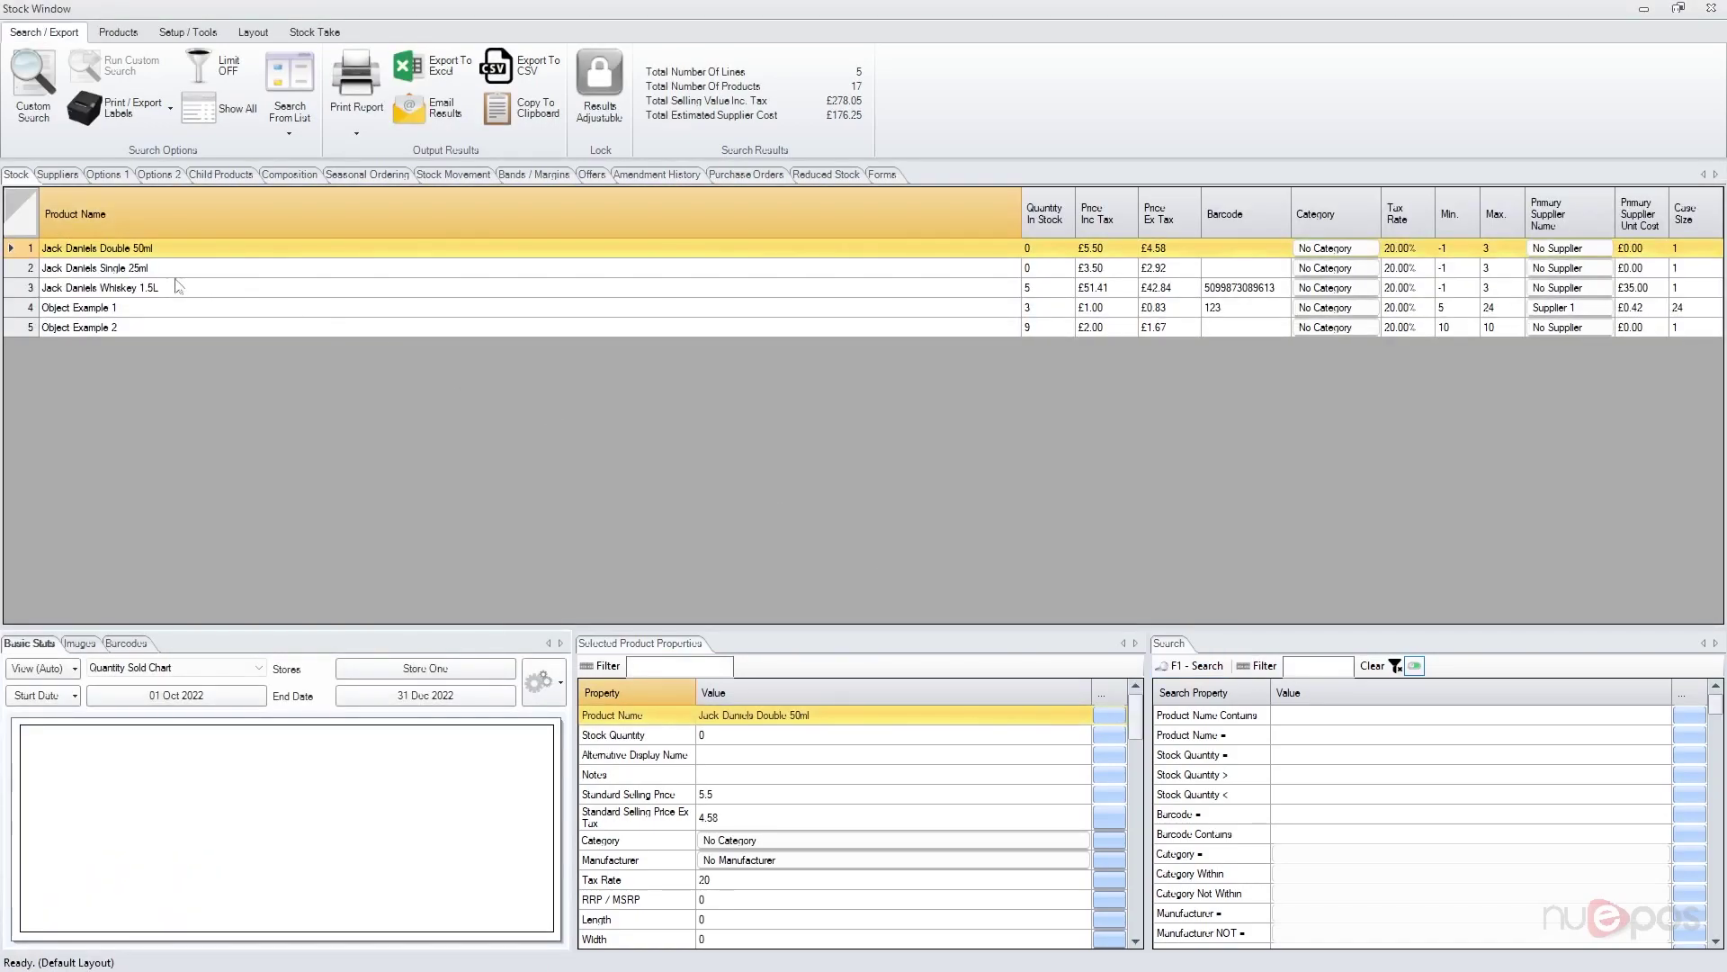
left_click(146, 288)
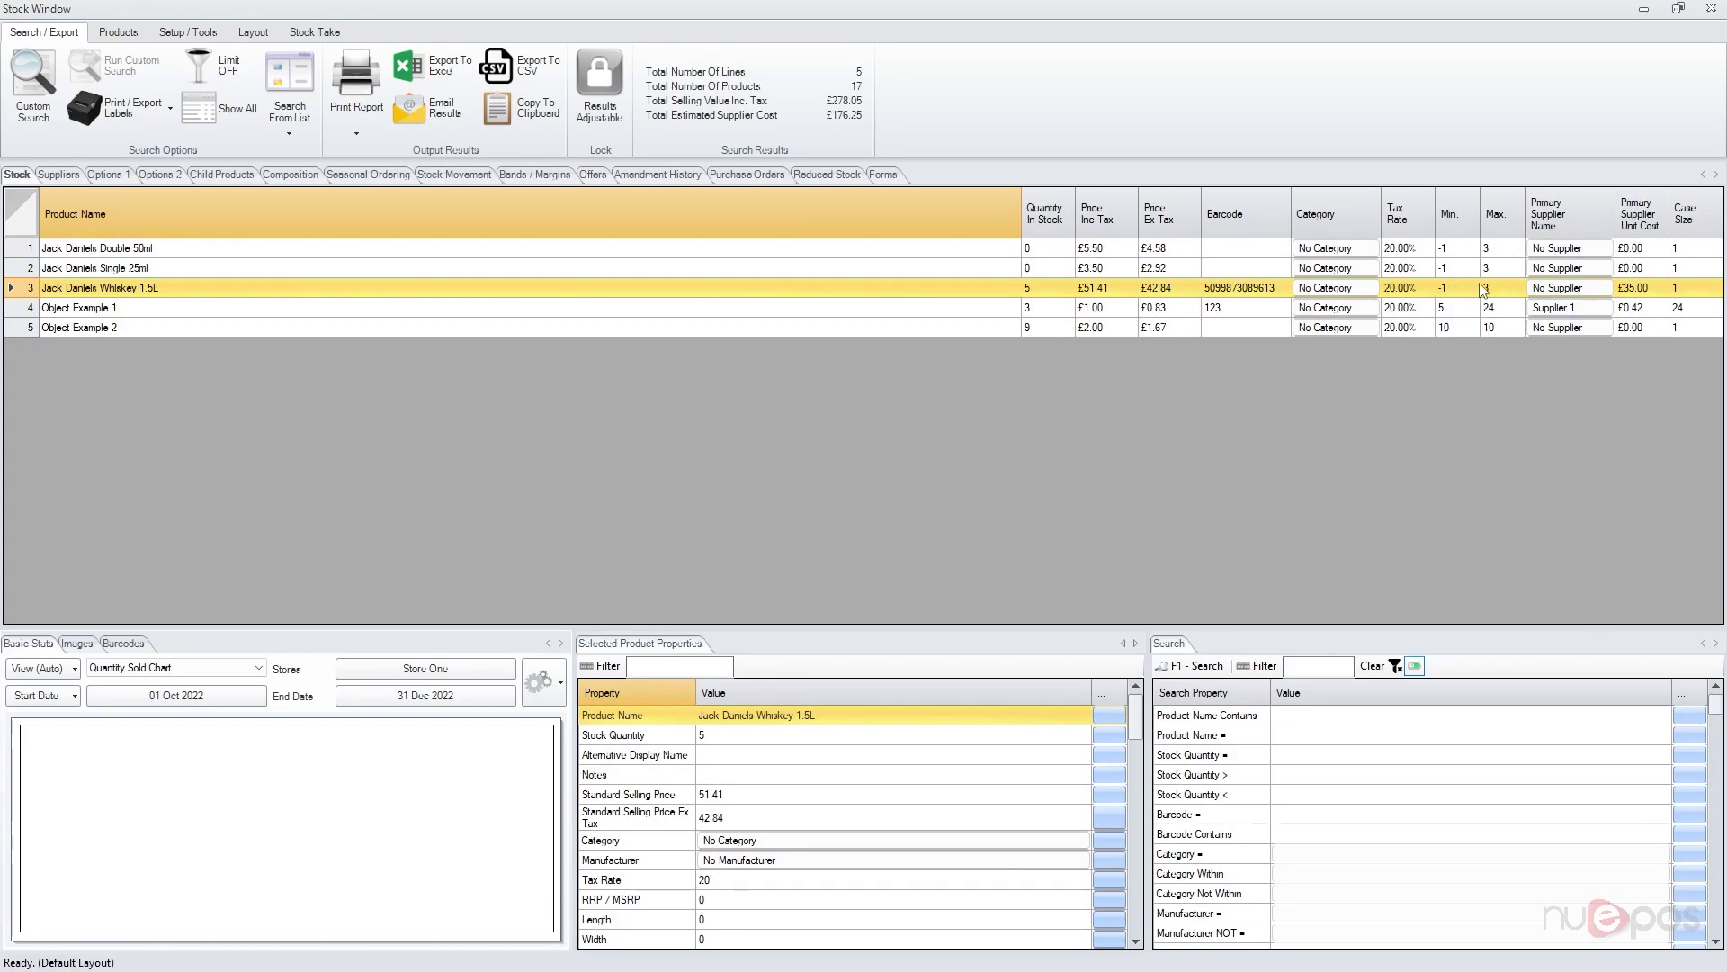
left_click(365, 176)
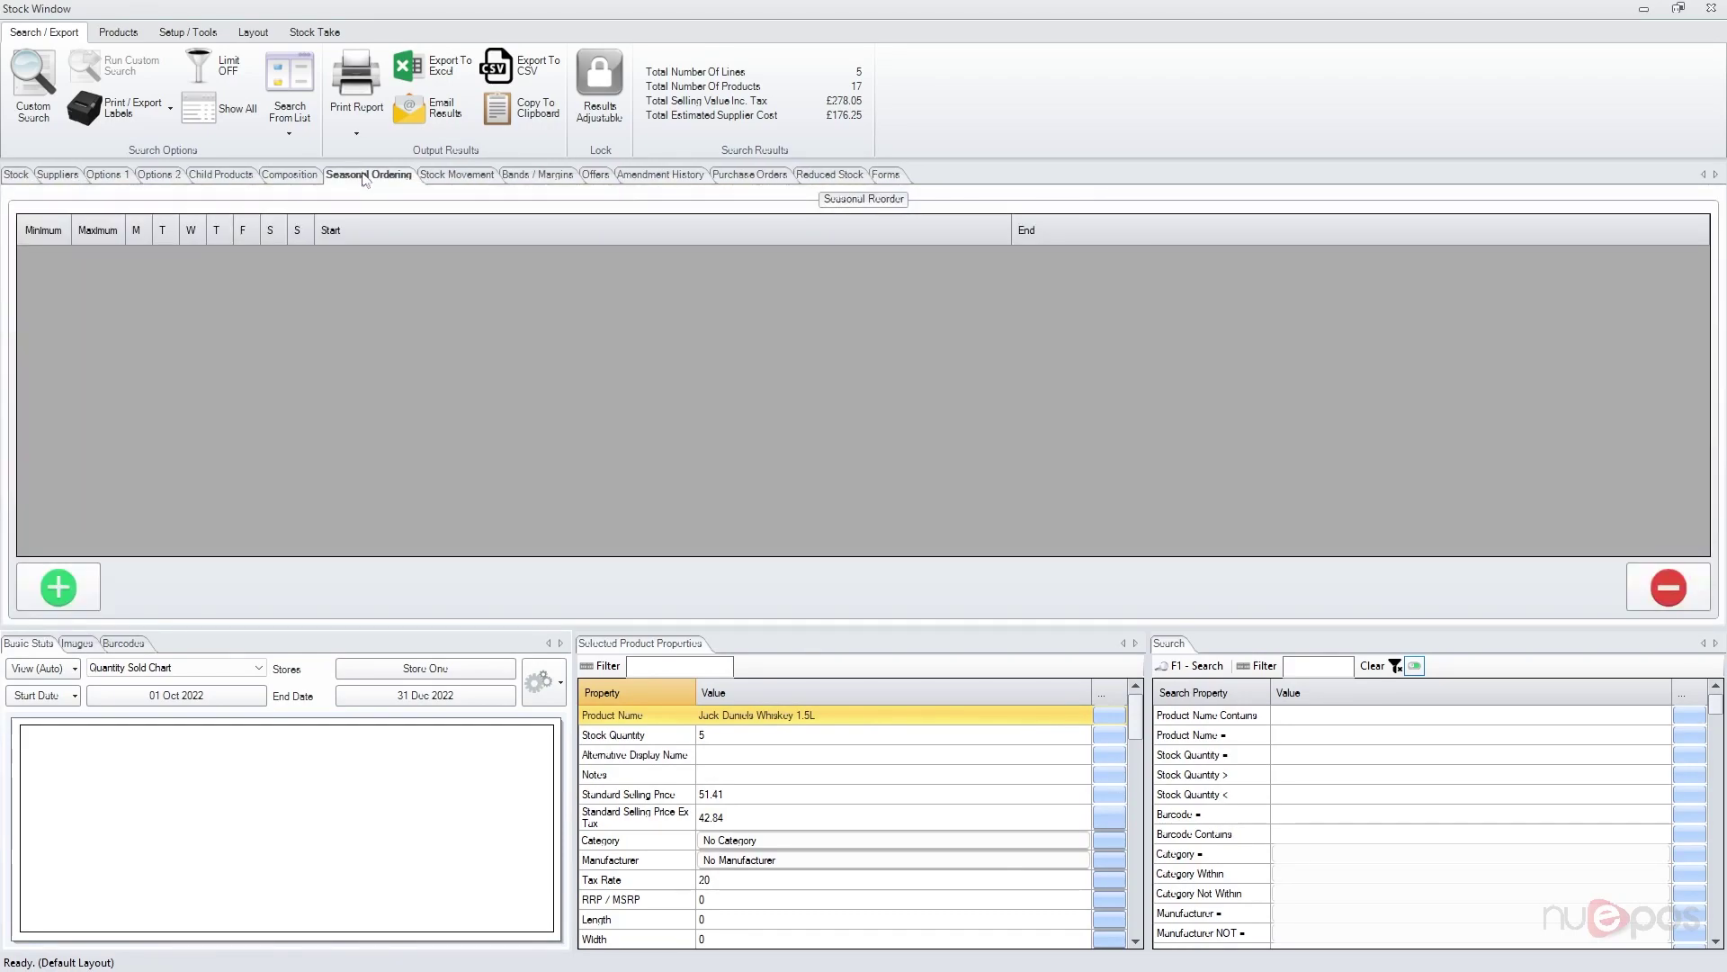
Start a new min/max override with Between Dates on, cancelling the month picker and reviewing the weekdays.
left_click(79, 583)
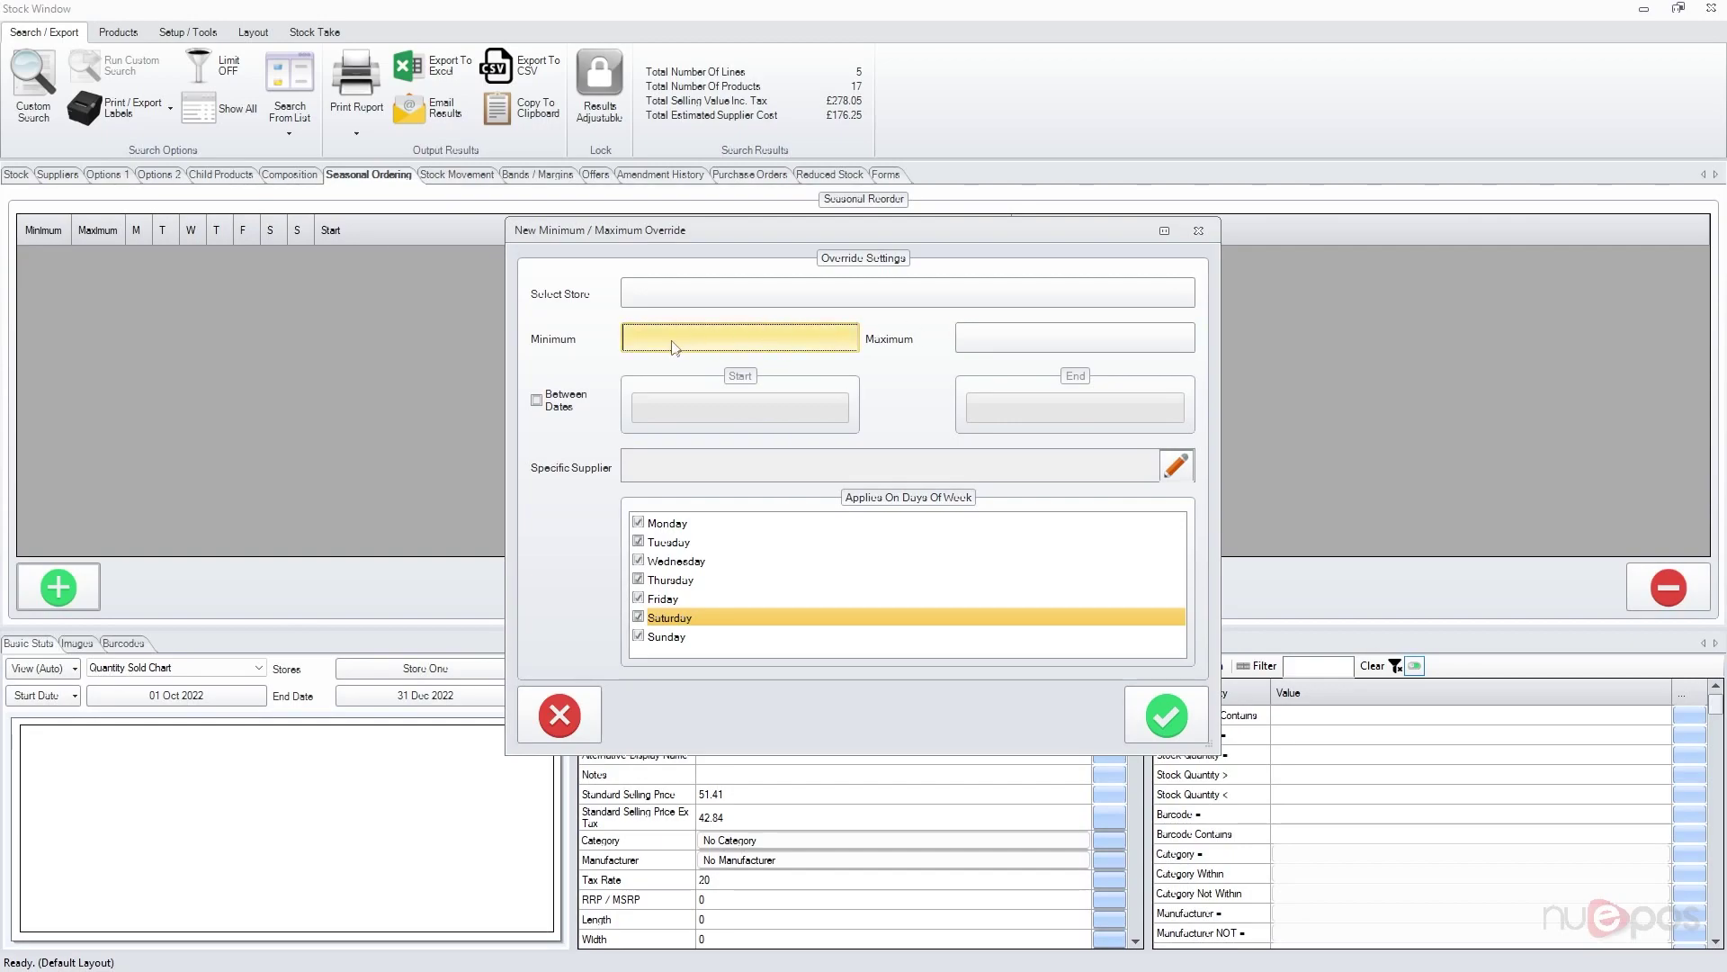
left_click(560, 405)
left_click(737, 410)
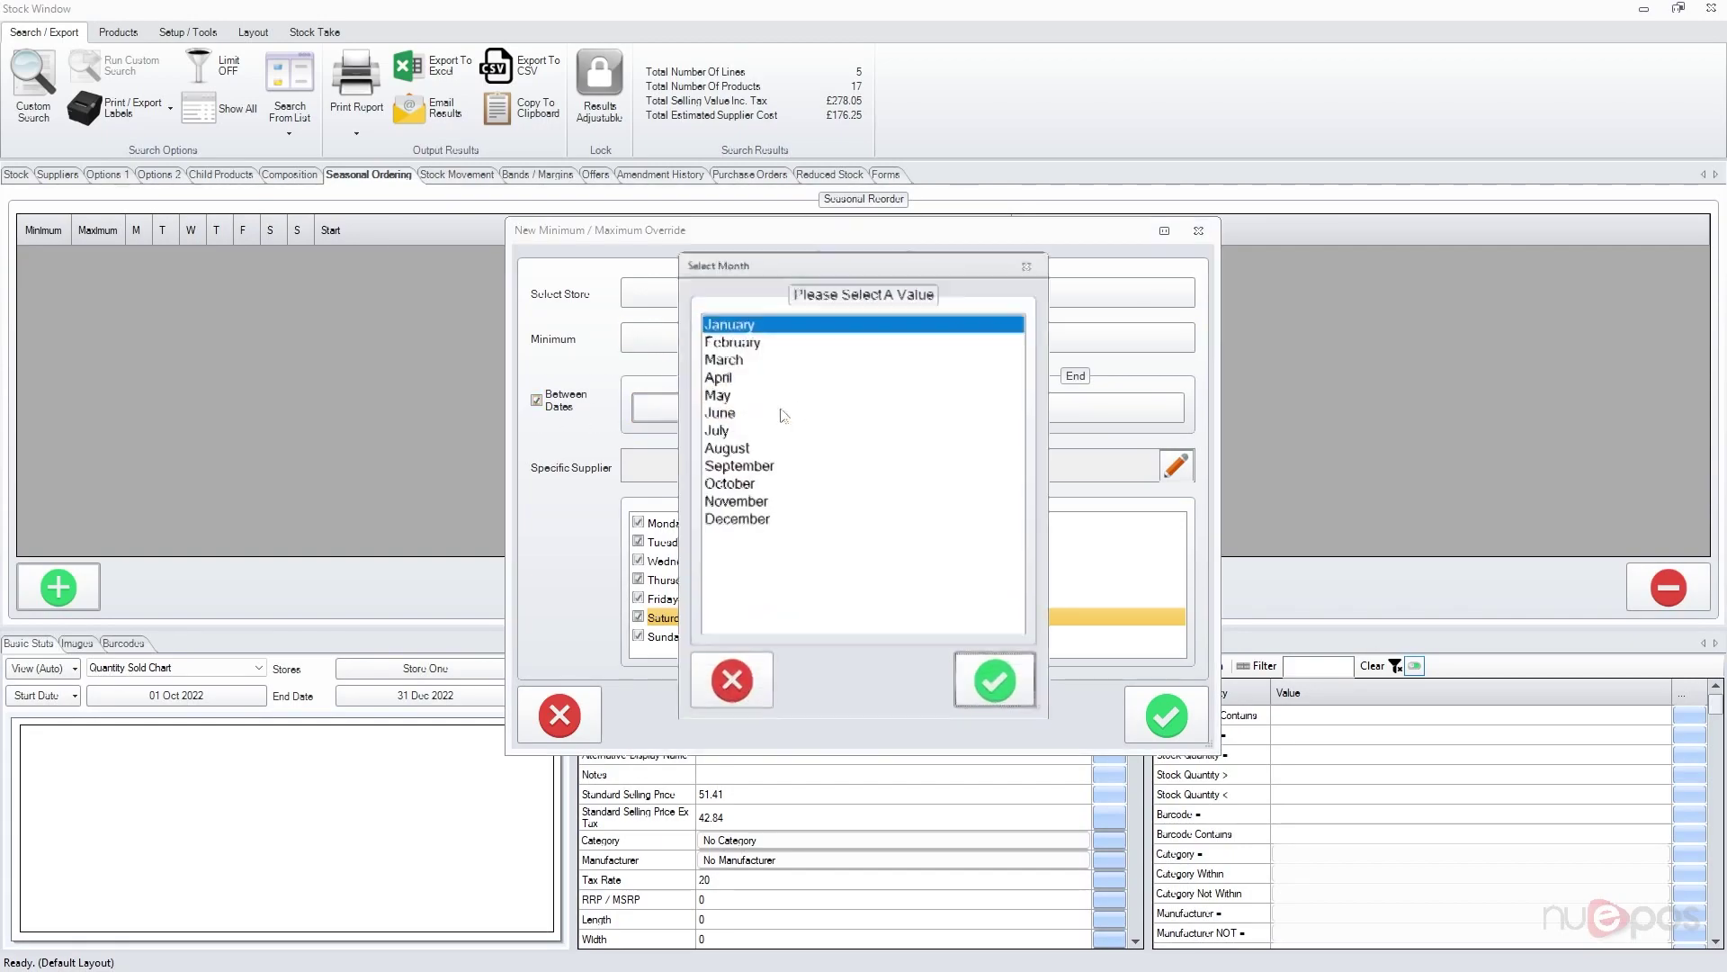
left_click(731, 675)
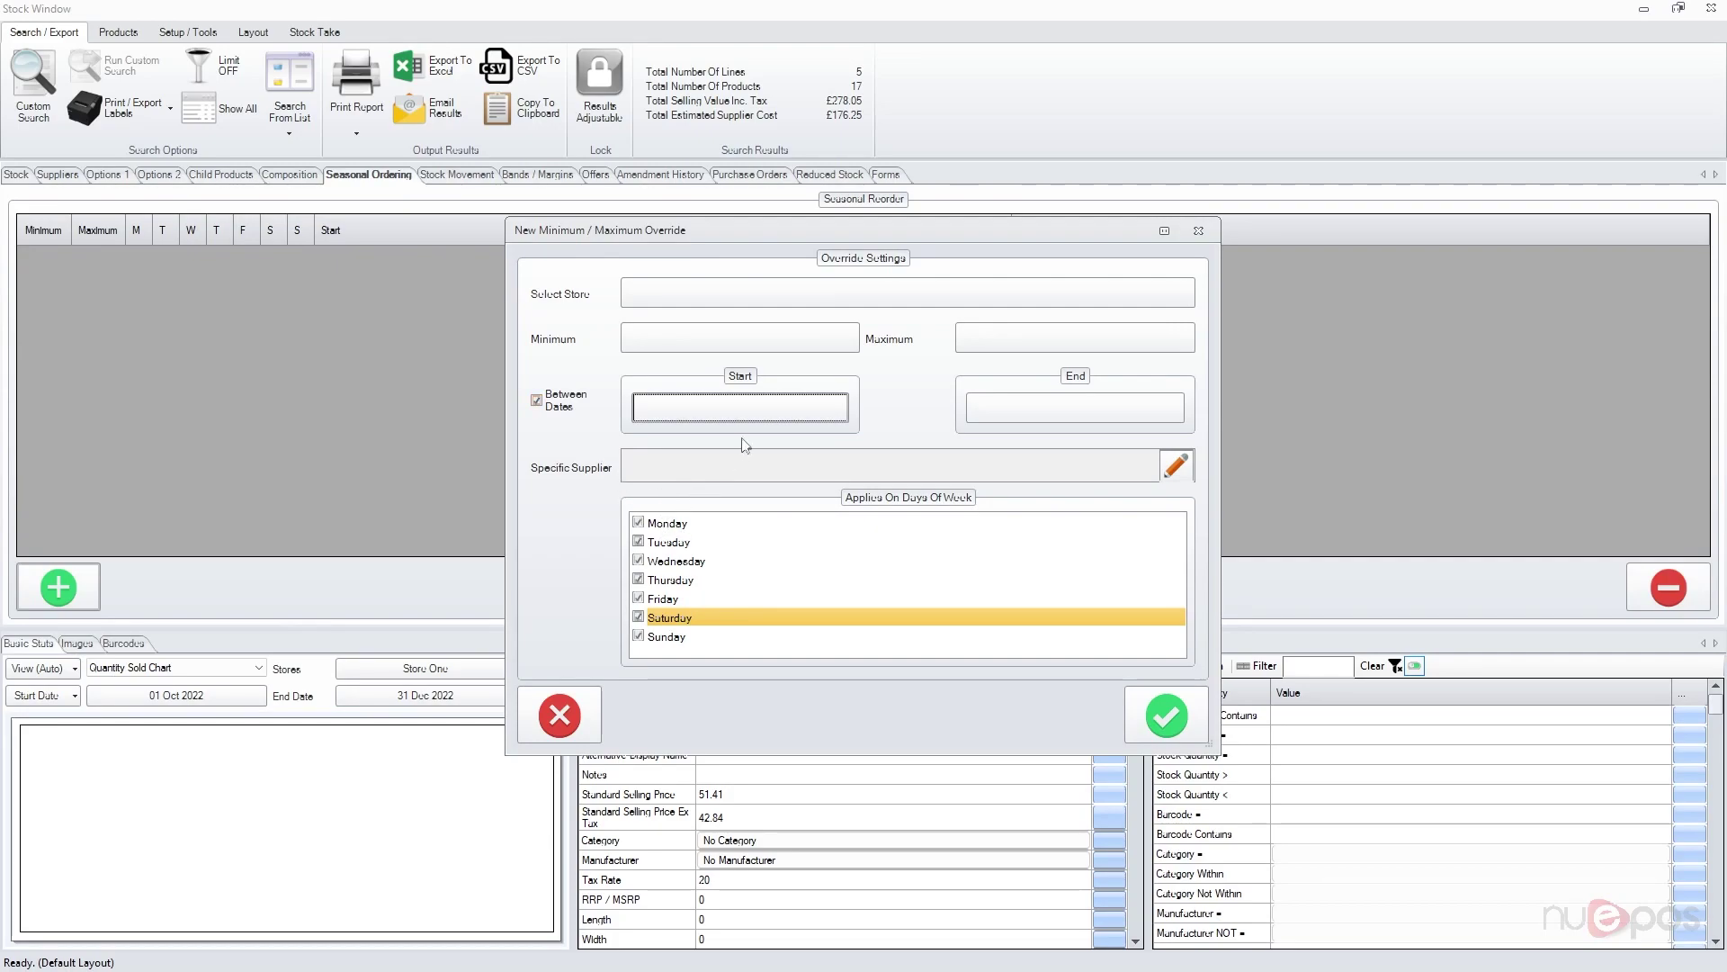
left_click(671, 541)
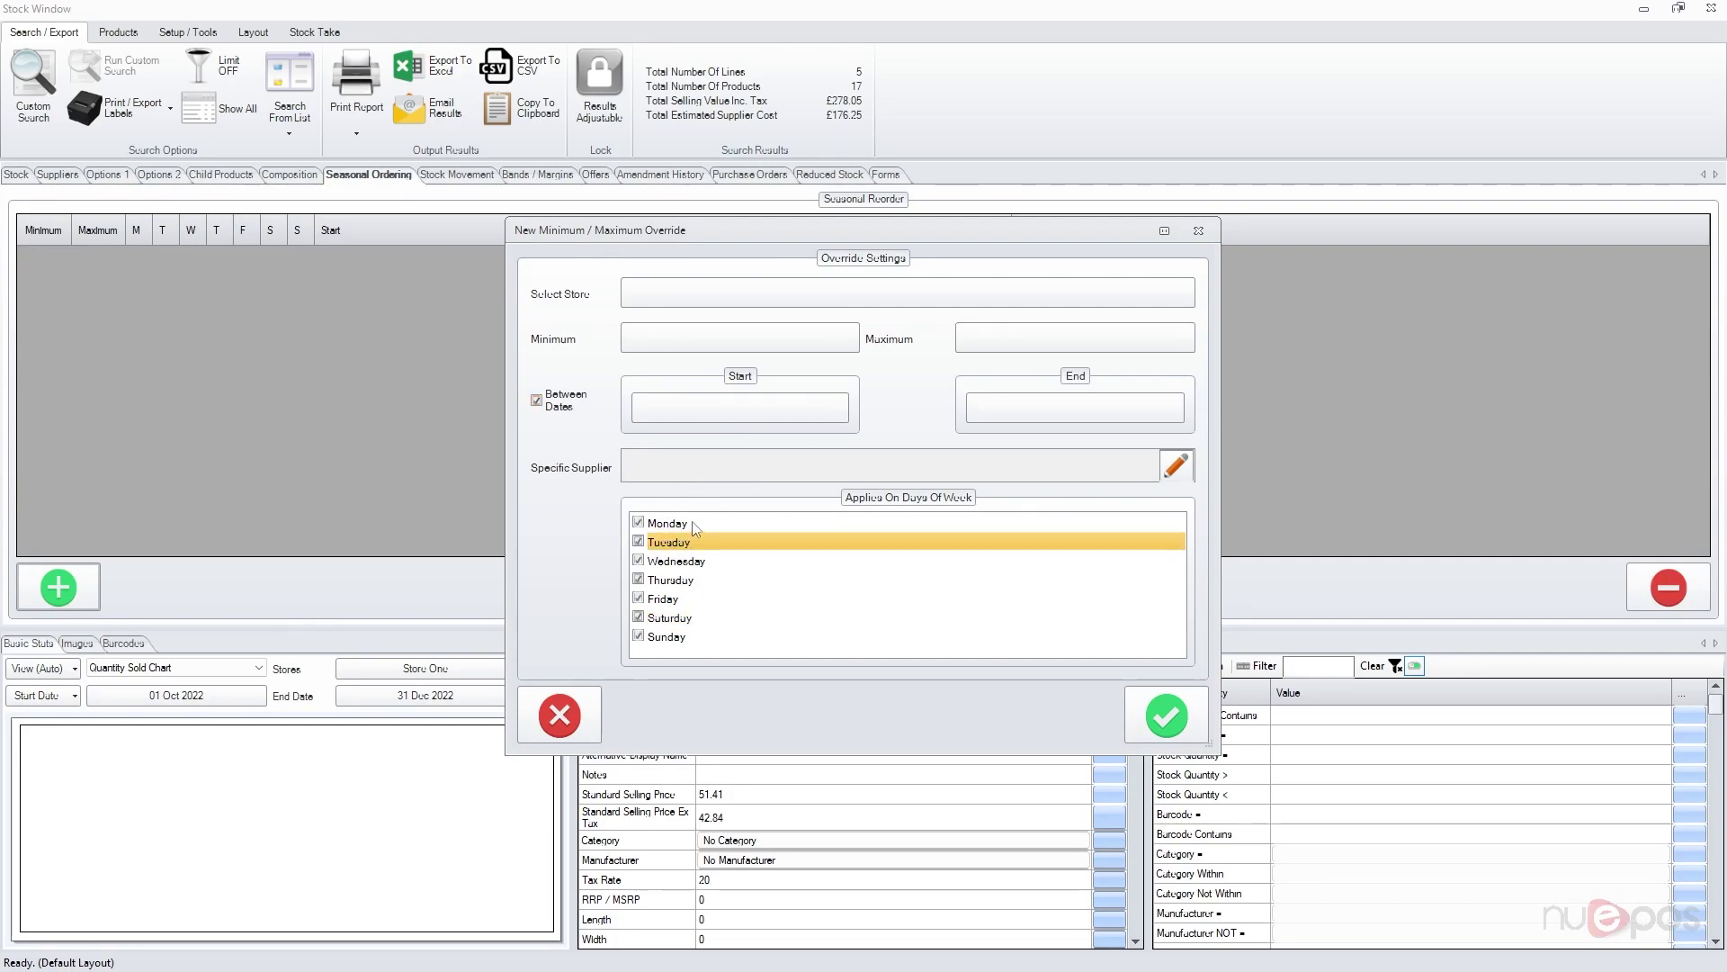
left_click(694, 526)
Turn Between Dates off and visit the Minimum and Specific Supplier fields, leaving them blank.
left_click(537, 400)
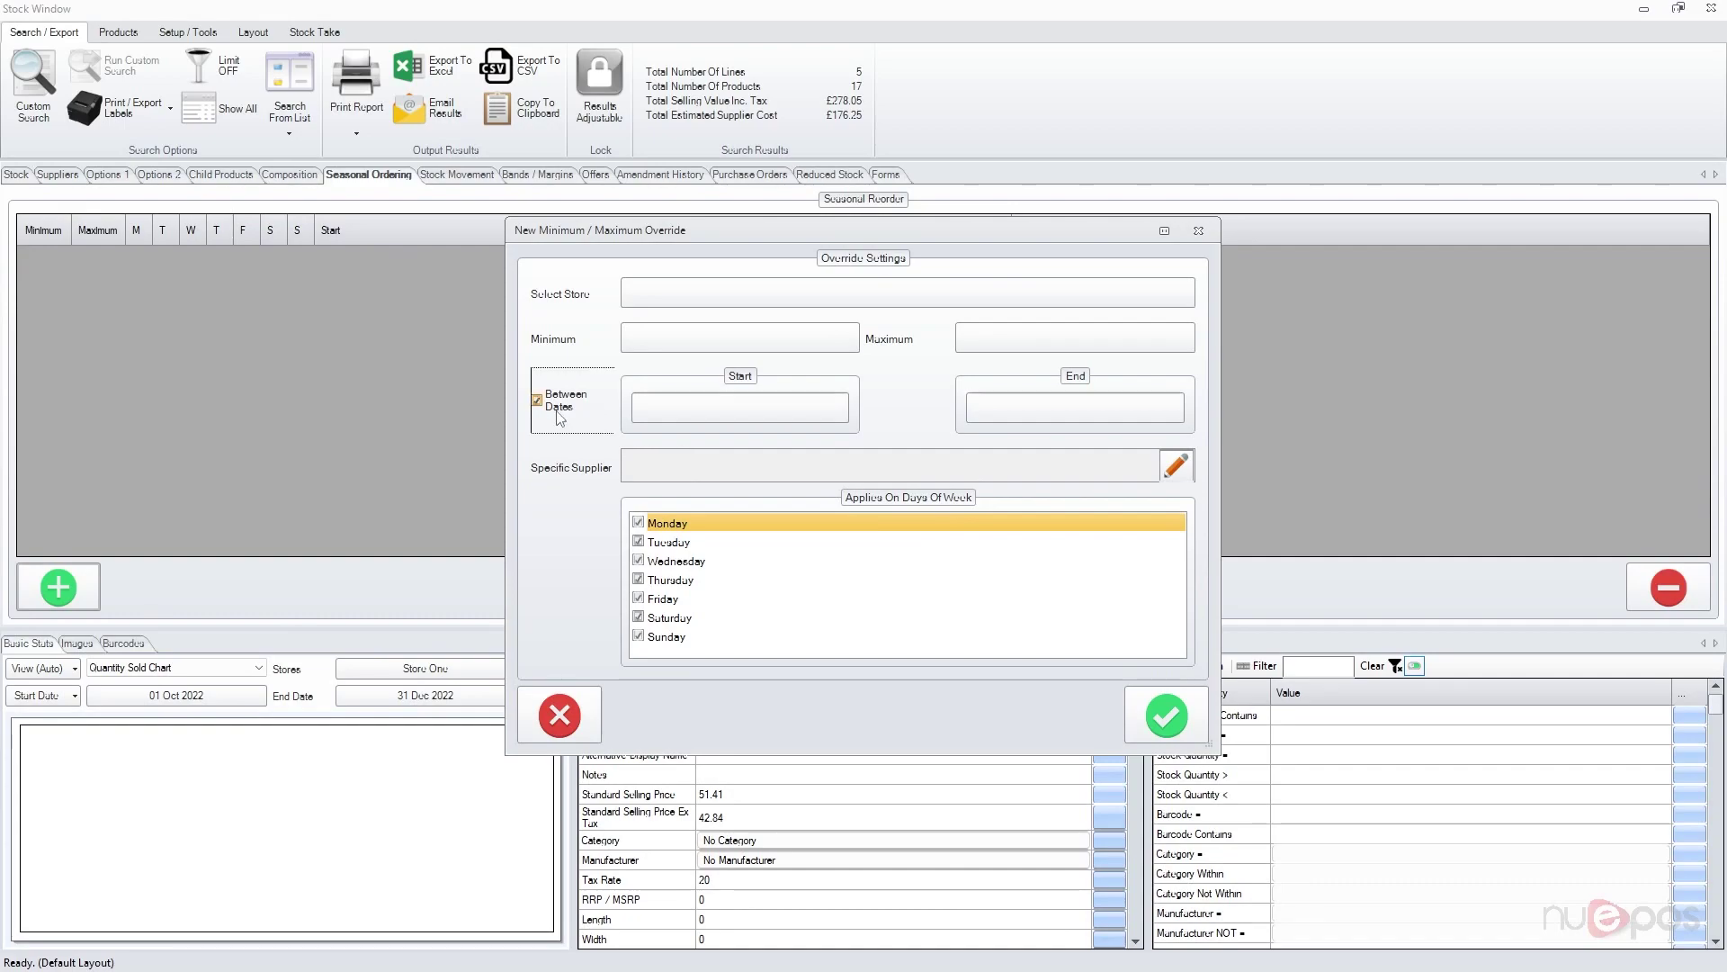
left_click(731, 349)
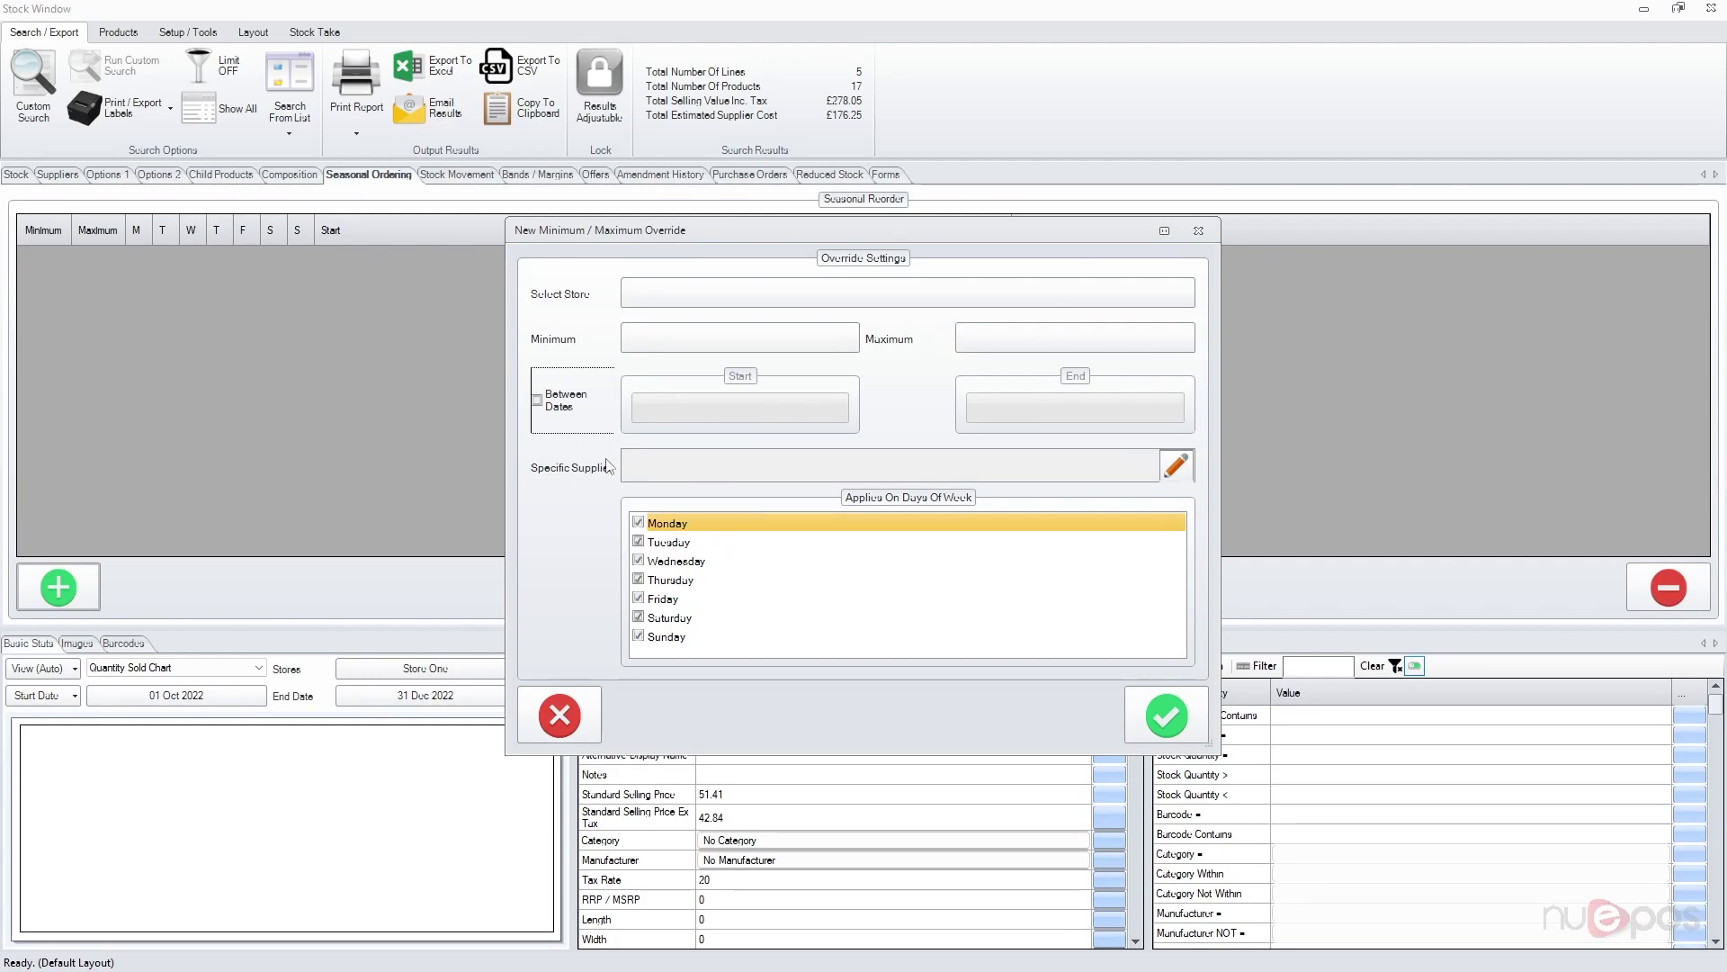
left_click(1143, 465)
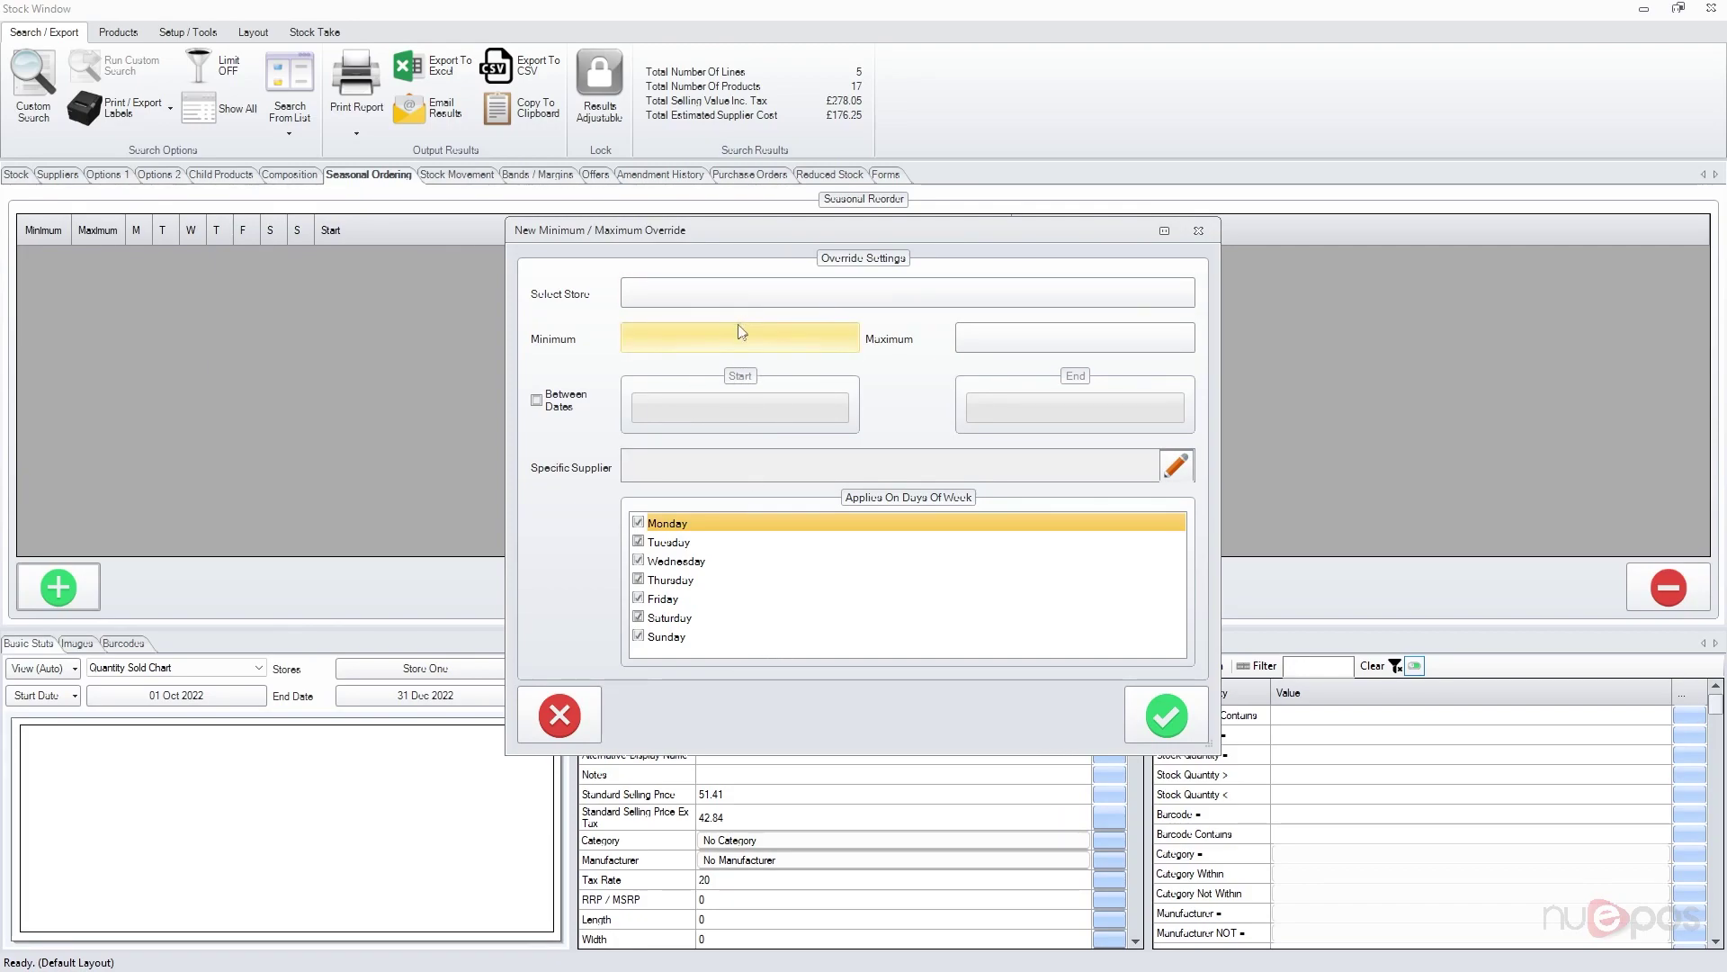
Cancel the unsaved override and return to the five-product Stock list with Min./Max. levels.
left_click(589, 716)
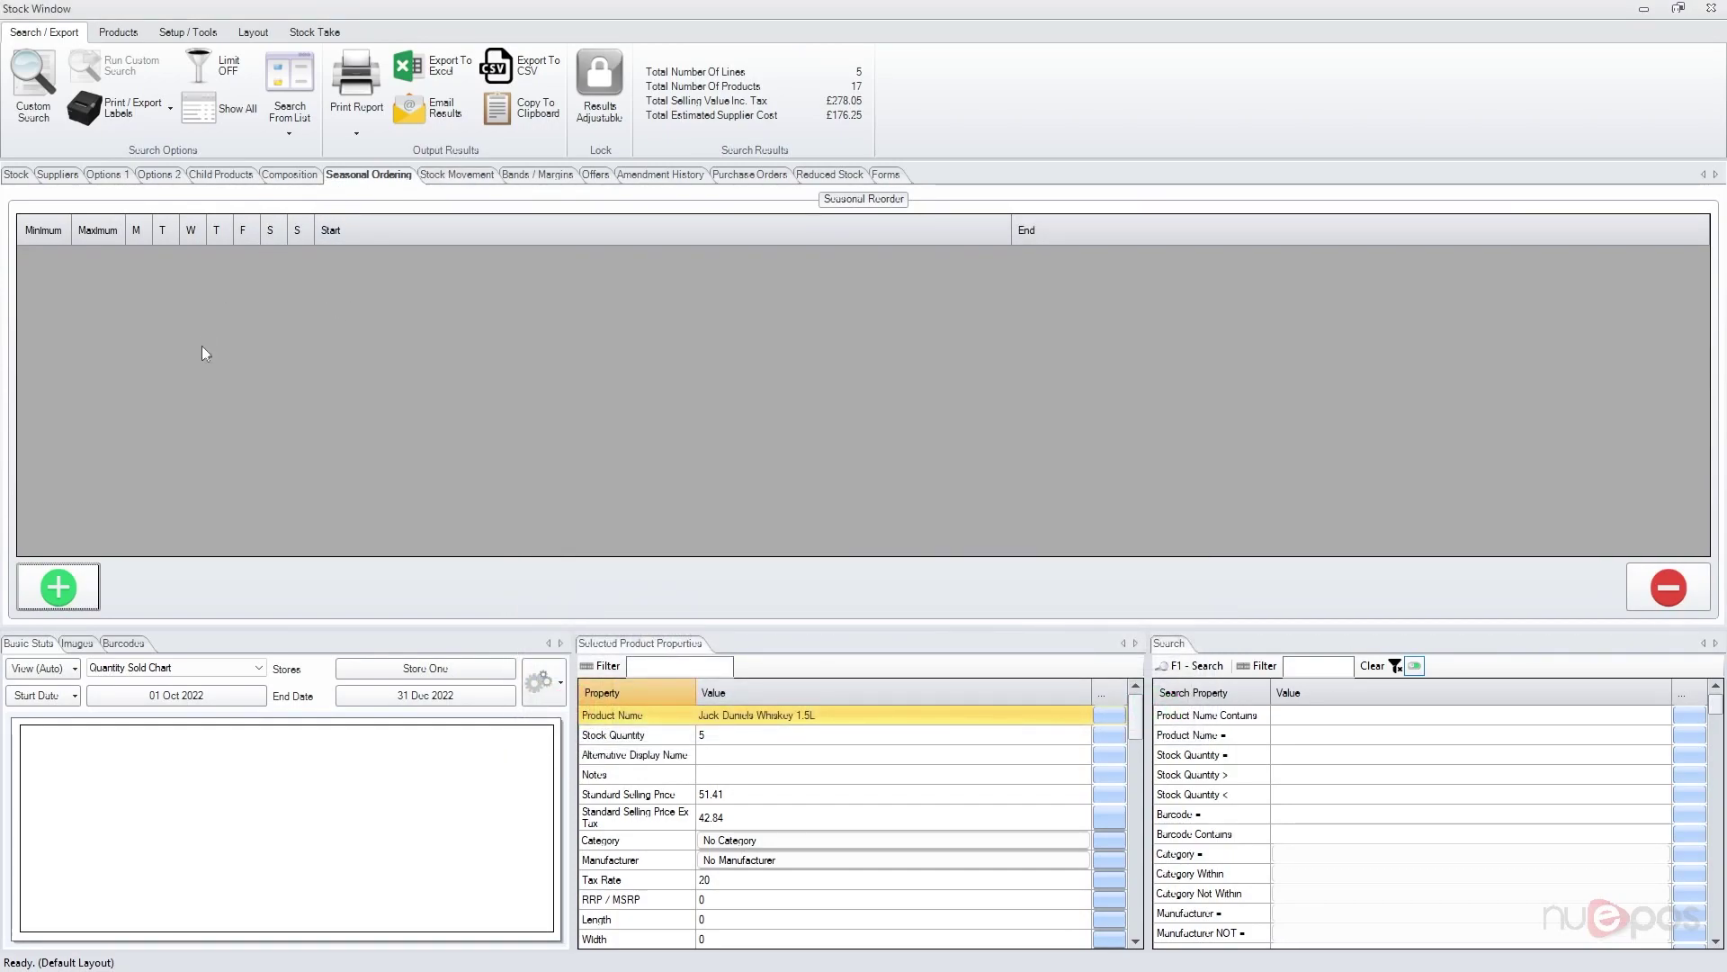
left_click(16, 175)
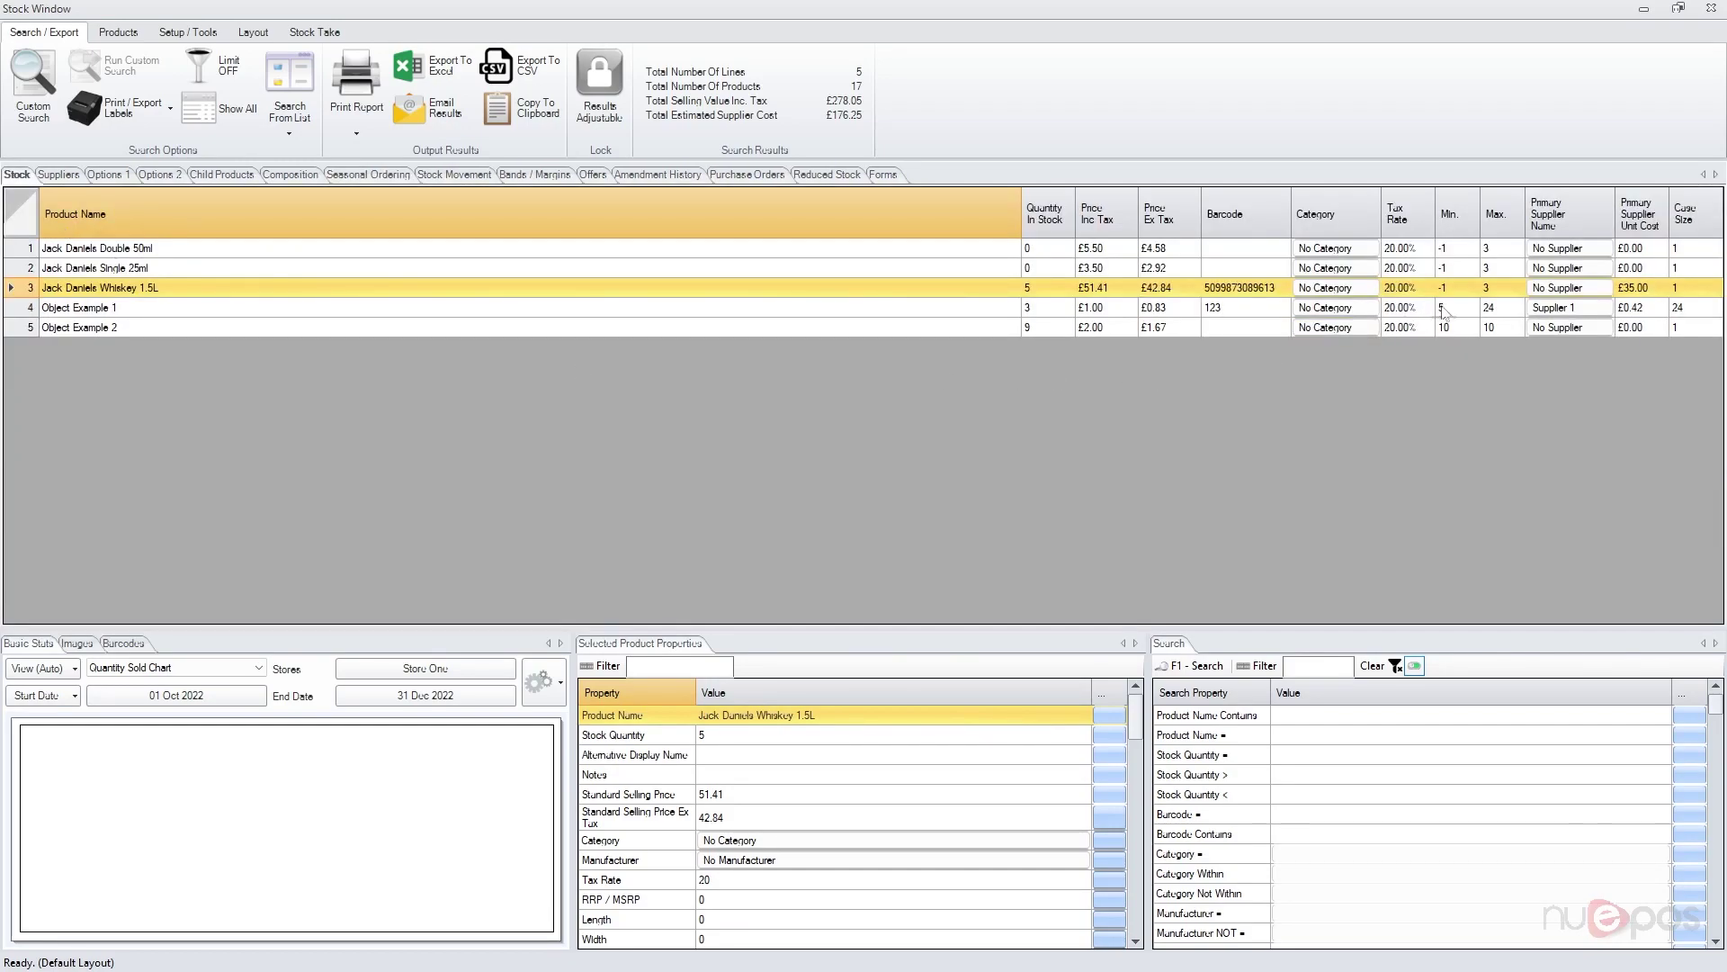